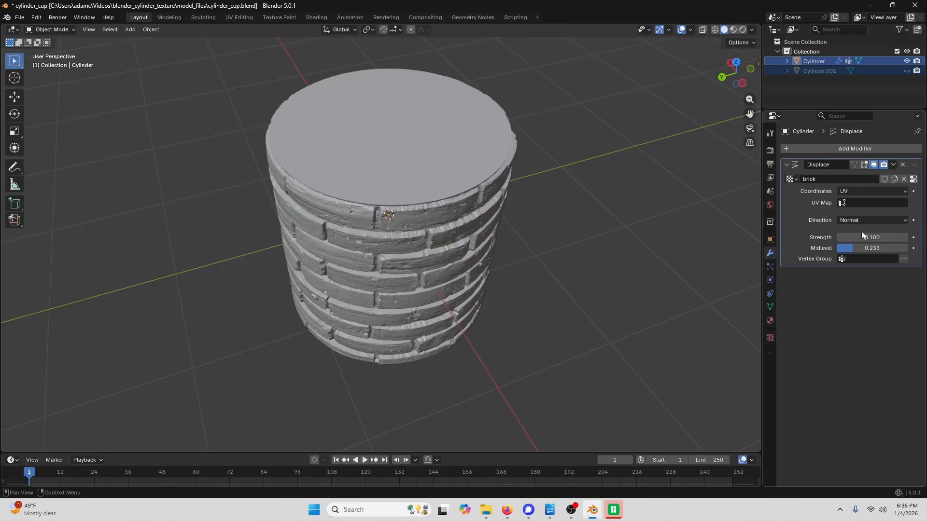
- Restrict the Displace modifier to the walls vertex group and set its Midlevel to 0.220
middle_click_drag(553, 223, 563, 192)
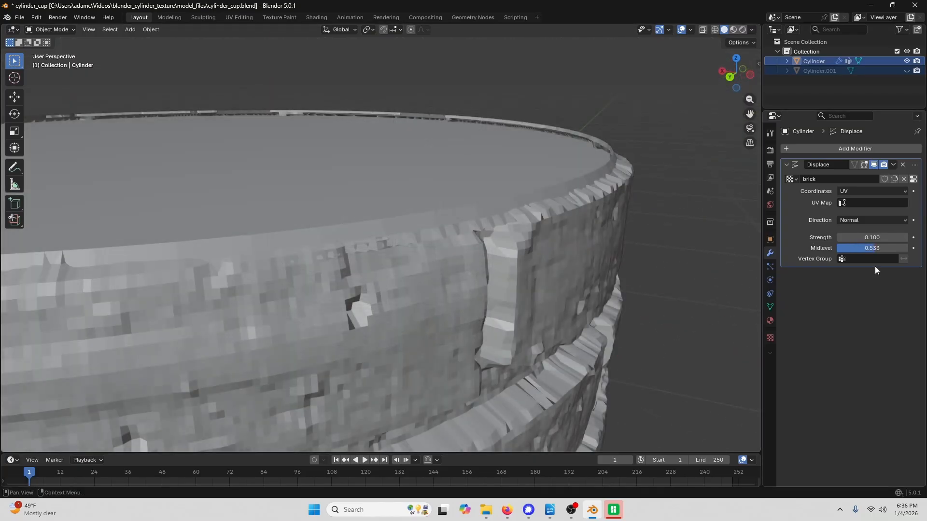
left_click(861, 258)
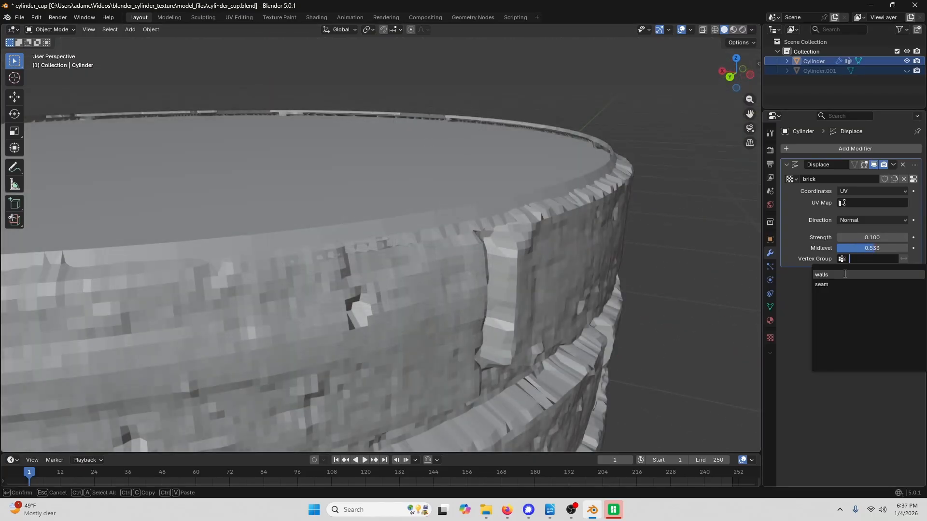
left_click(843, 274)
mouse_move(864, 248)
left_mouse_down()
mouse_move(831, 247)
mouse_move(853, 247)
left_mouse_up()
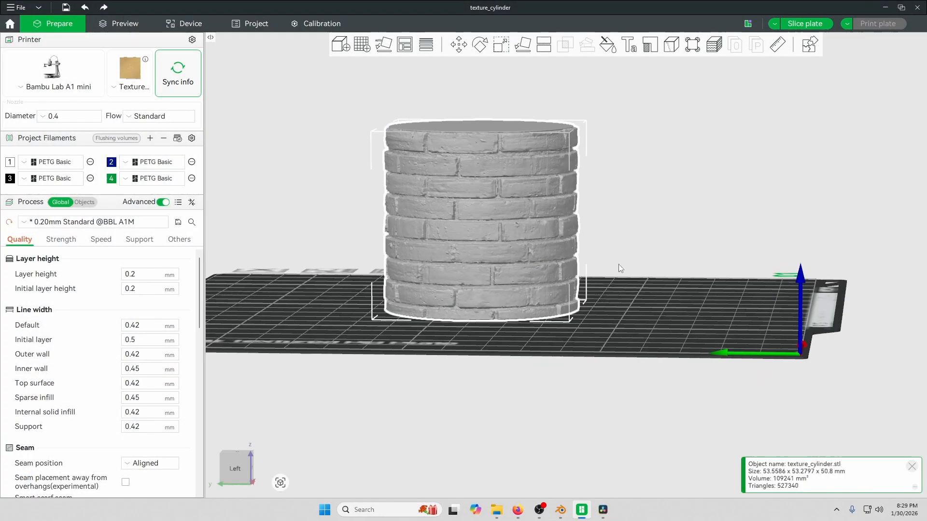
left_click_drag(618, 264, 623, 222)
left_click(804, 23)
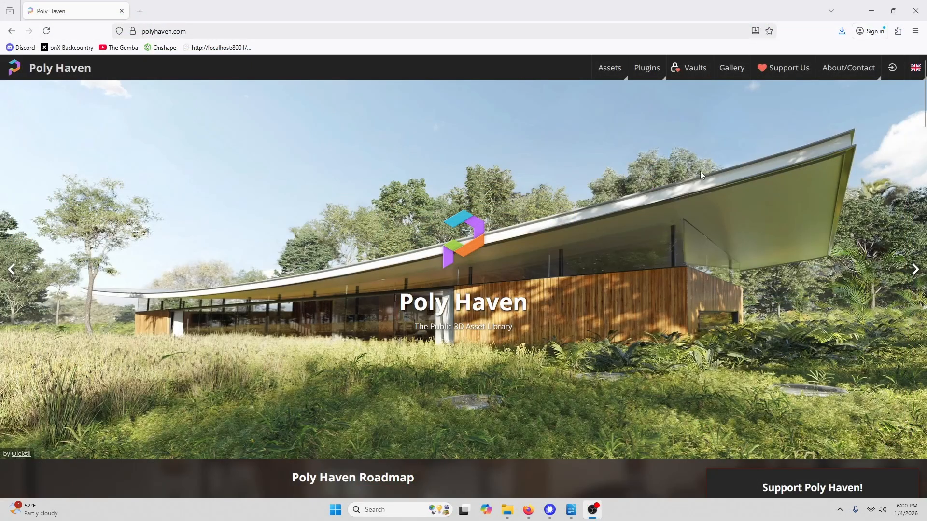
- Open the Brick Wall 10 texture page from Poly Haven's brick texture category
mouse_move(610, 65)
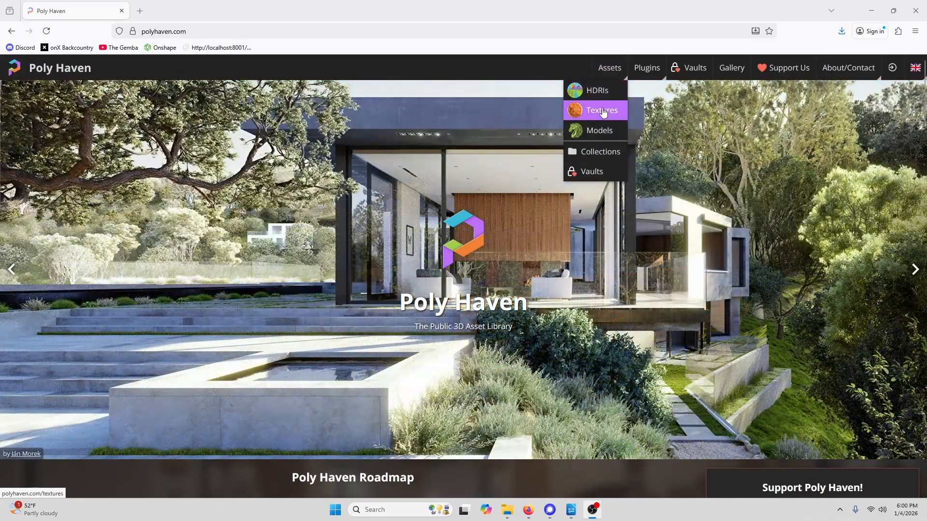
left_click(602, 111)
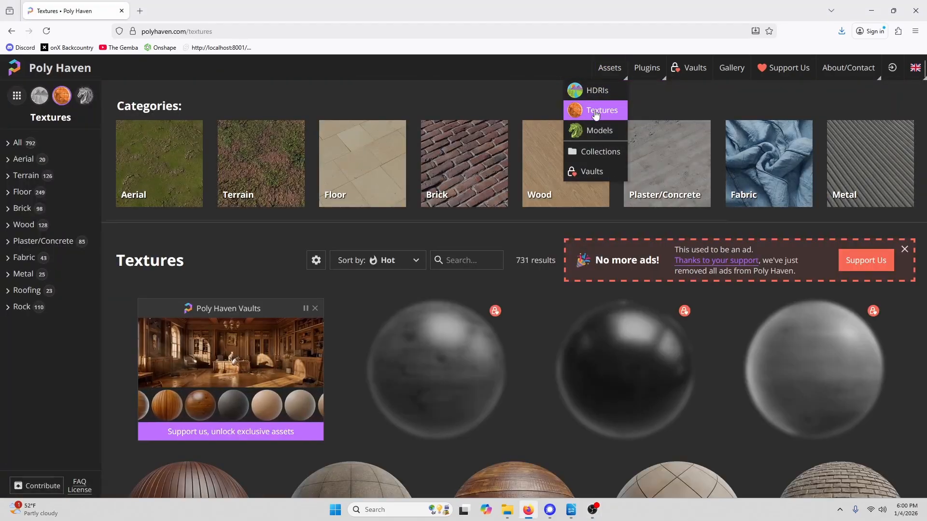
left_click(461, 165)
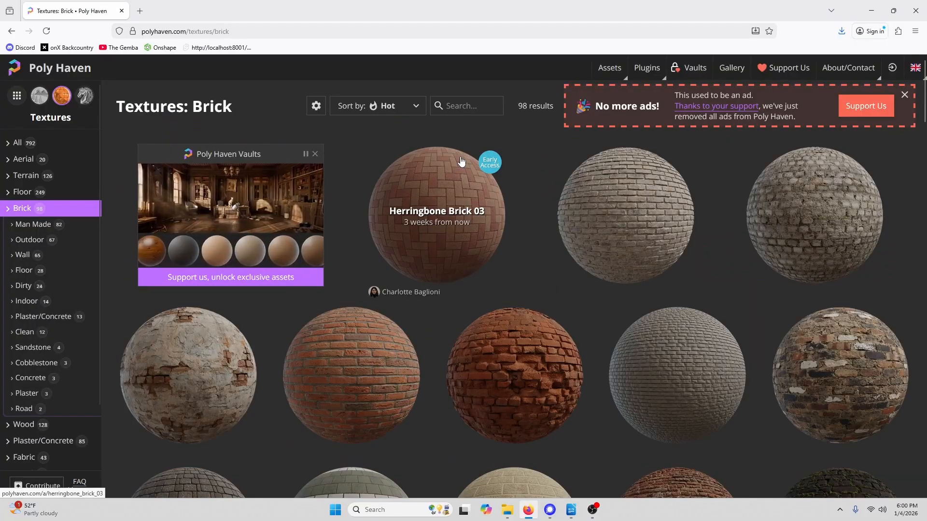
scroll(457, 251, "down", 5)
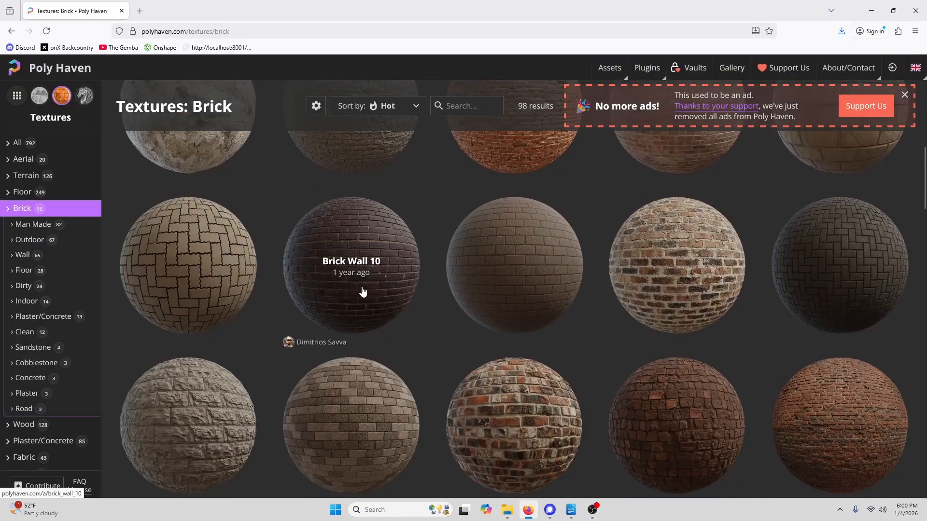
left_click(355, 243)
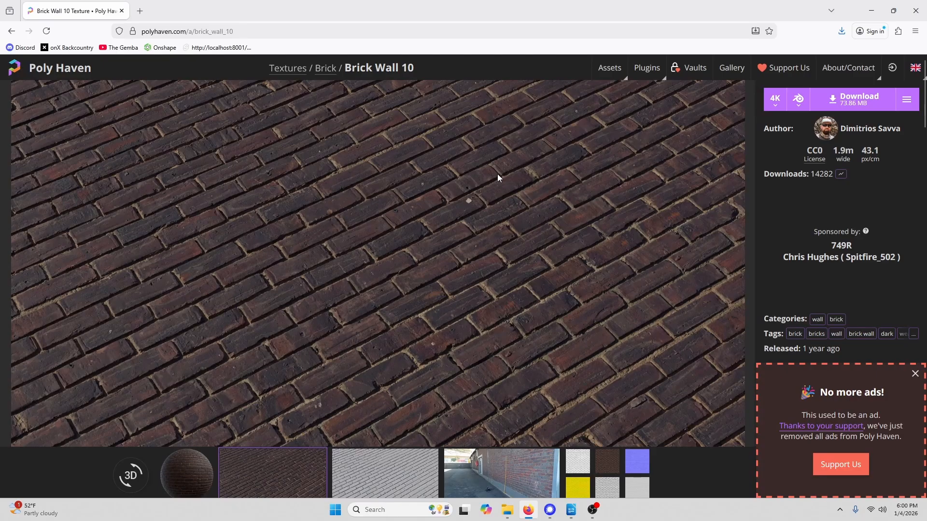
- Download the 4K Displacement map as PNG, saving it as brick_wall_10_disp_4k.png in Downloads
left_click(907, 102)
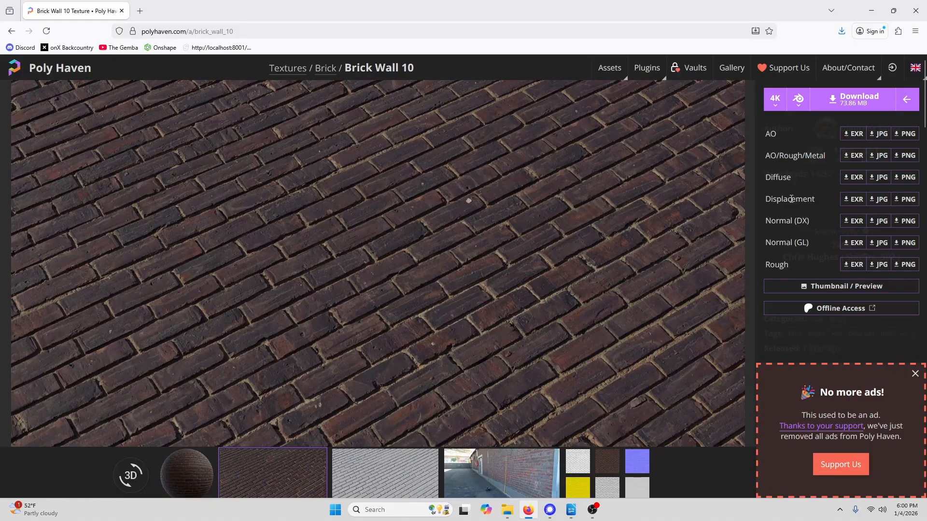
left_click(908, 199)
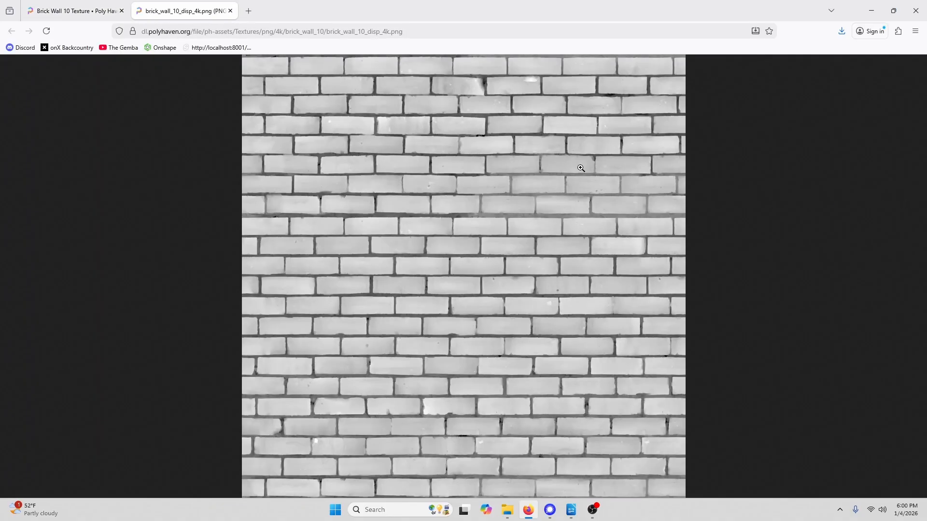
left_click(916, 32)
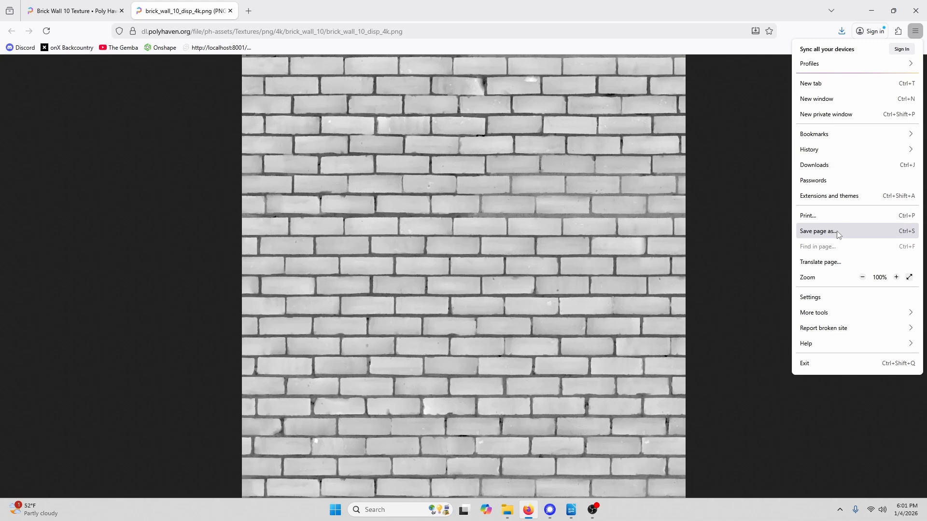
left_click(818, 232)
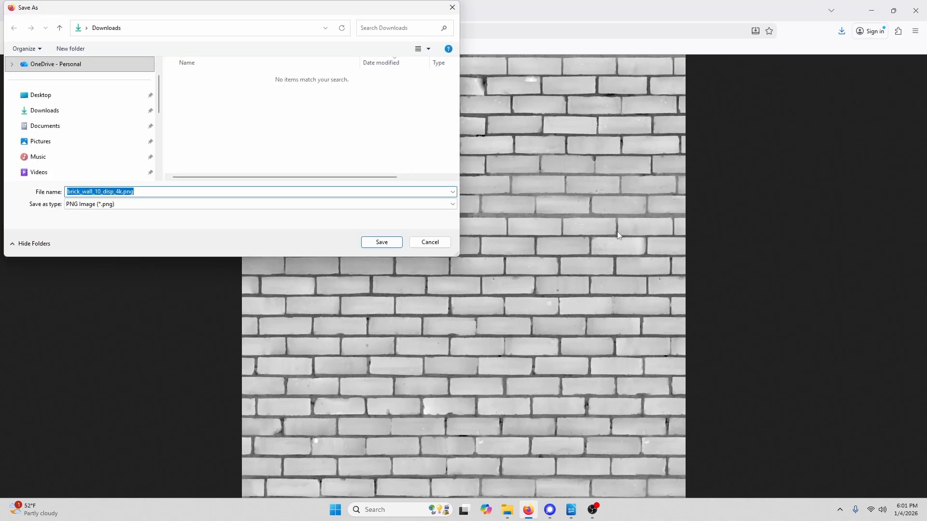
left_click(376, 244)
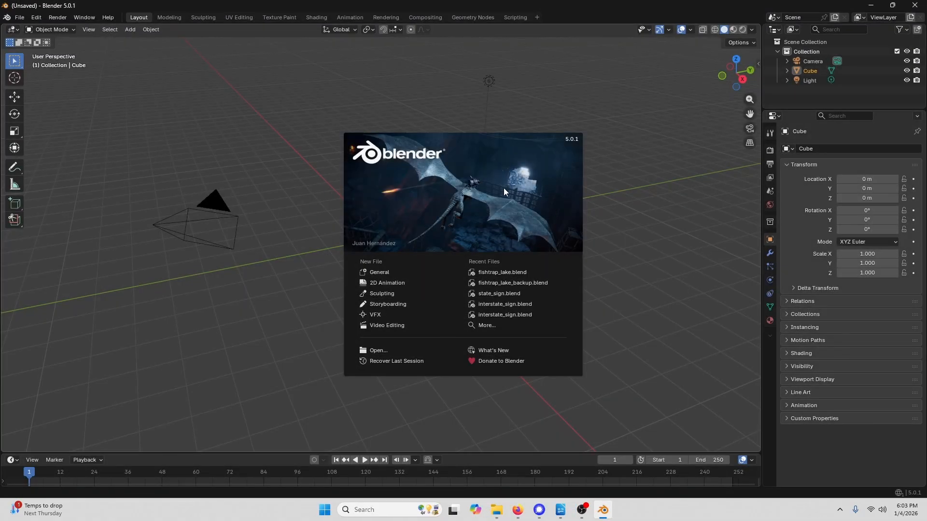
- Delete all default objects in the new Blender scene
left_click(305, 196)
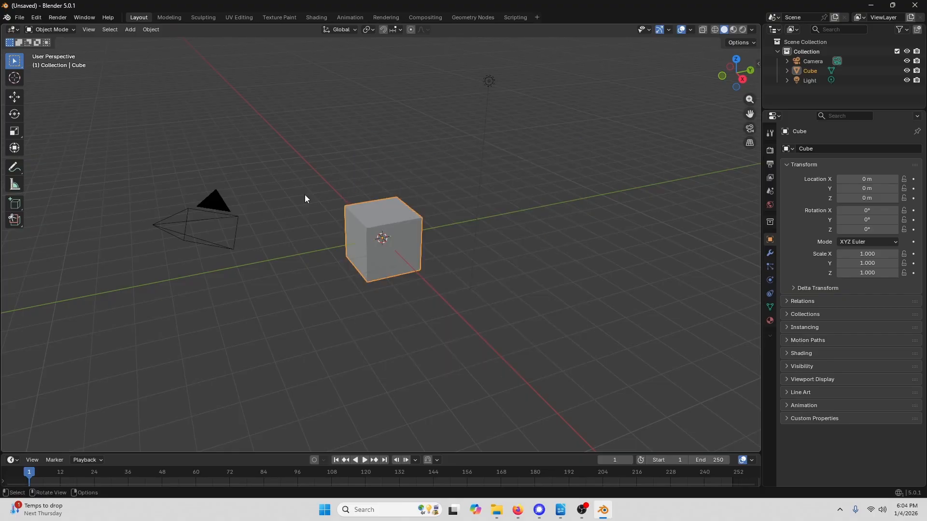
left_click(109, 31)
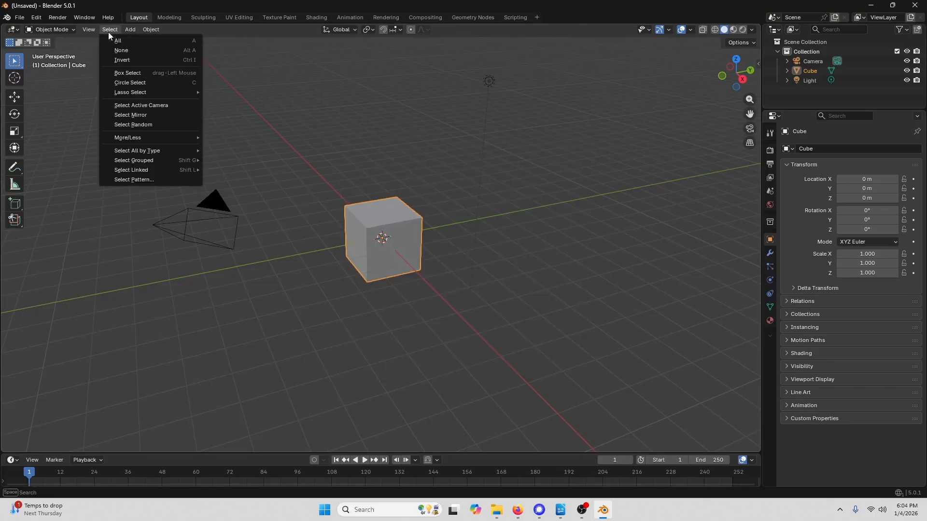
left_click(136, 41)
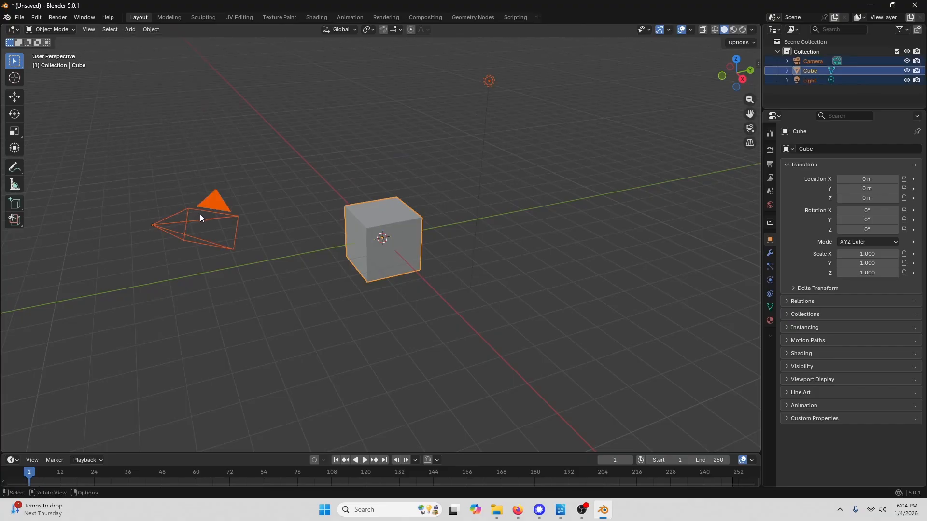
key("Delete")
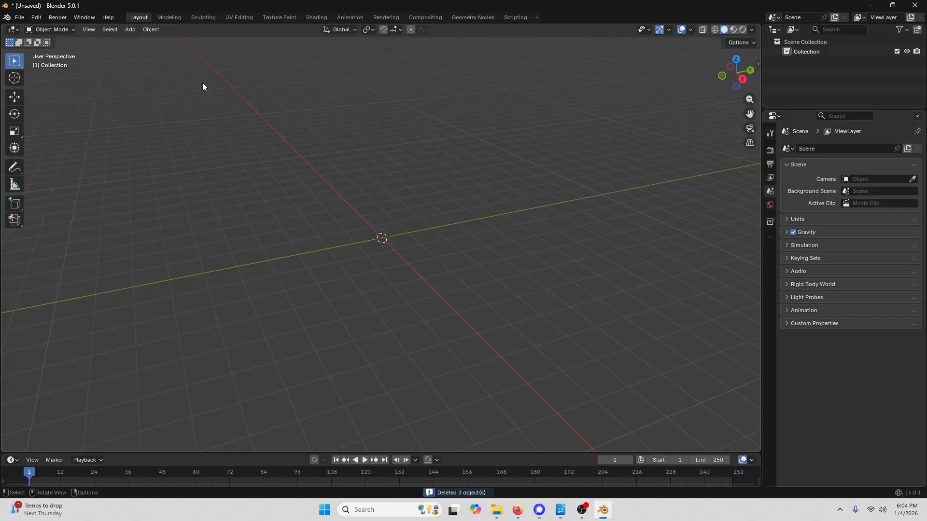
- Add a mesh cylinder with 100 vertices
left_click(130, 30)
mouse_move(137, 42)
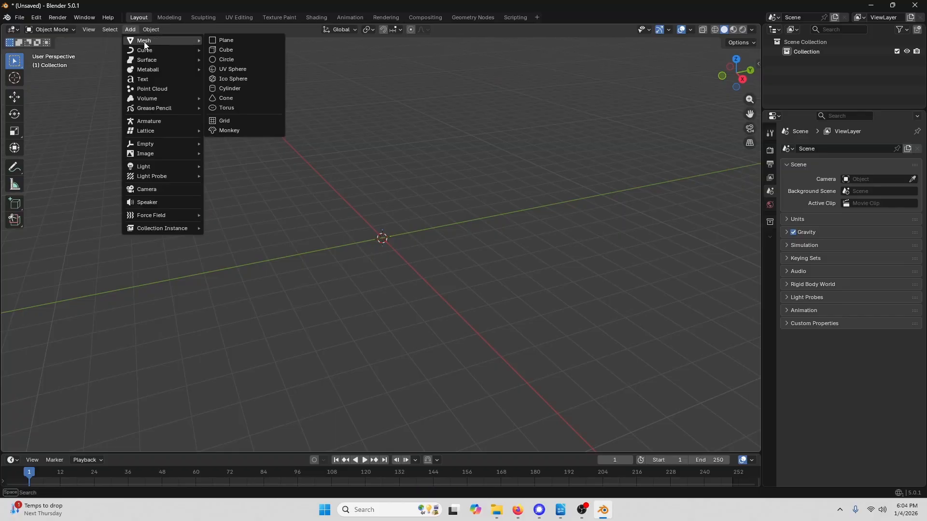
left_click(236, 89)
scroll(372, 244, "up", 5)
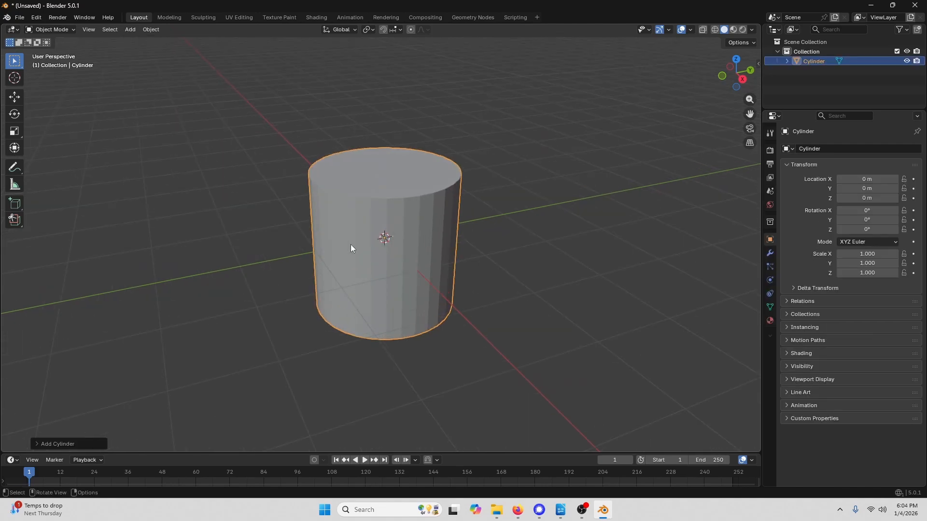
left_click(37, 444)
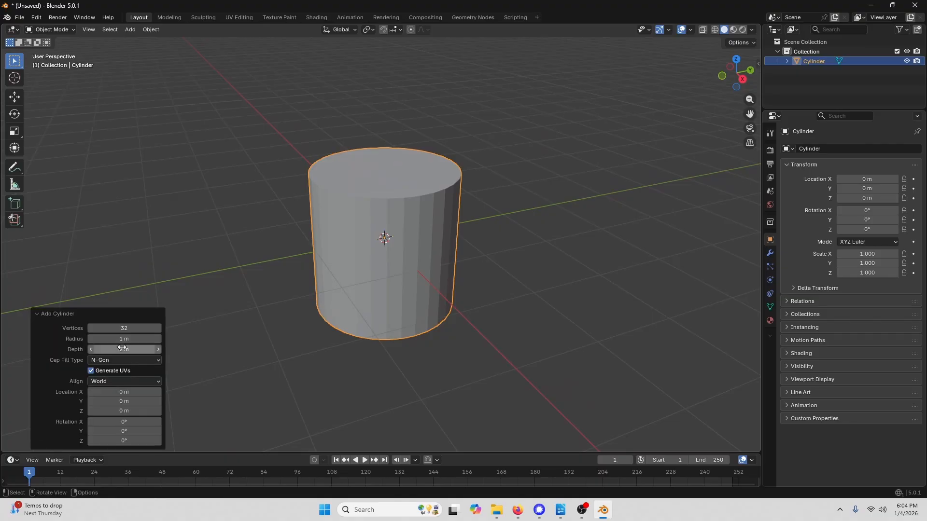
left_click(132, 328)
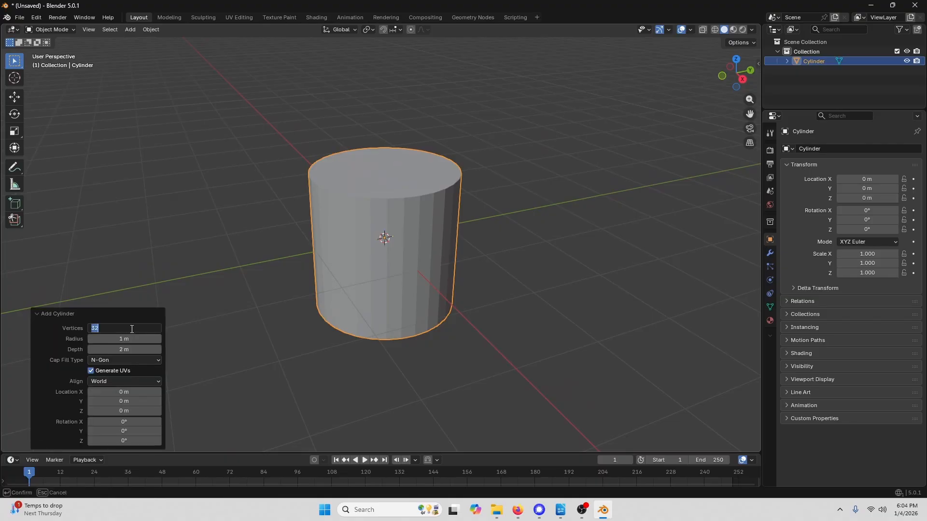
type("100")
key("Return")
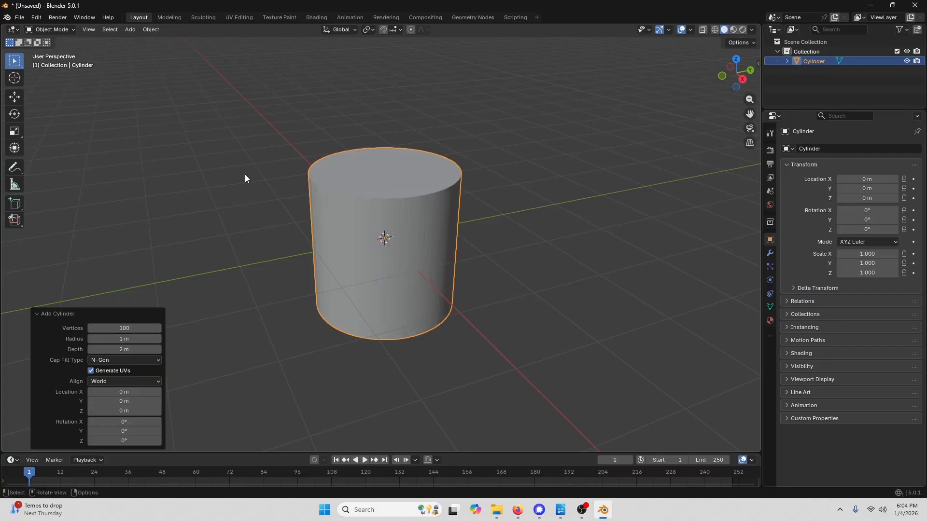
- Inspect the cylinder's mesh in Edit Mode, then return to Object Mode
left_click(68, 29)
left_click(67, 51)
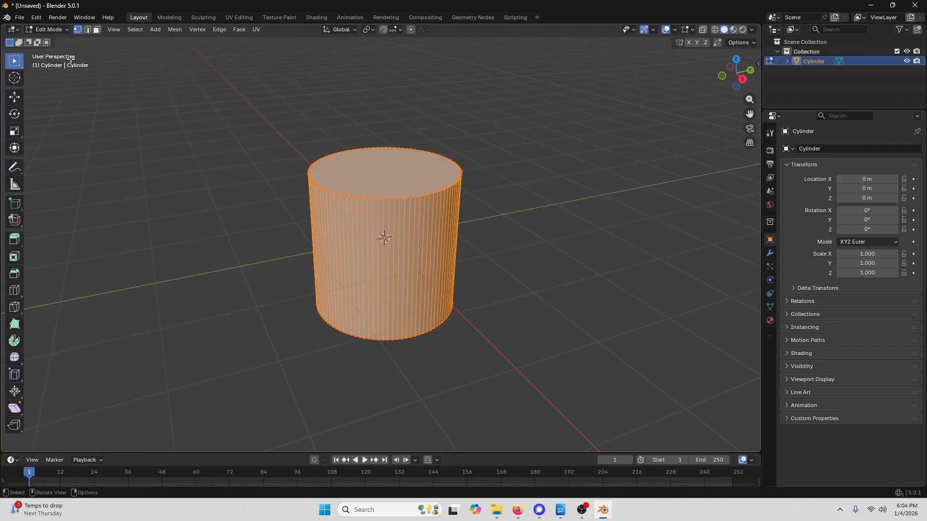
scroll(437, 273, "up", 3)
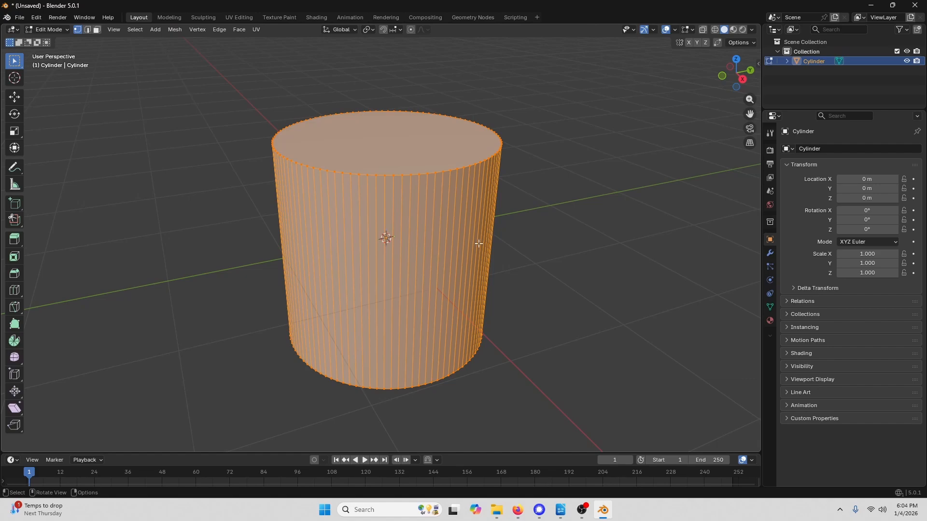
left_click(62, 31)
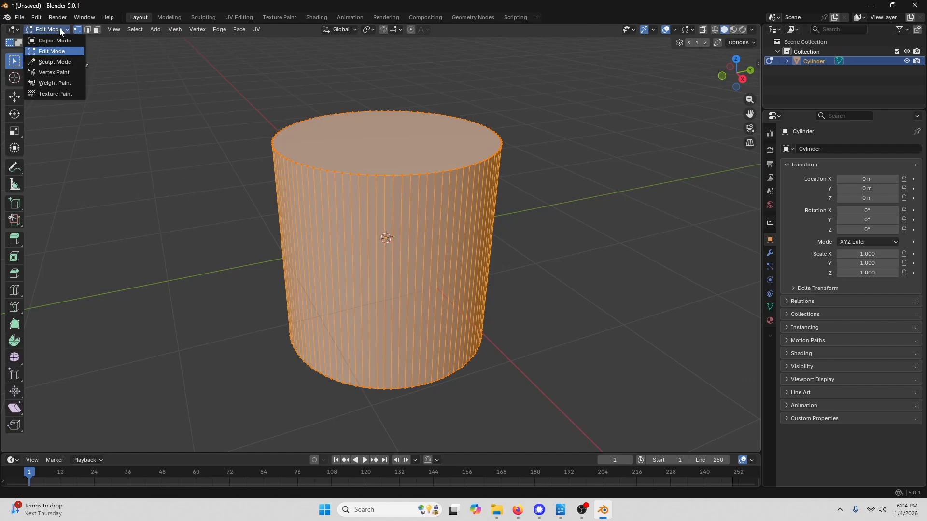
left_click(56, 41)
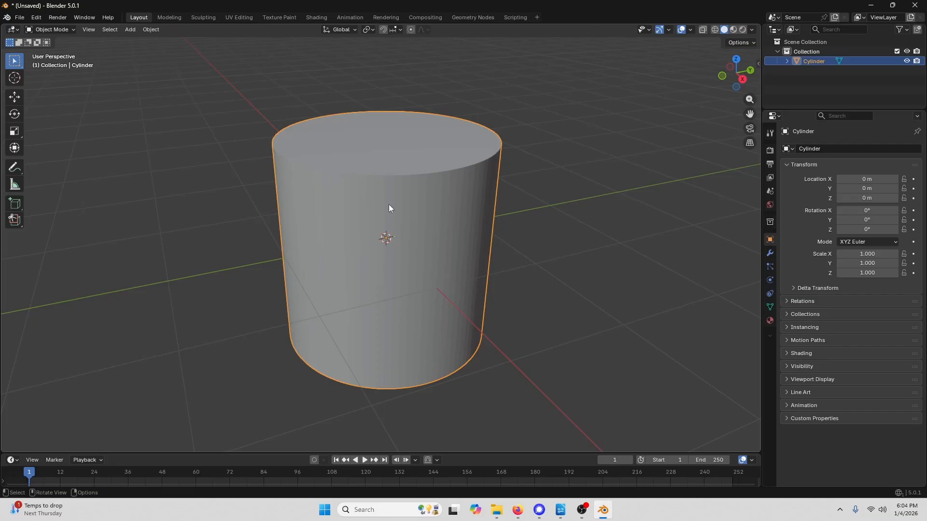
- Add a Remesh modifier to the cylinder
left_click(770, 254)
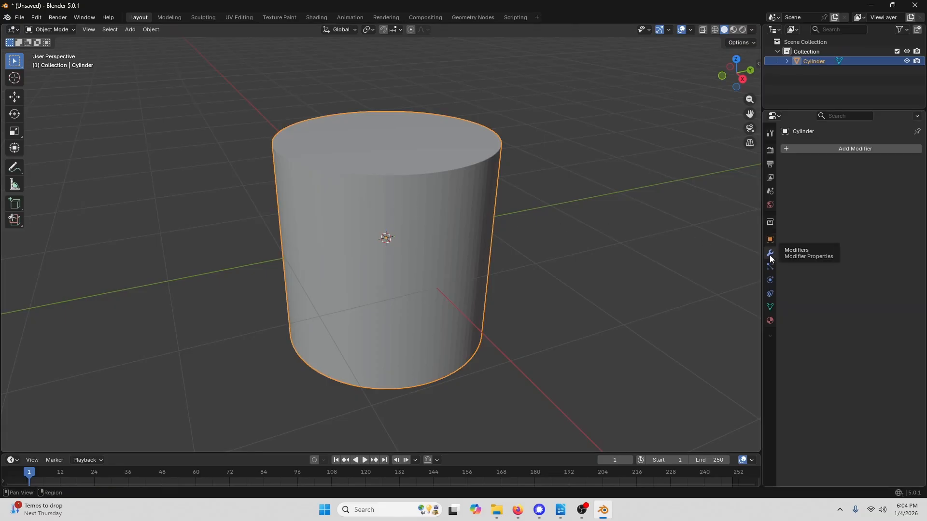
left_click(823, 147)
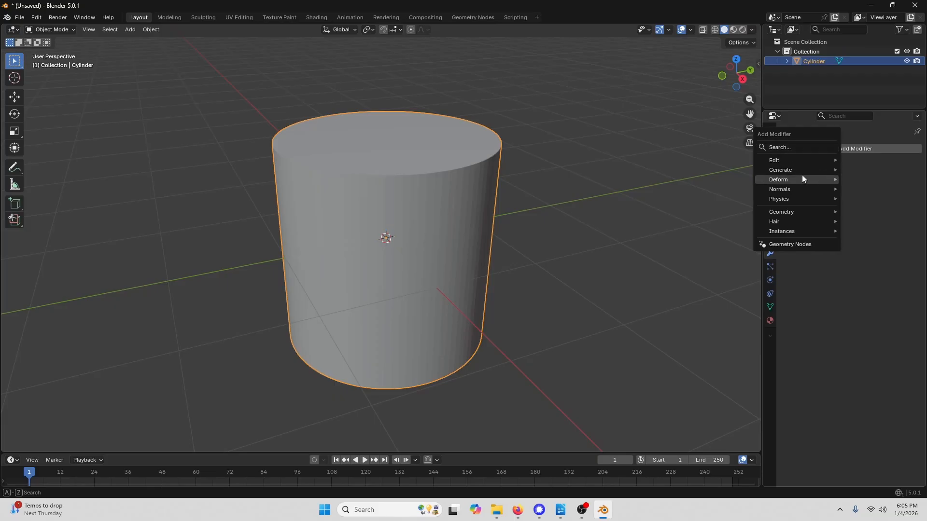
mouse_move(800, 169)
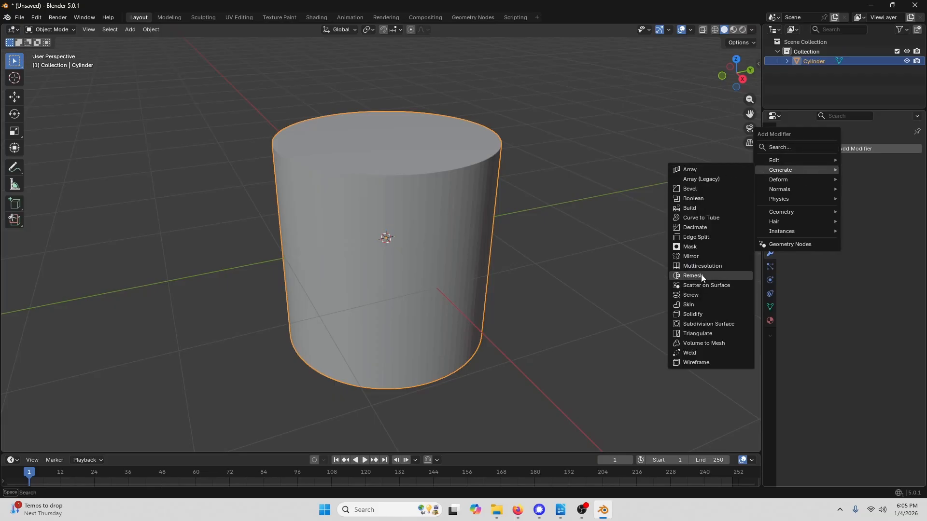
left_click(736, 277)
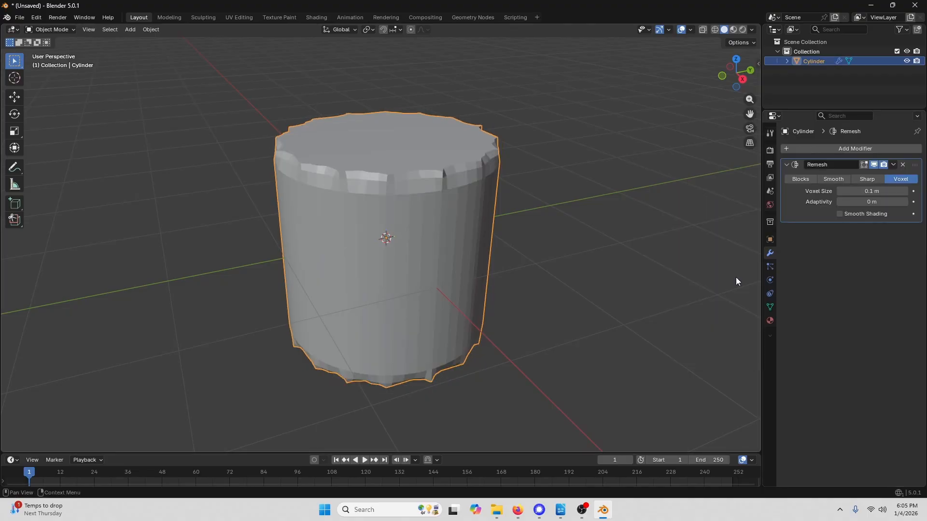
- Switch the Remesh modifier to Sharp mode and raise its Octree Depth to 8
left_click(874, 178)
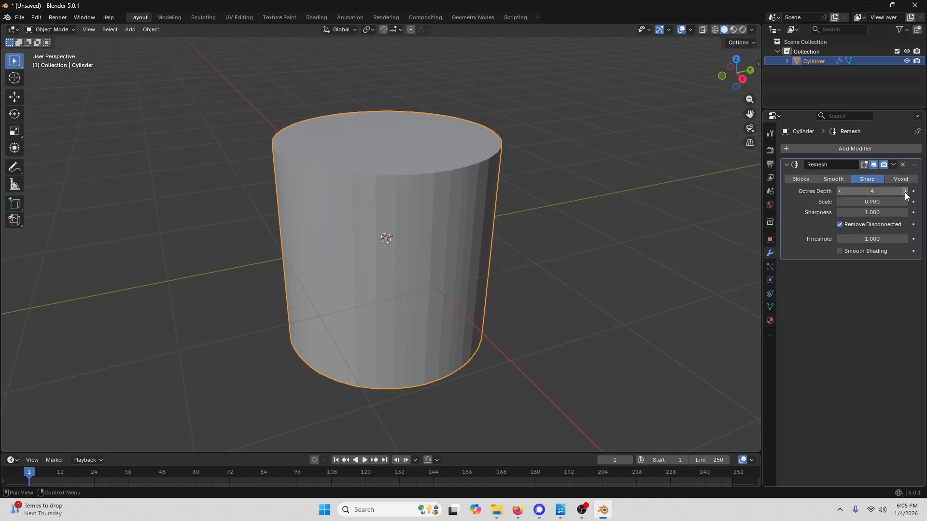
left_click(904, 191)
left_click(905, 191)
left_click(904, 191)
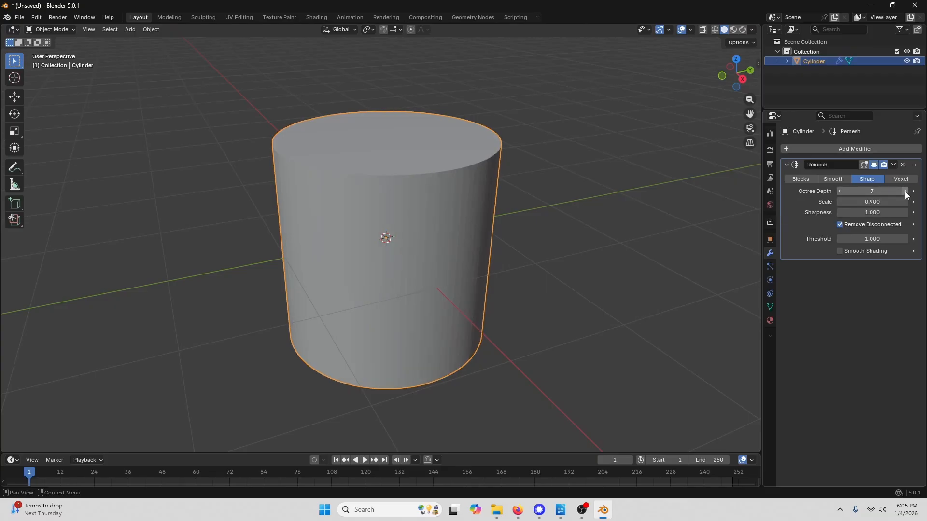
left_click(905, 191)
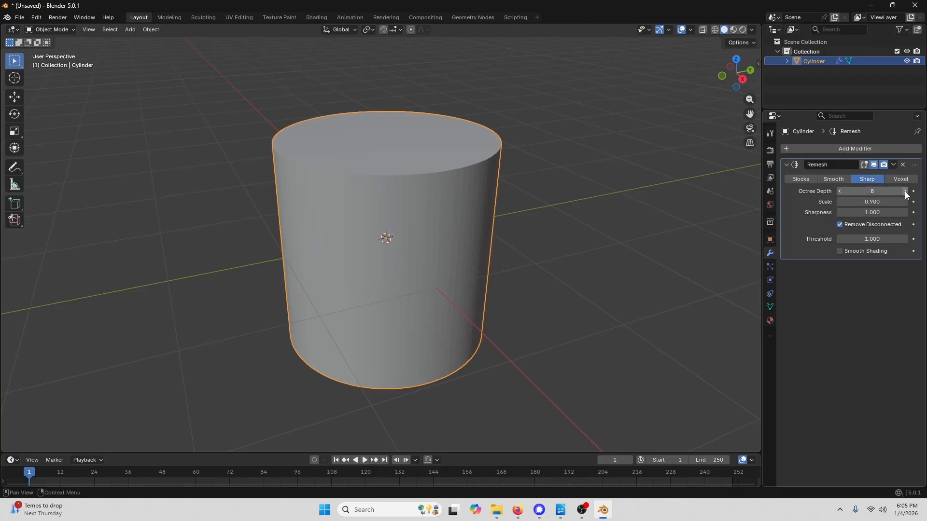
- Apply the Remesh modifier to the cylinder
left_click(893, 164)
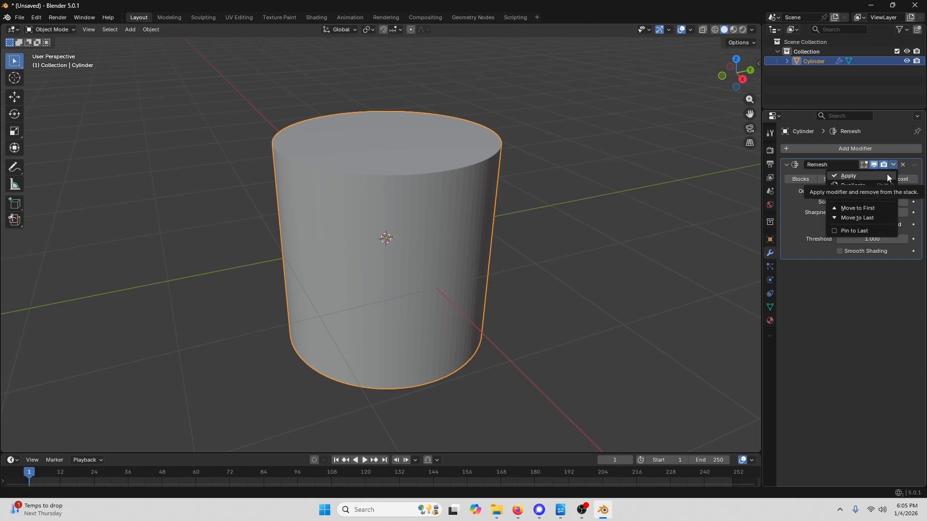
left_click(888, 176)
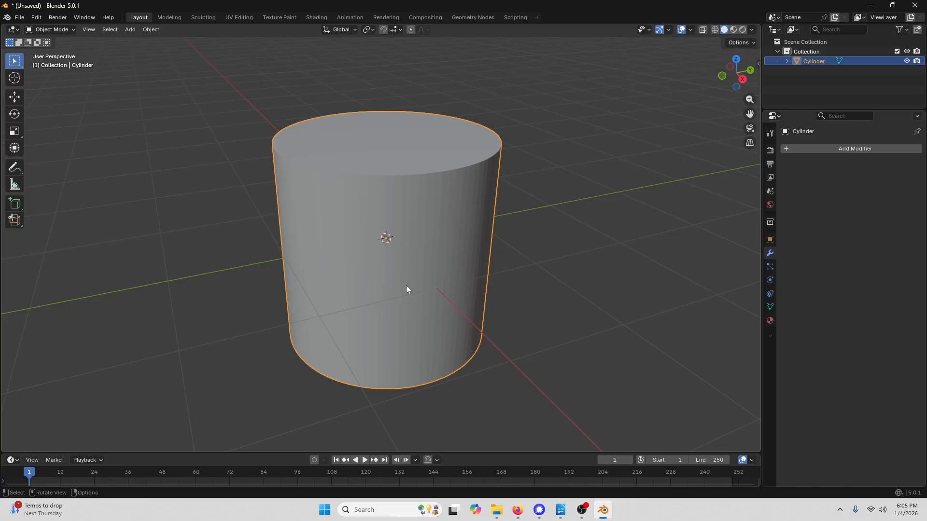
- Inspect the remeshed cylinder's dense mesh in Edit Mode
left_click(66, 30)
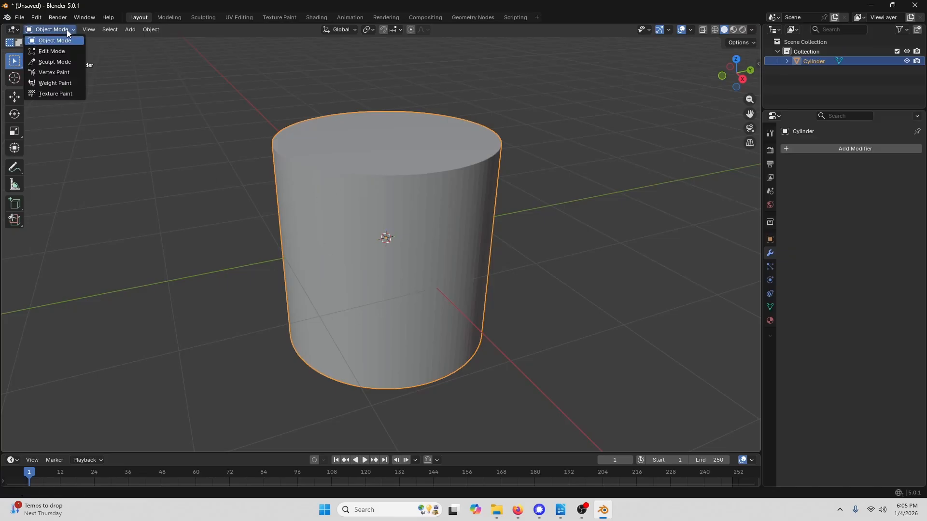
left_click(52, 51)
scroll(420, 232, "up", 1)
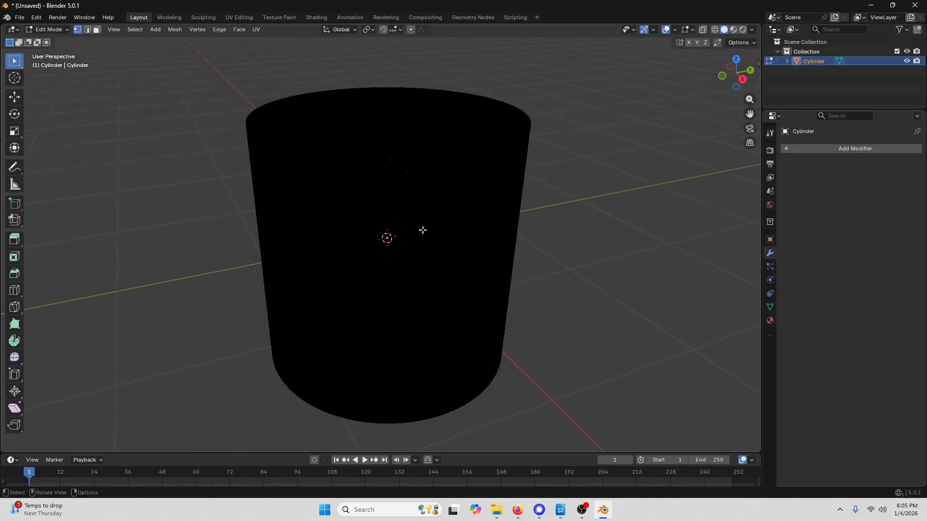
scroll(481, 110, "up", 4)
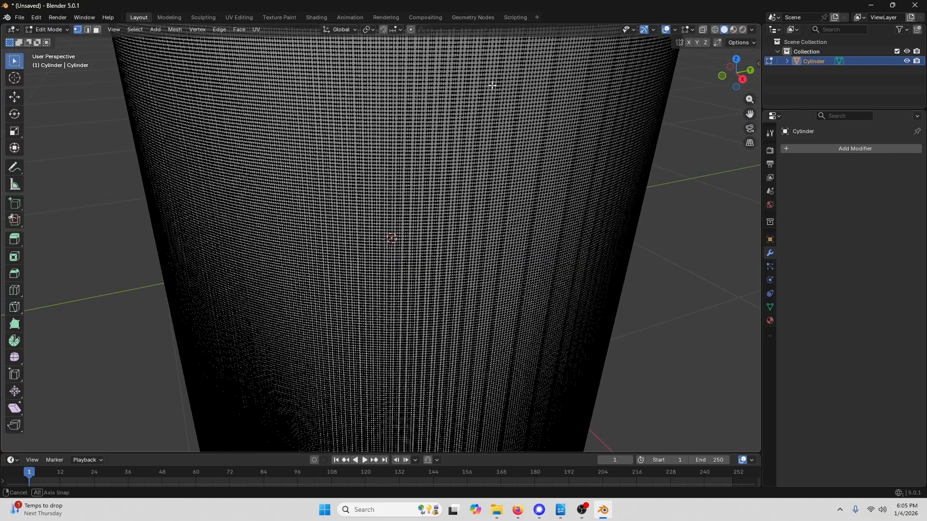
middle_click_drag(492, 85, 494, 209)
scroll(482, 217, "down", 2)
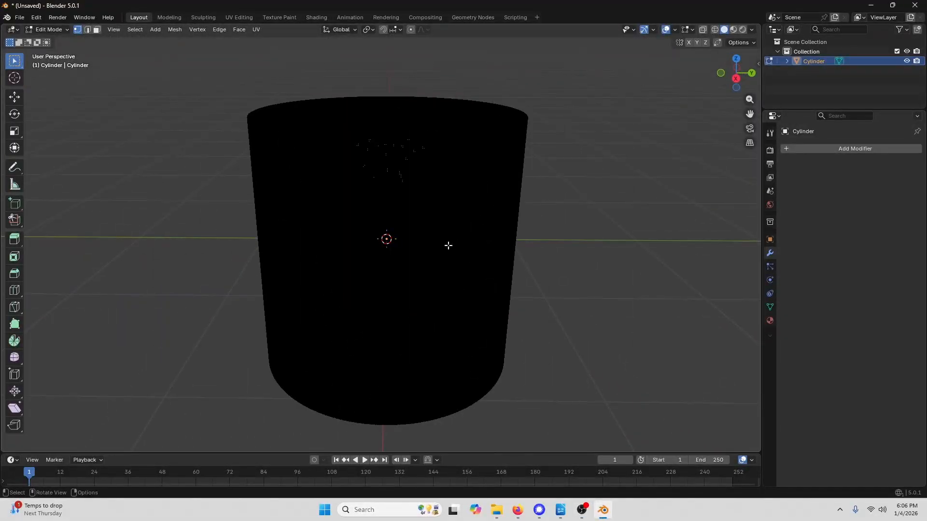
scroll(448, 245, "up", 1)
scroll(388, 243, "up", 2)
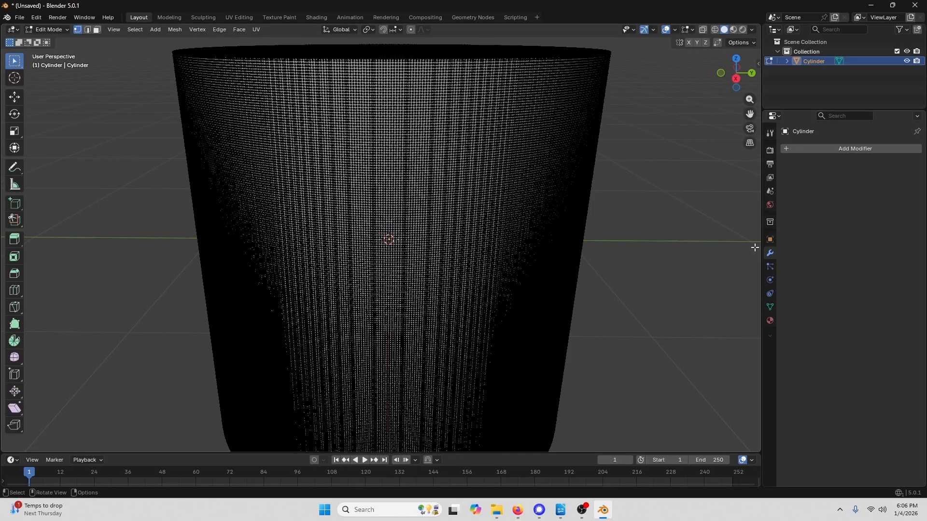
middle_click_drag(482, 145, 472, 158)
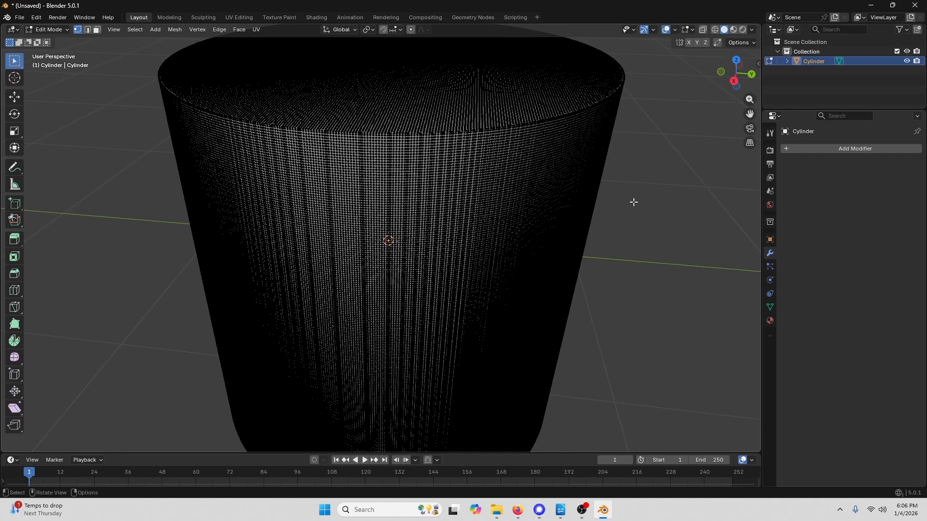
- Add a Displace modifier to the cylinder
left_click(843, 151)
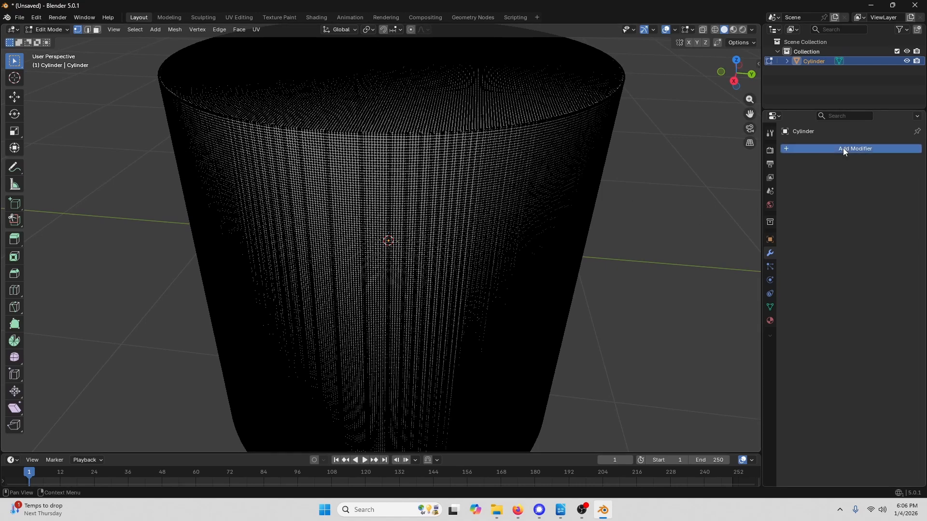
mouse_move(842, 148)
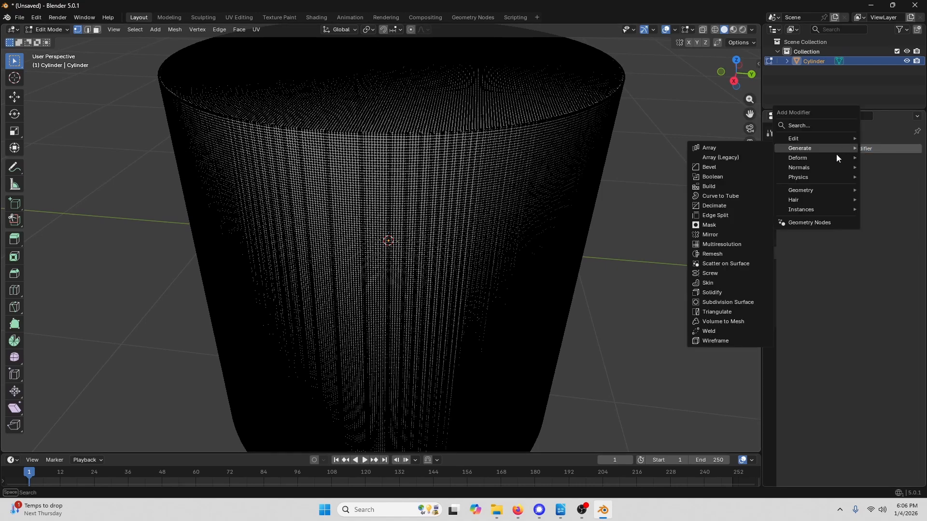
mouse_move(806, 159)
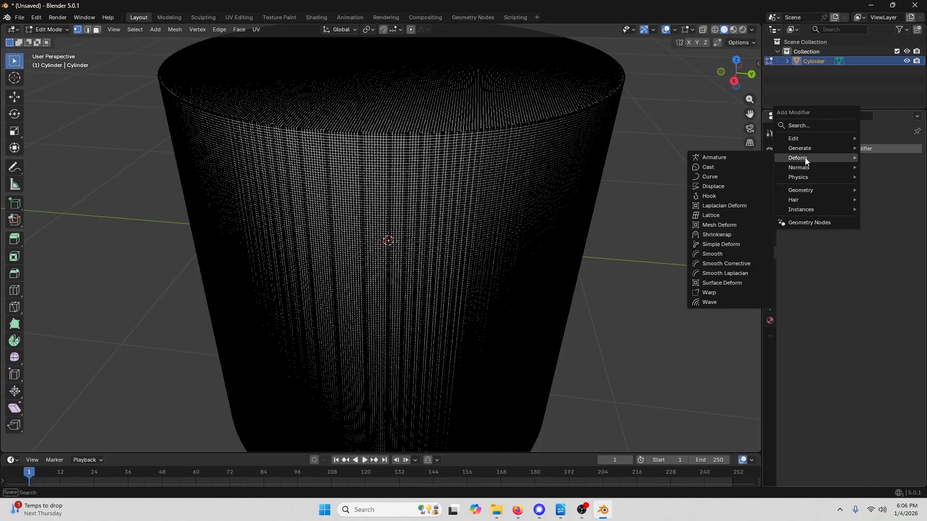
left_click(717, 187)
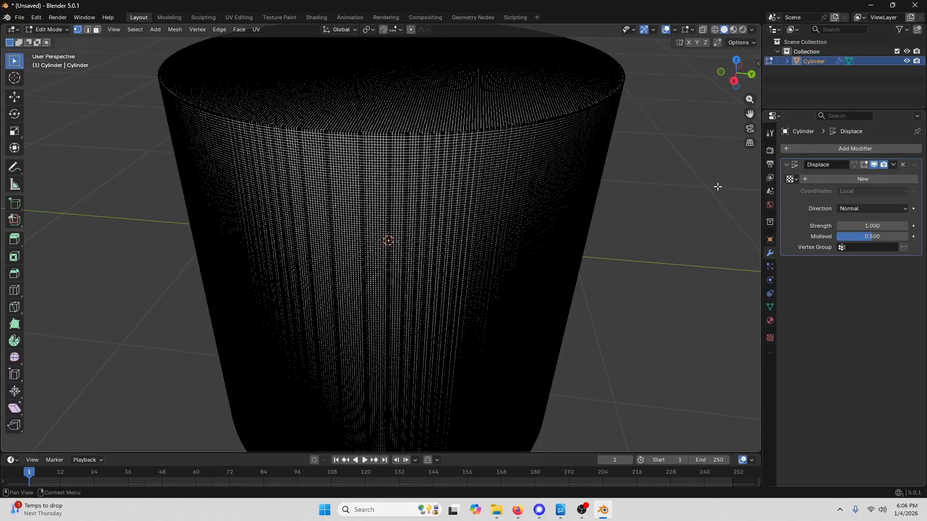
- Create a new texture for the Displace modifier and name it brick
left_click(771, 339)
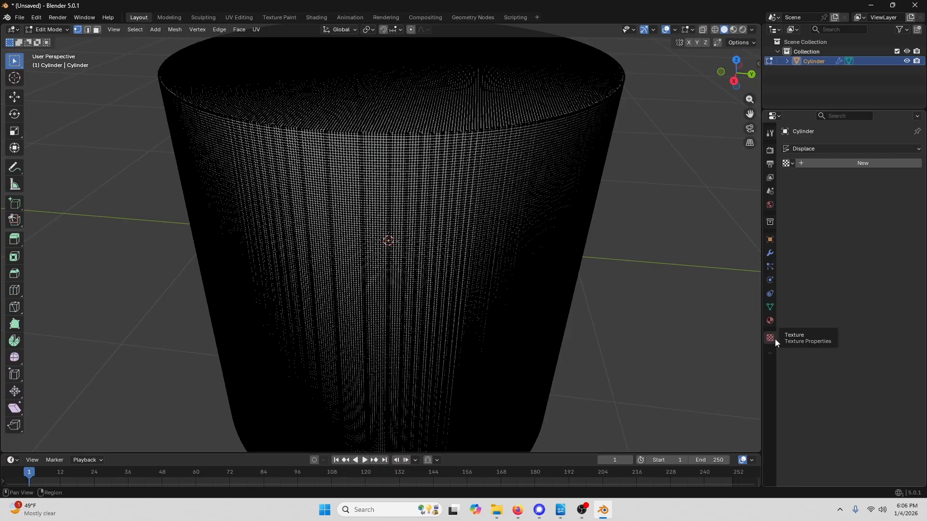
left_click(841, 163)
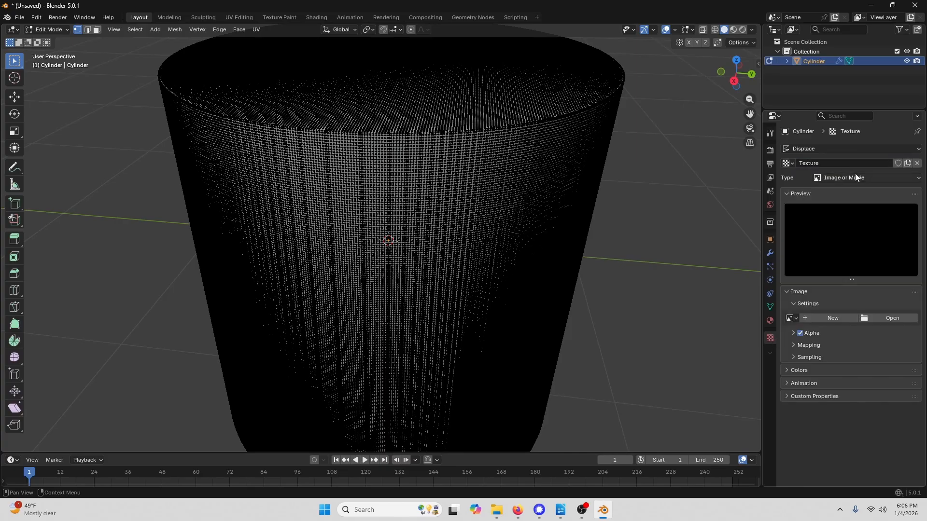
left_click(826, 164)
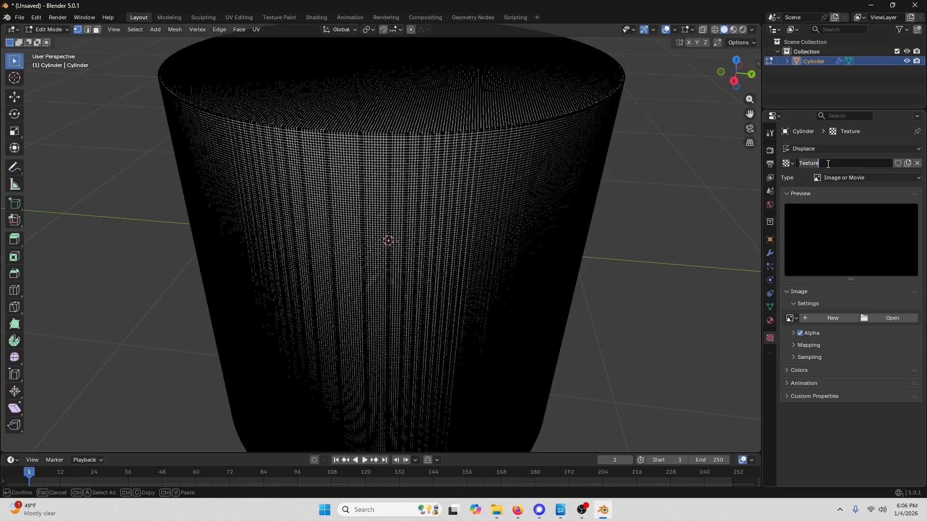
type("brick")
key("Return")
- Load brick_wall_10_disp_4k.png from the Downloads folder as the texture's image
left_click(892, 318)
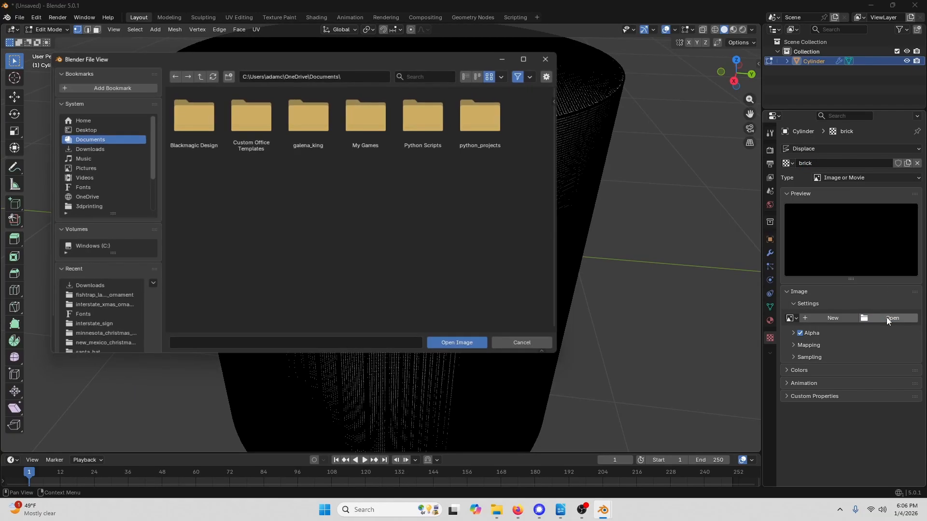
left_click(87, 148)
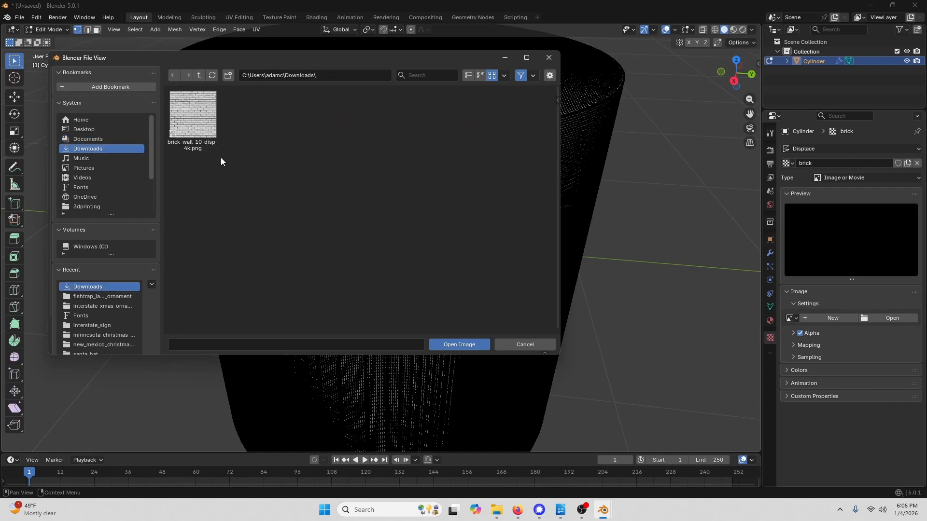
left_click(195, 116)
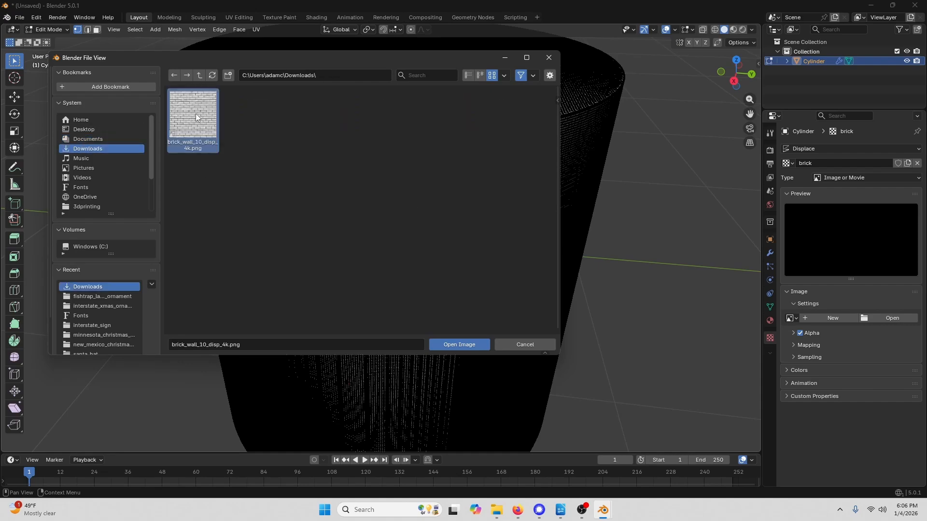
left_click(468, 344)
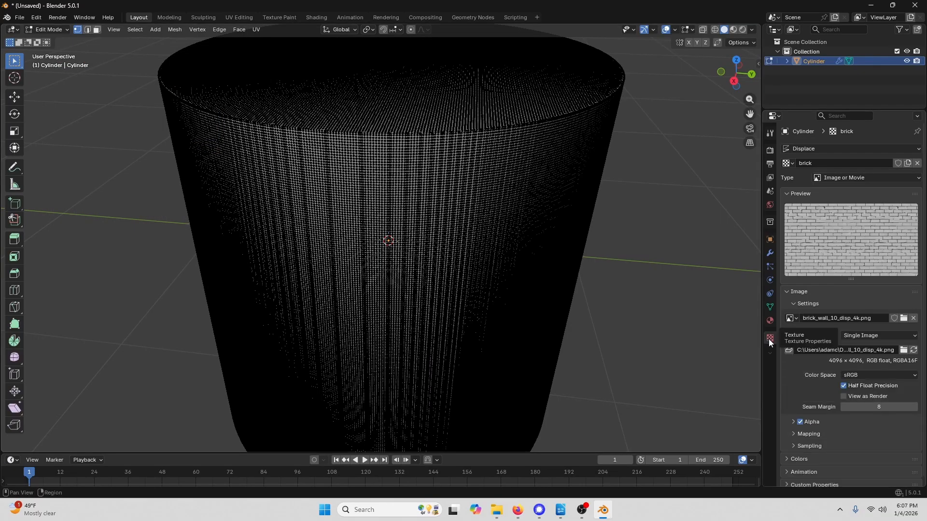
- Return to the Displace modifier settings and switch the cylinder back to Object Mode
left_click(769, 254)
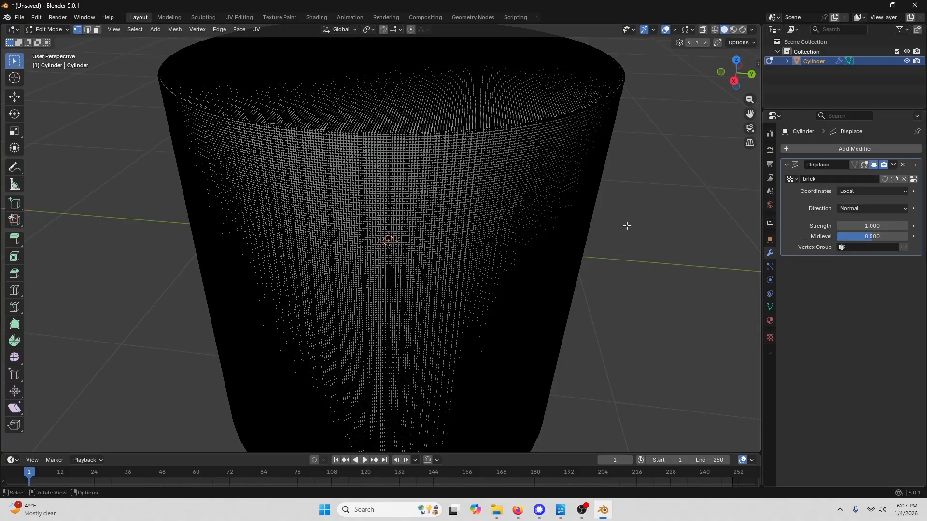
scroll(488, 246, "down", 3)
scroll(394, 249, "up", 1)
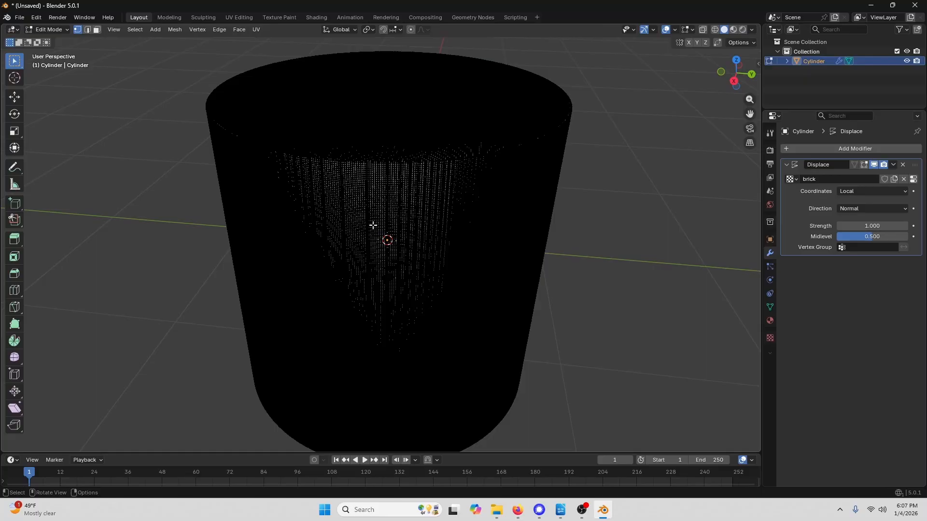
scroll(394, 200, "up", 1)
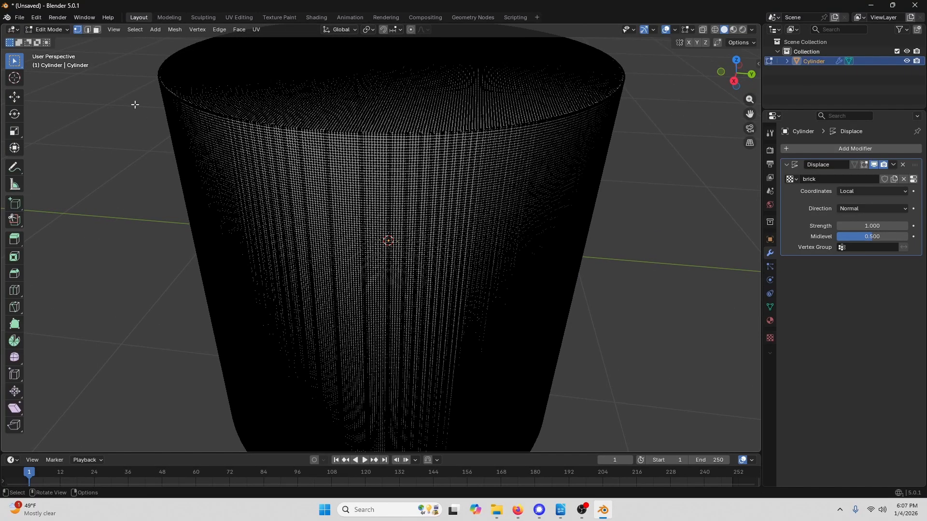
left_click(48, 29)
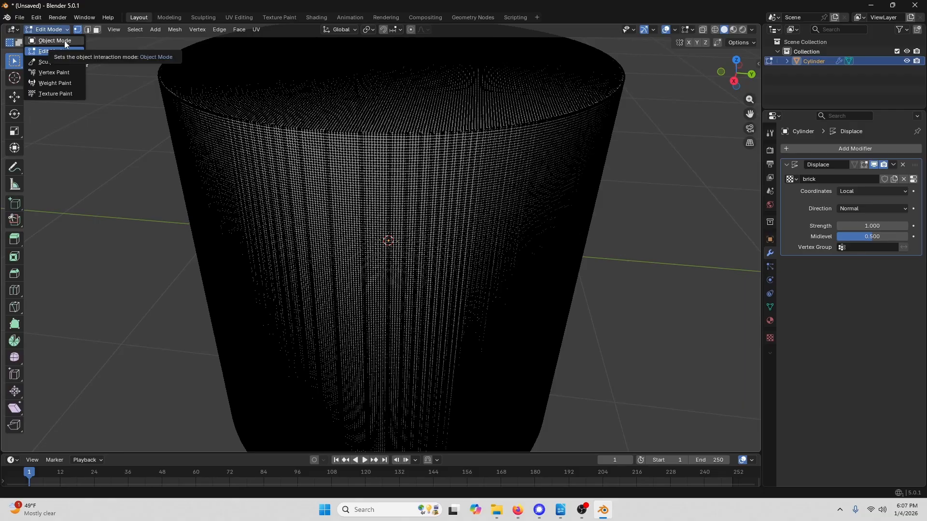
left_click(65, 40)
- Lower the Displace modifier's Strength to 0.100
scroll(427, 198, "down", 2)
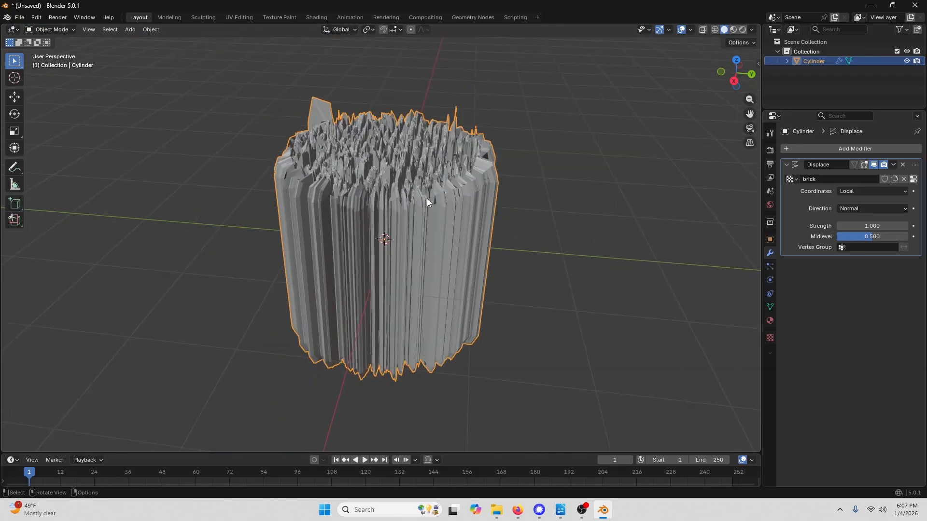
scroll(427, 198, "up", 2)
scroll(428, 201, "down", 1)
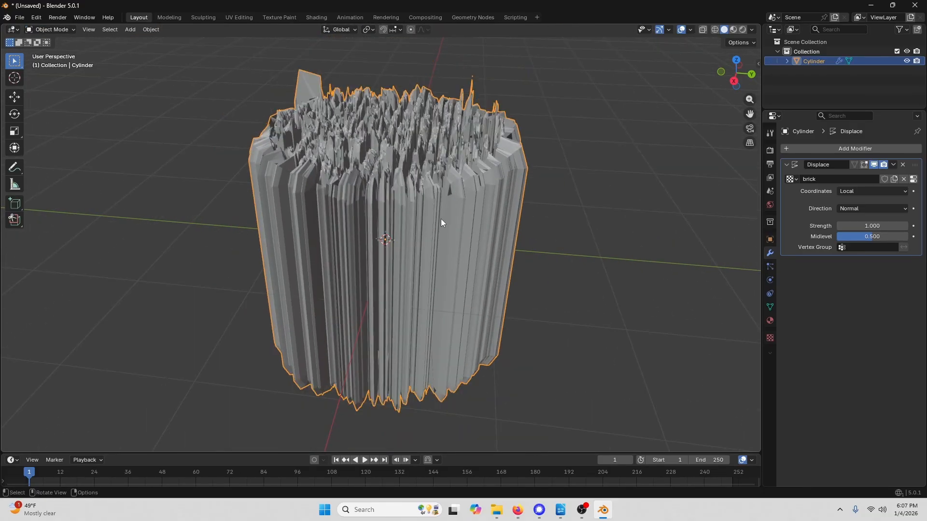
middle_click_drag(617, 228, 685, 236)
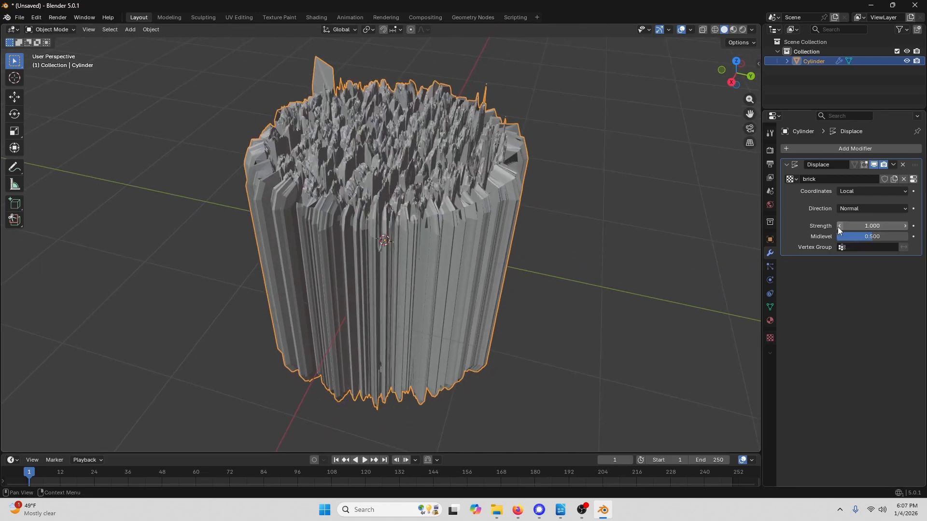
left_click_drag(838, 227, 791, 227)
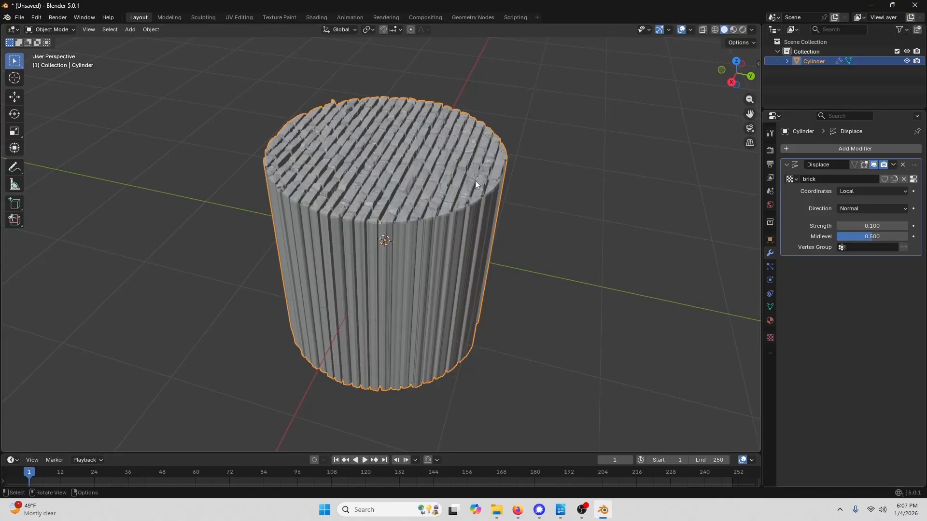
- Examine the displaced cylinder's mesh in Edit Mode from the back orthographic view with wireframe shading
middle_click_drag(476, 185, 381, 296)
scroll(396, 239, "up", 3)
scroll(395, 236, "down", 3)
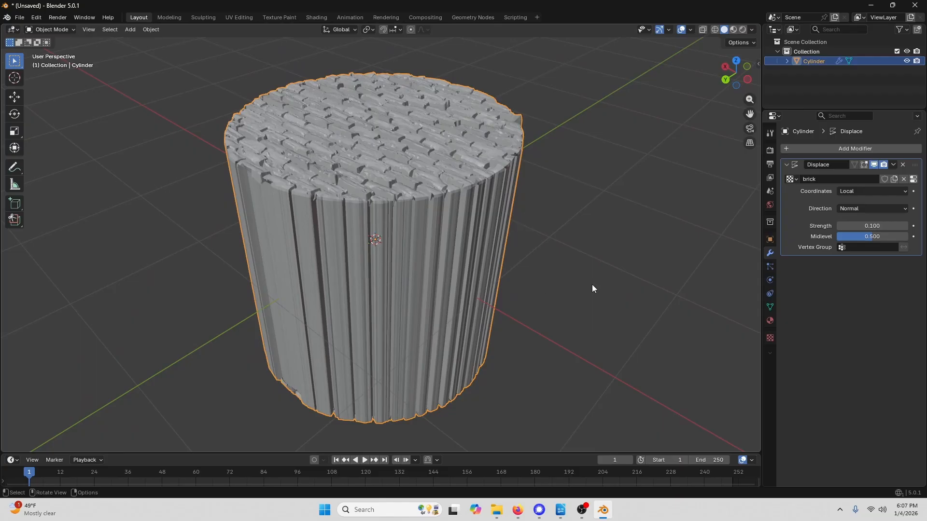
left_click(66, 30)
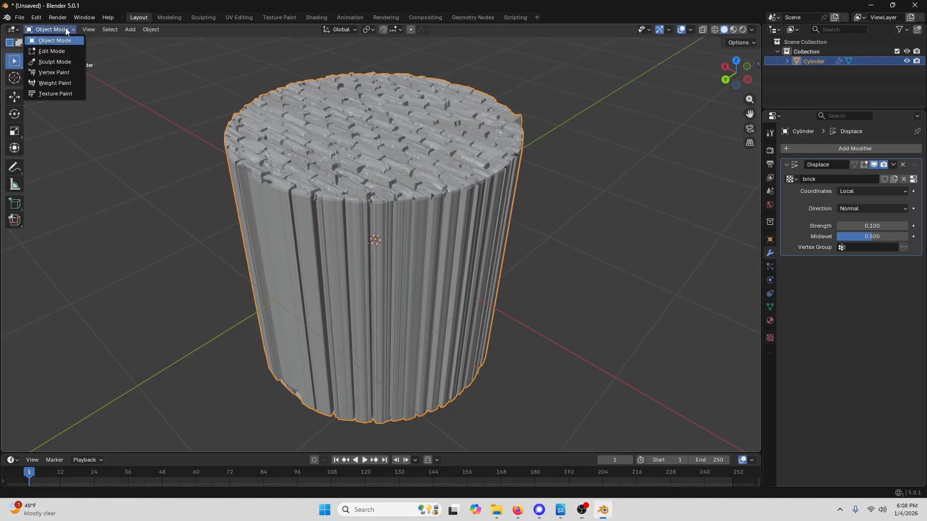
left_click(64, 51)
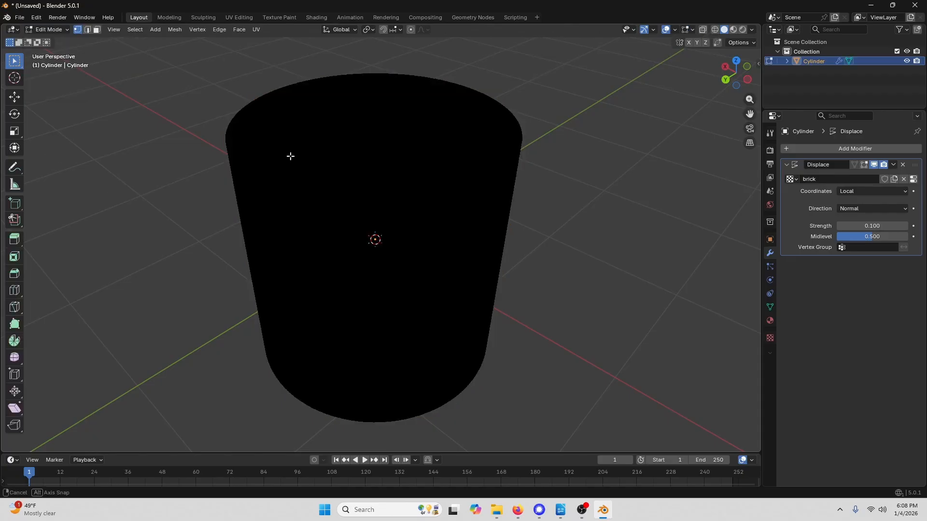
middle_click_drag(321, 147, 323, 147)
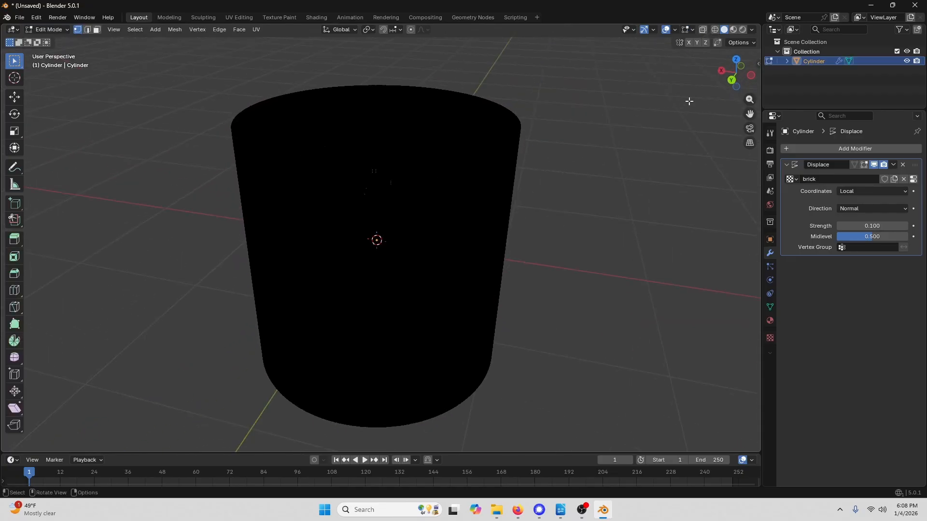
left_click(733, 81)
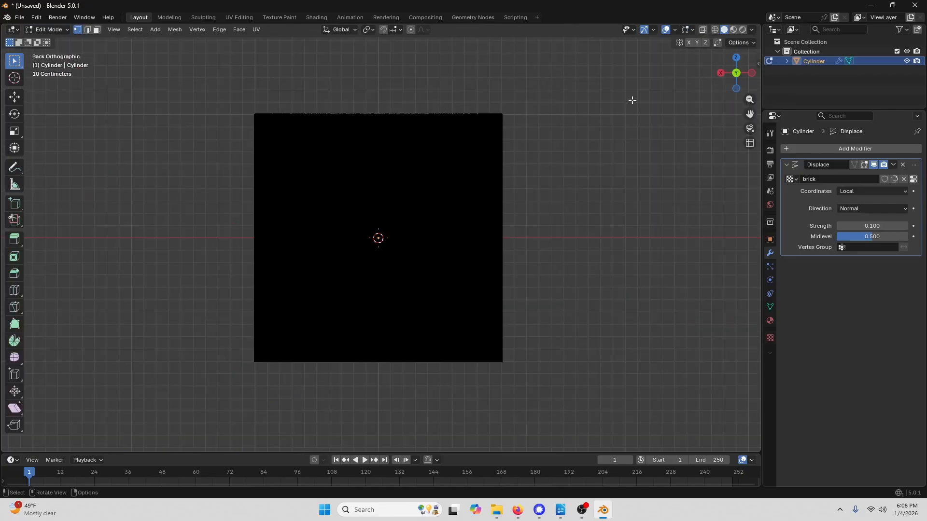
scroll(331, 118, "up", 2)
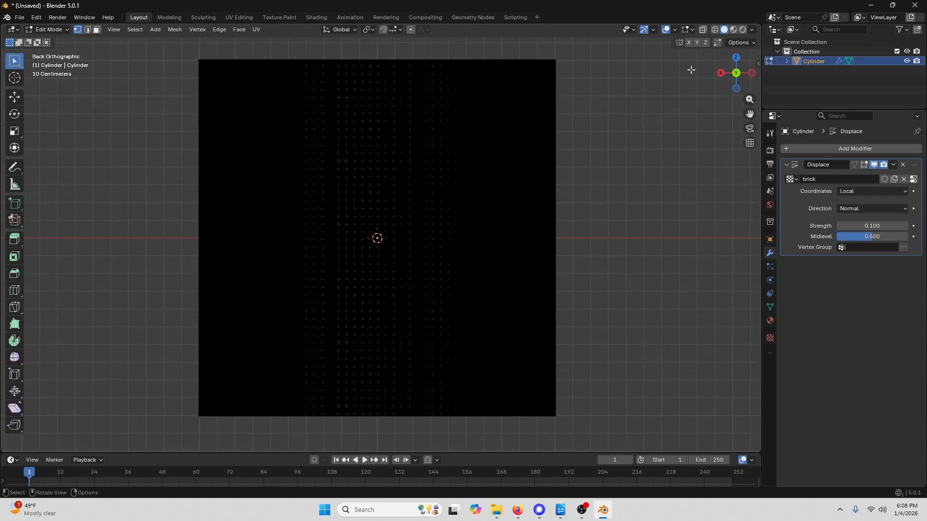
left_click(715, 30)
scroll(223, 69, "up", 1)
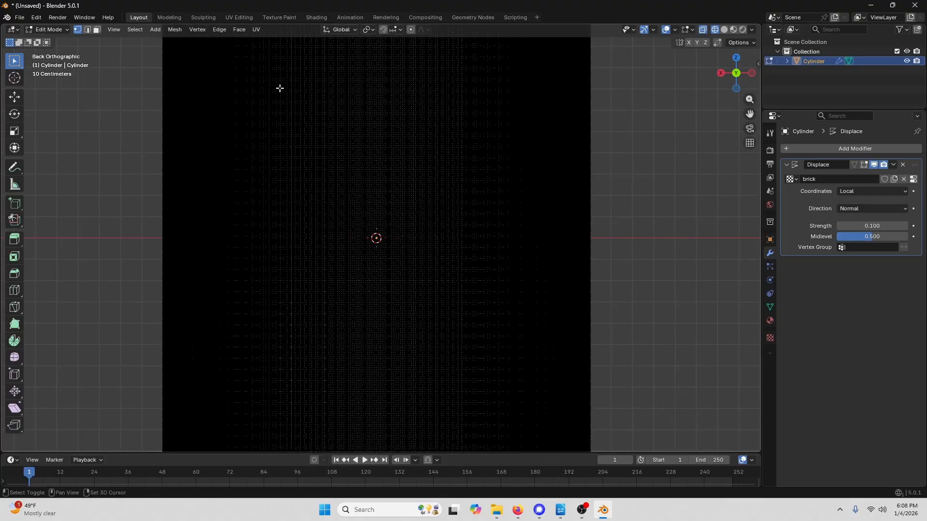
- Box-select the cylinder's entire side wall in the back orthographic view, adding several selection areas together
middle_click_drag(280, 87, 348, 217, "shift")
scroll(282, 151, "up", 2)
scroll(282, 151, "up", 1)
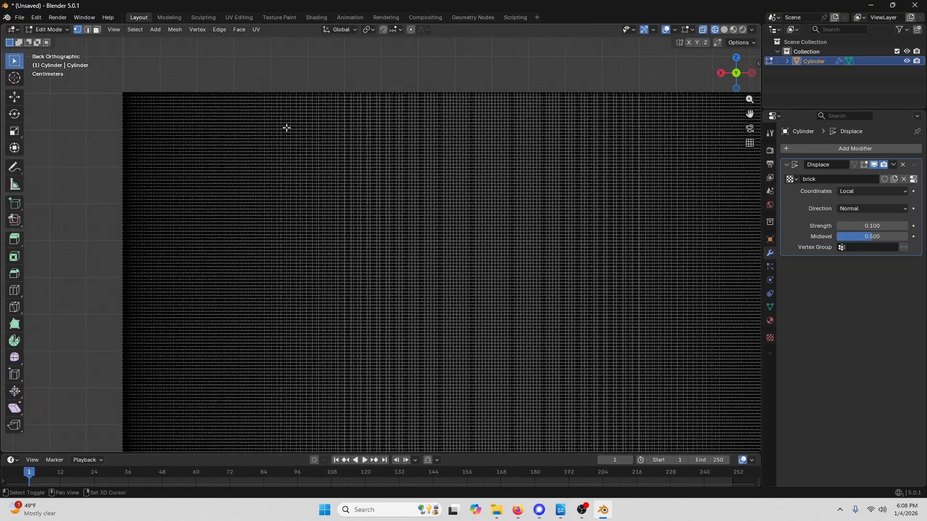
middle_click_drag(286, 129, 354, 219, "shift")
scroll(277, 201, "up", 1)
scroll(277, 203, "up", 1)
middle_click_drag(277, 203, 348, 204, "shift")
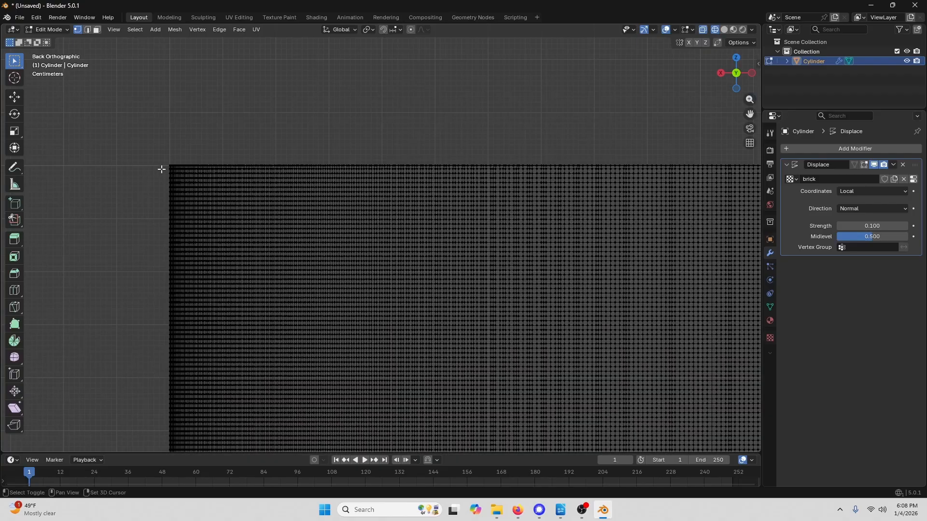
scroll(169, 165, "up", 2)
middle_click_drag(170, 165, 269, 183, "shift")
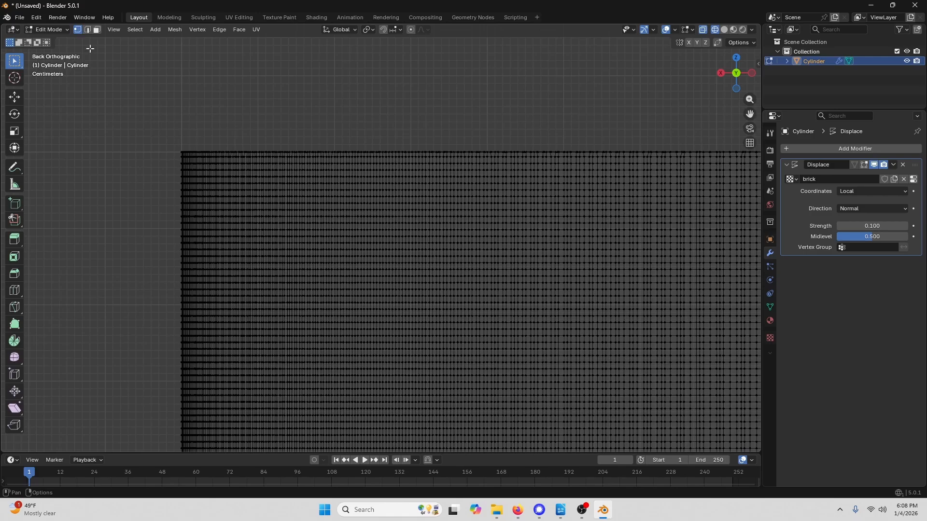
left_click_drag(177, 154, 691, 374)
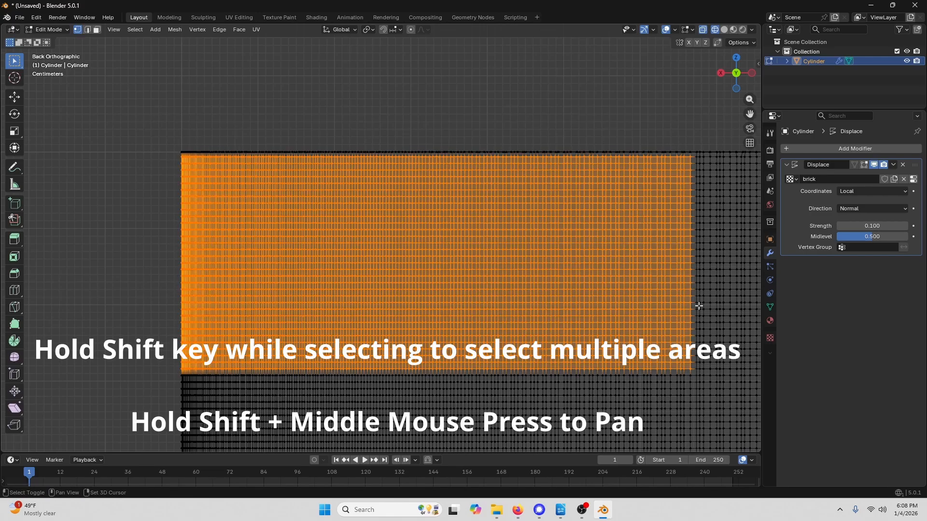
middle_click_drag(699, 306, 229, 296, "shift")
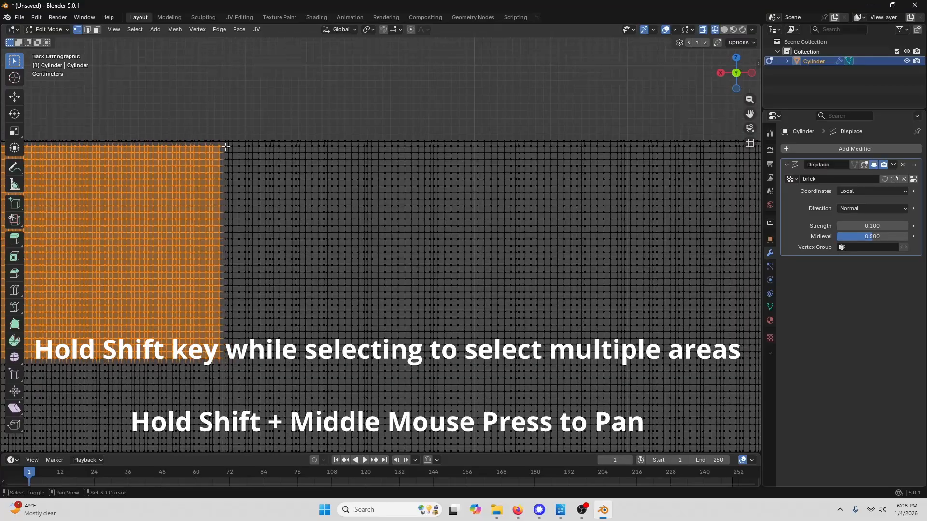
left_click_drag(213, 143, 714, 393, "shift")
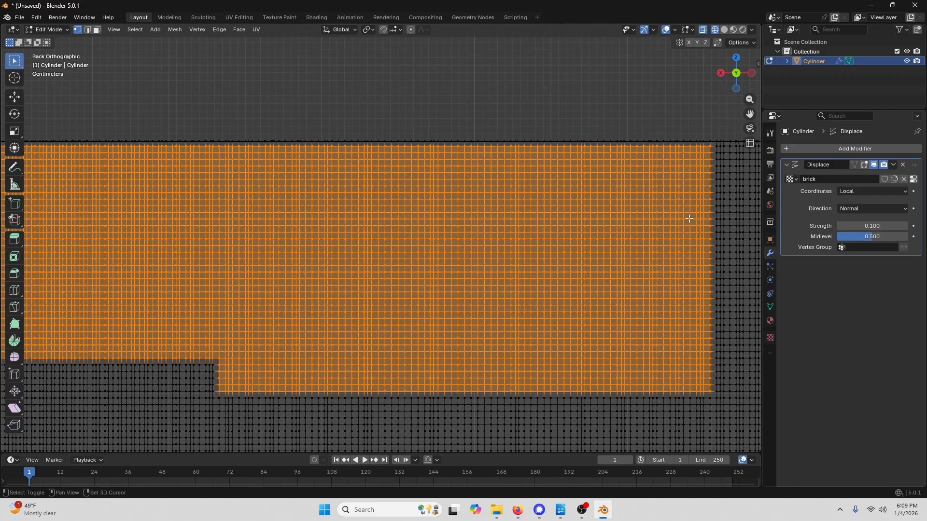
middle_click_drag(688, 217, 204, 215, "shift")
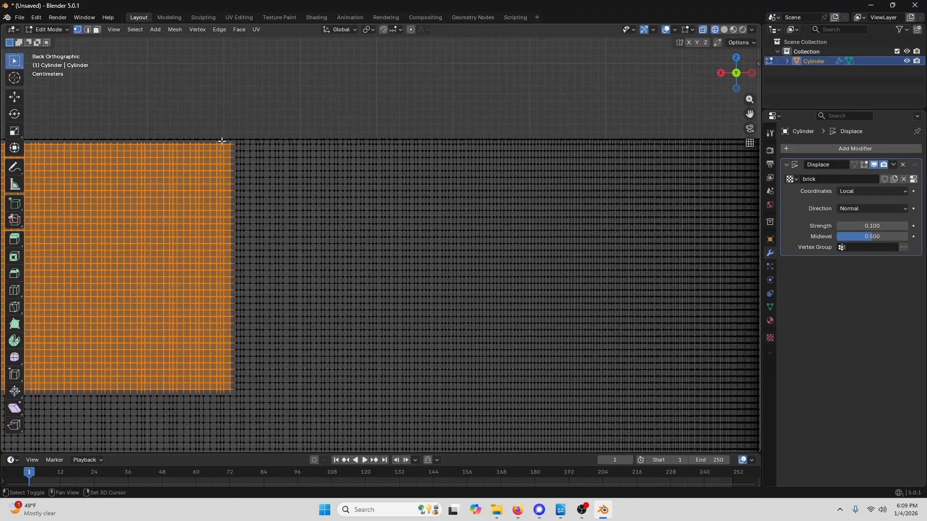
left_click_drag(223, 142, 731, 394, "shift")
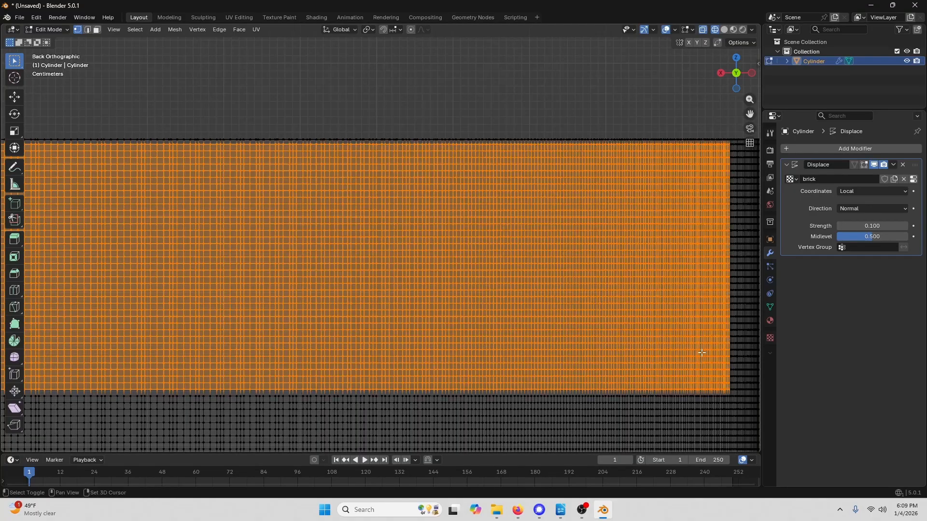
middle_click_drag(685, 317, 528, 308, "shift")
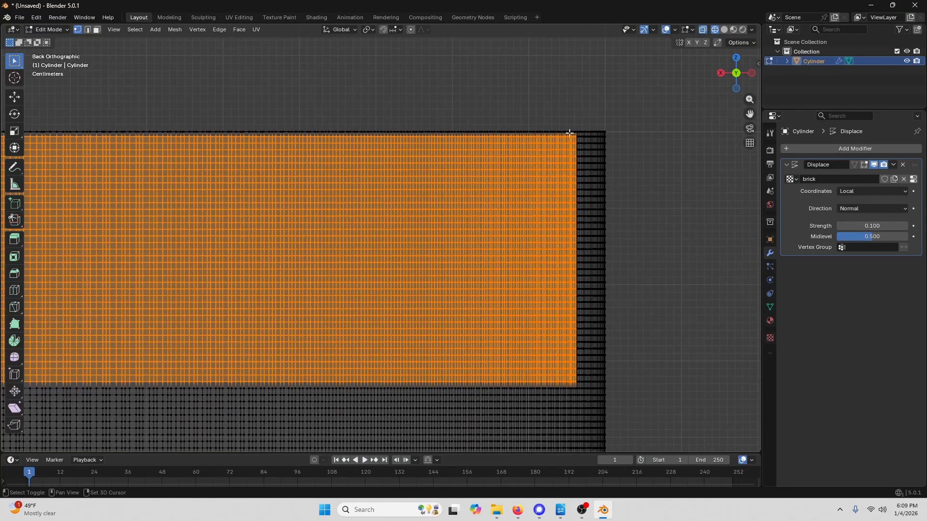
left_click_drag(570, 132, 670, 389, "shift")
scroll(460, 382, "down", 4)
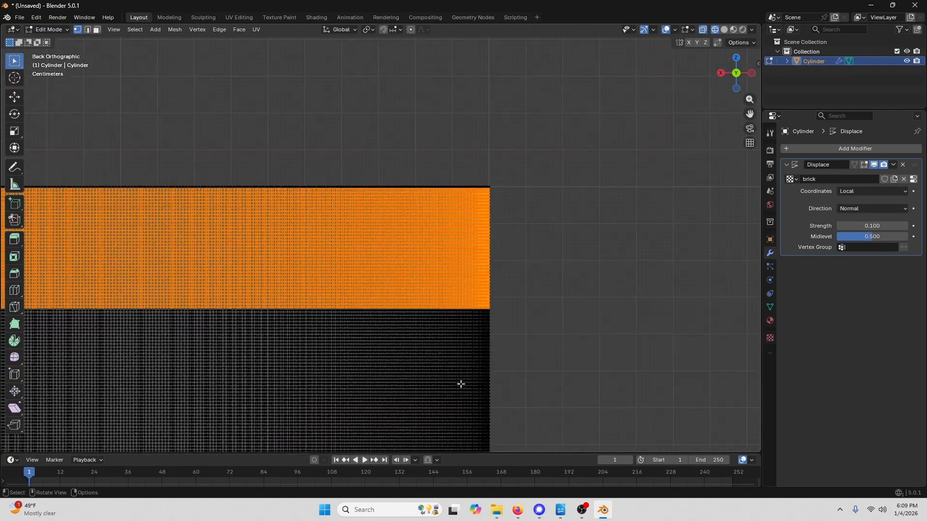
middle_click_drag(383, 362, 552, 222, "shift")
scroll(482, 246, "down", 2)
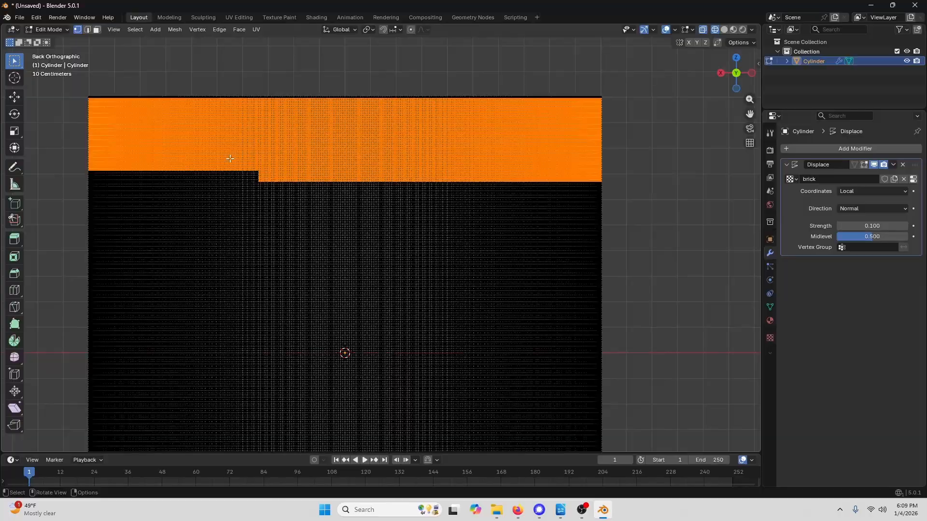
middle_click_drag(275, 294, 338, 46, "shift")
scroll(372, 332, "up", 4)
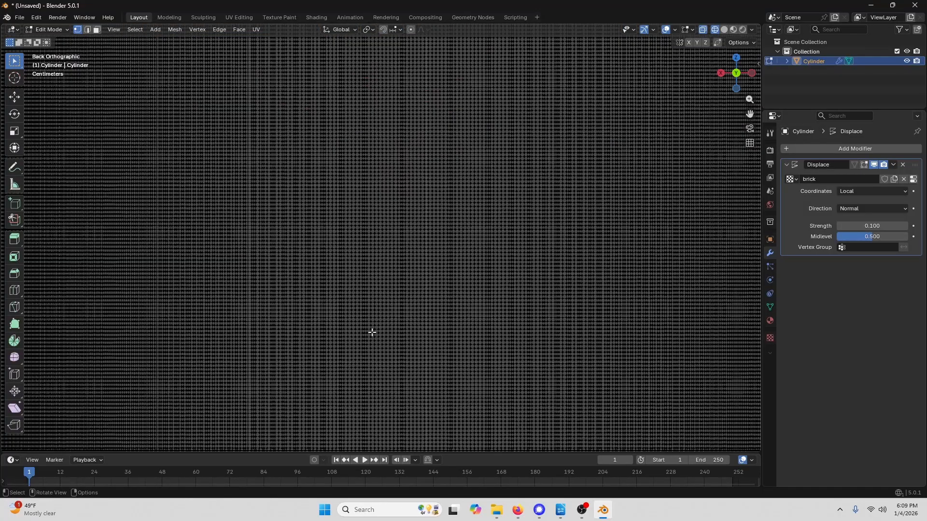
middle_click_drag(371, 332, 412, 252, "shift")
scroll(177, 309, "up", 2)
middle_click_drag(178, 310, 282, 263, "shift")
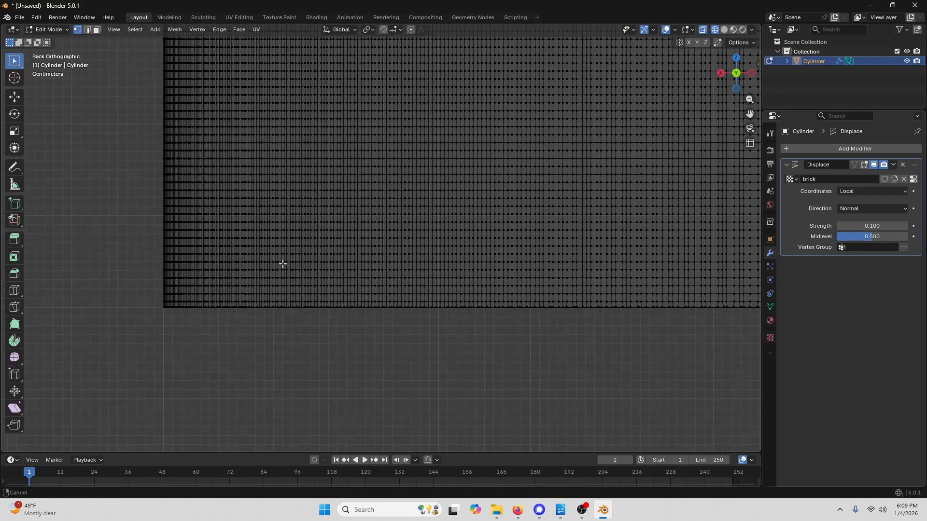
left_click_drag(157, 303, 733, 128)
middle_click_drag(697, 294, 220, 310, "shift")
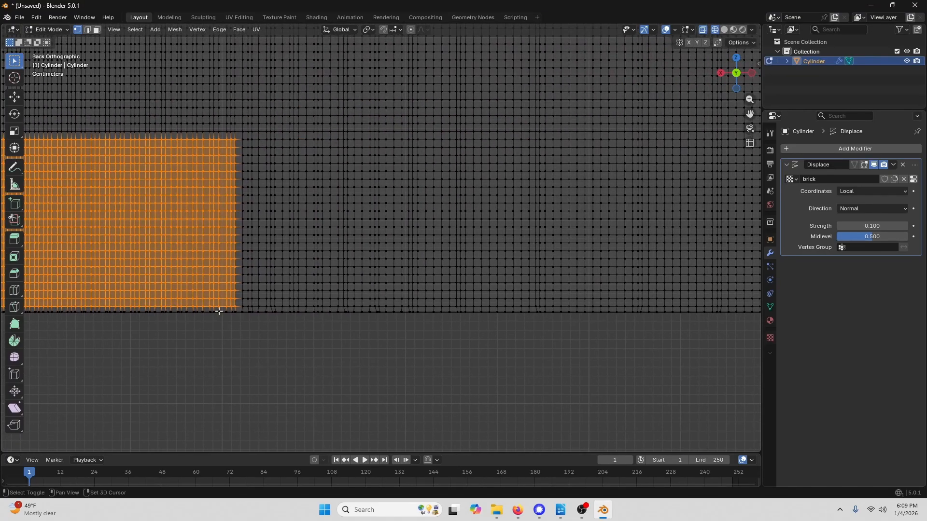
left_click_drag(231, 309, 724, 126)
middle_click_drag(718, 300, 177, 312, "shift")
left_click_drag(170, 320, 724, 128, "shift")
middle_click_drag(722, 277, 260, 287, "shift")
scroll(491, 242, "down", 10)
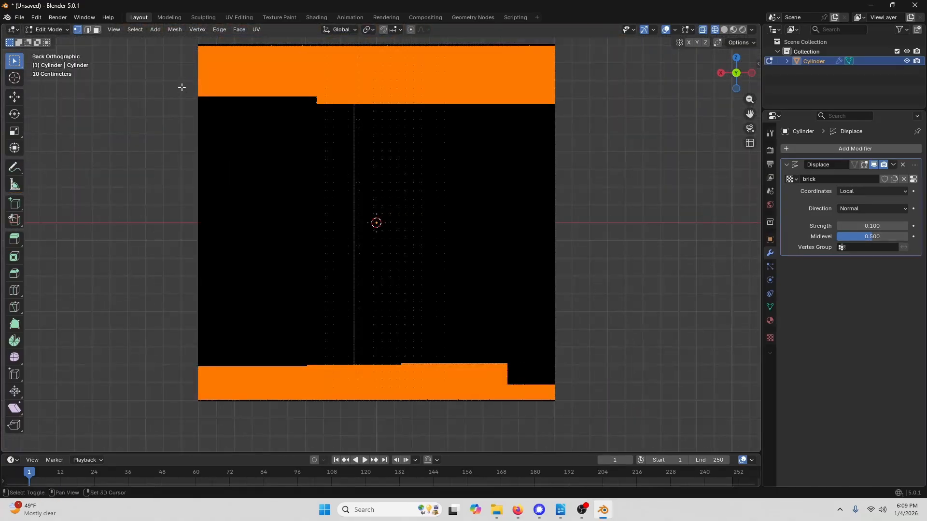
left_click_drag(185, 85, 566, 389)
scroll(503, 193, "down", 1)
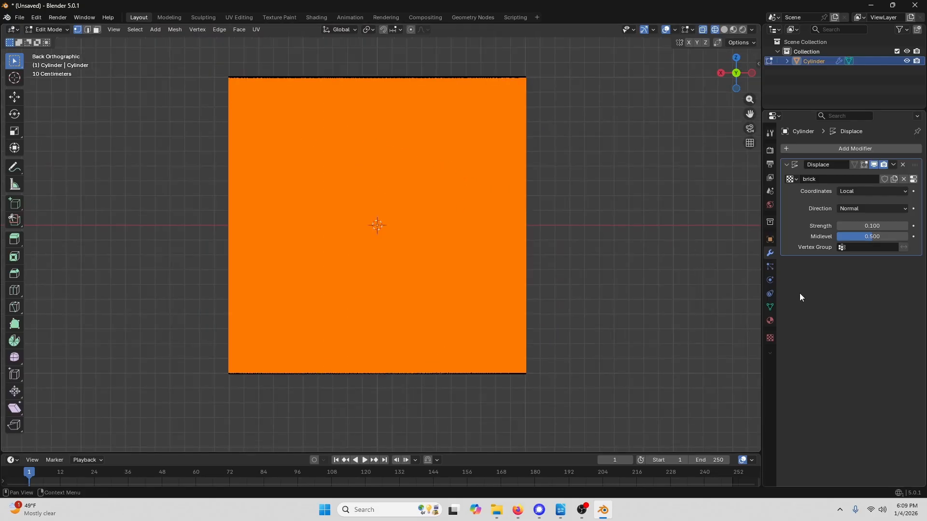
- Create a vertex group named walls and assign the selected wall vertices to it
left_click(770, 307)
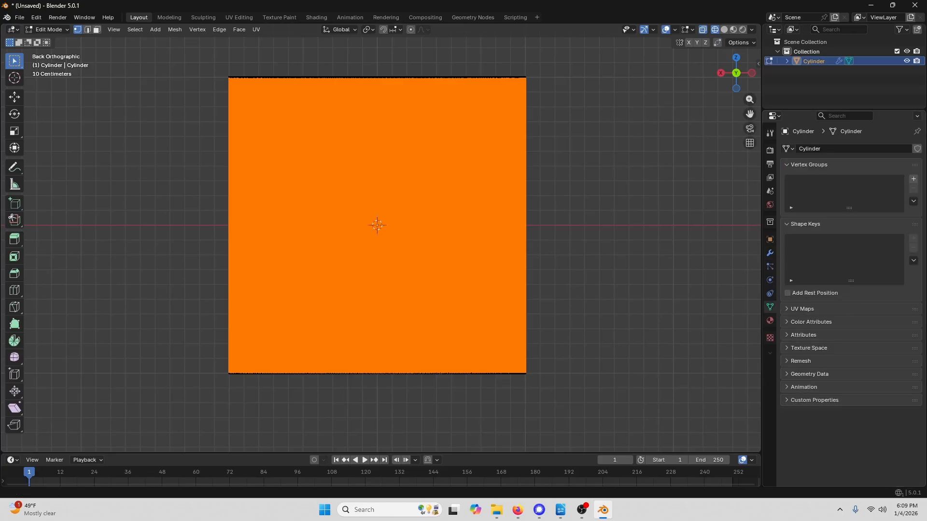
left_click(913, 179)
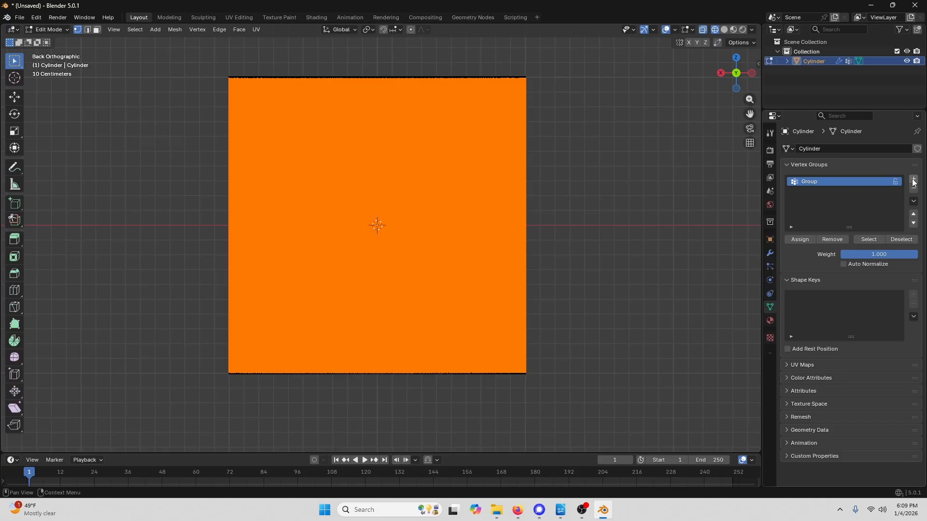
double_click(824, 181)
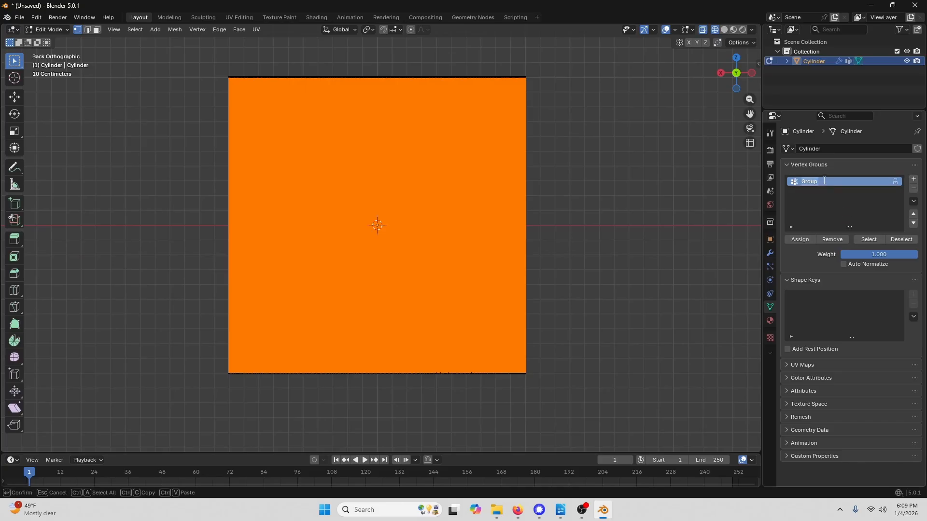
type("walls")
left_click(803, 240)
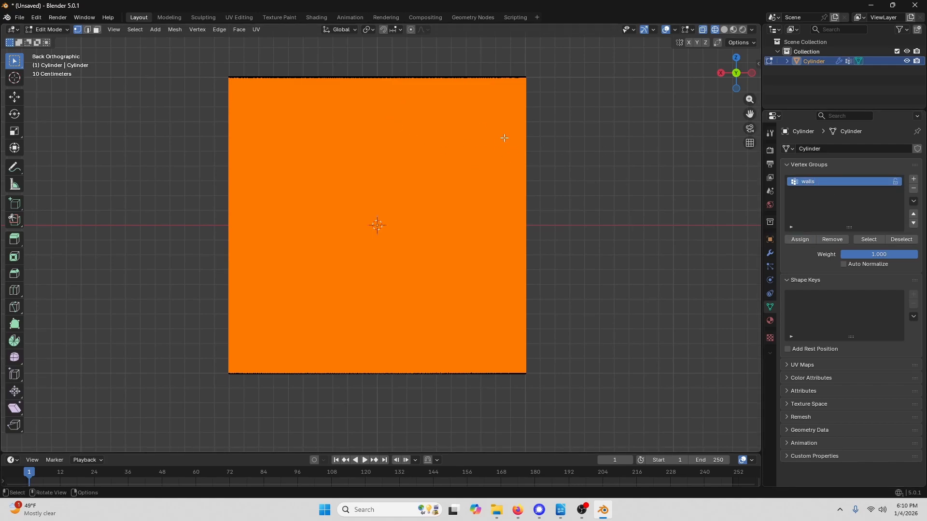
- Check the walls vertex group by deselecting everything, selecting the group's vertices, and deselecting again
middle_click_drag(505, 138, 442, 189)
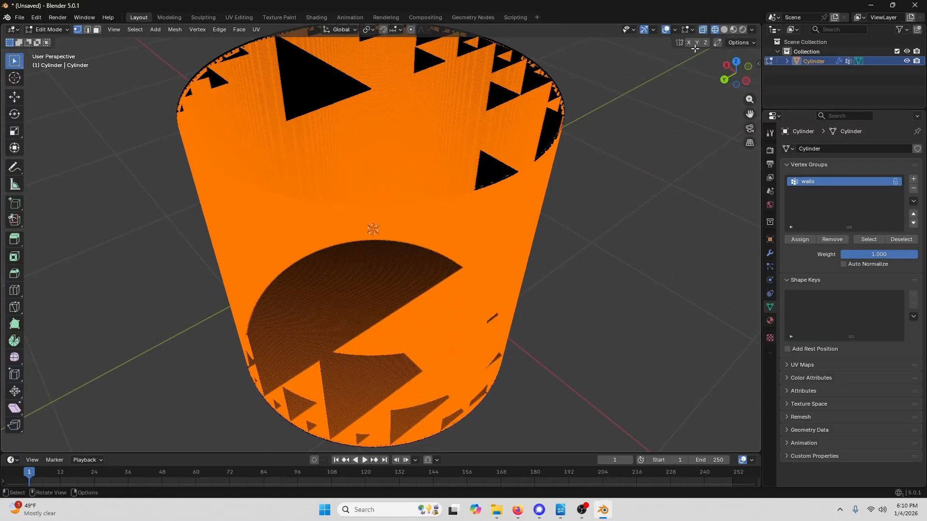
middle_click_drag(478, 128, 451, 140)
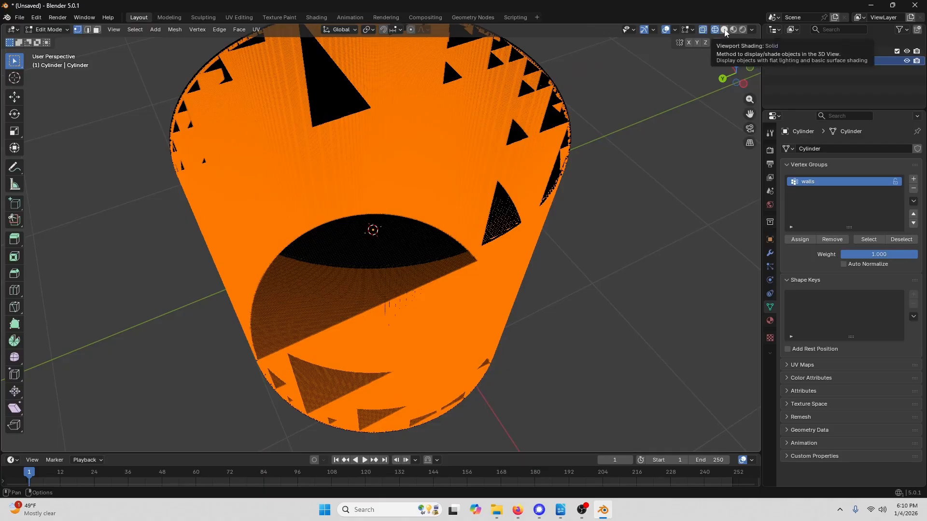
middle_click_drag(429, 156, 419, 172)
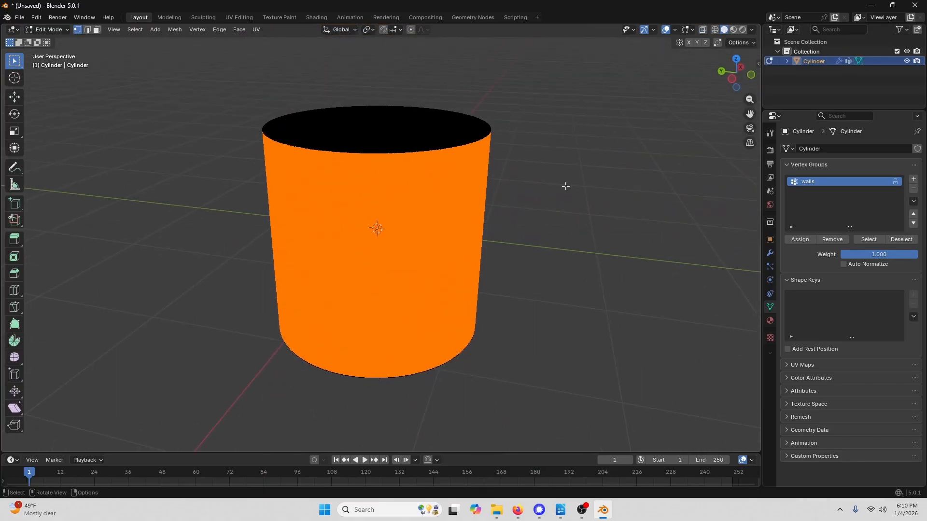
left_click(607, 175)
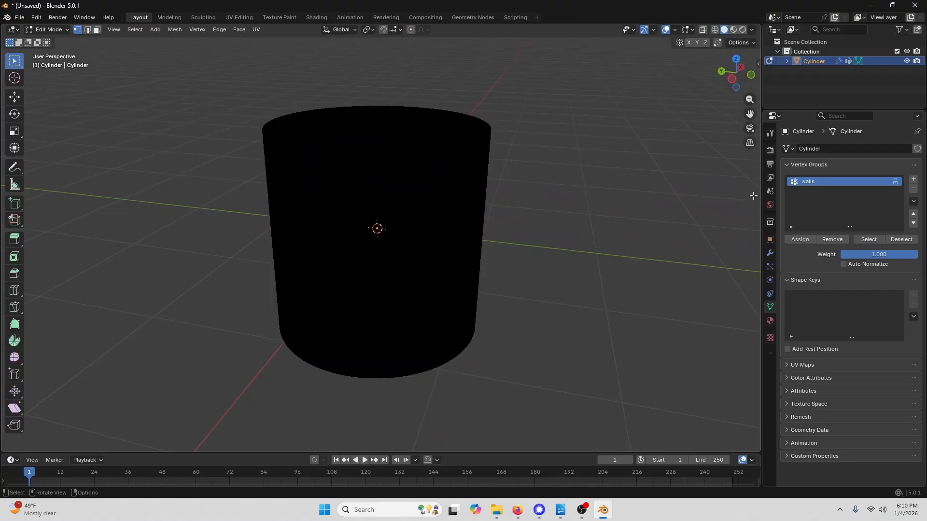
left_click(870, 239)
middle_click_drag(470, 182, 344, 198)
middle_click_drag(451, 262, 541, 223)
scroll(395, 174, "up", 4)
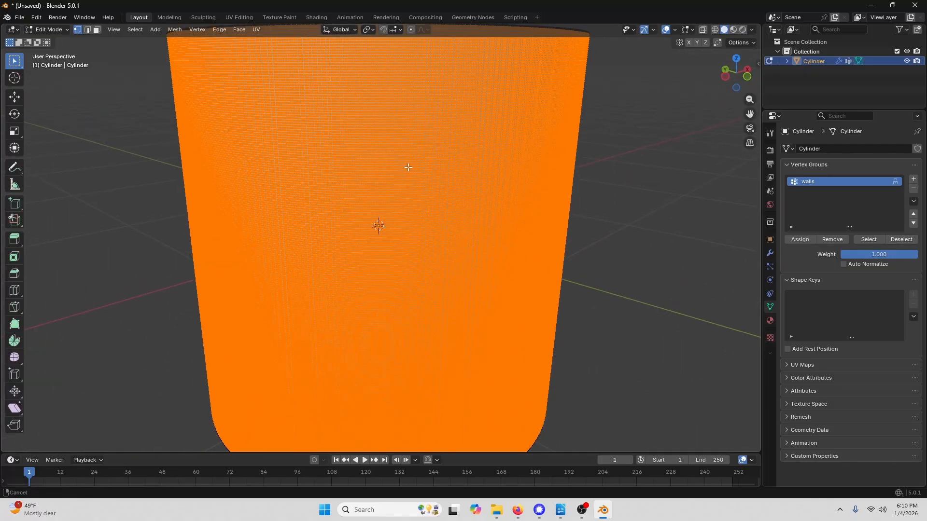
scroll(408, 180, "down", 1)
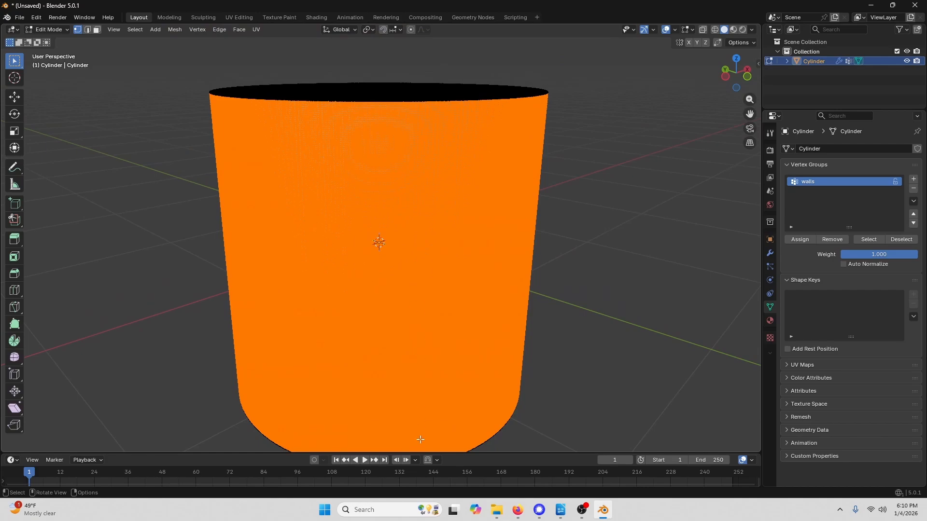
middle_click_drag(422, 376, 418, 355, "shift")
scroll(406, 319, "down", 2)
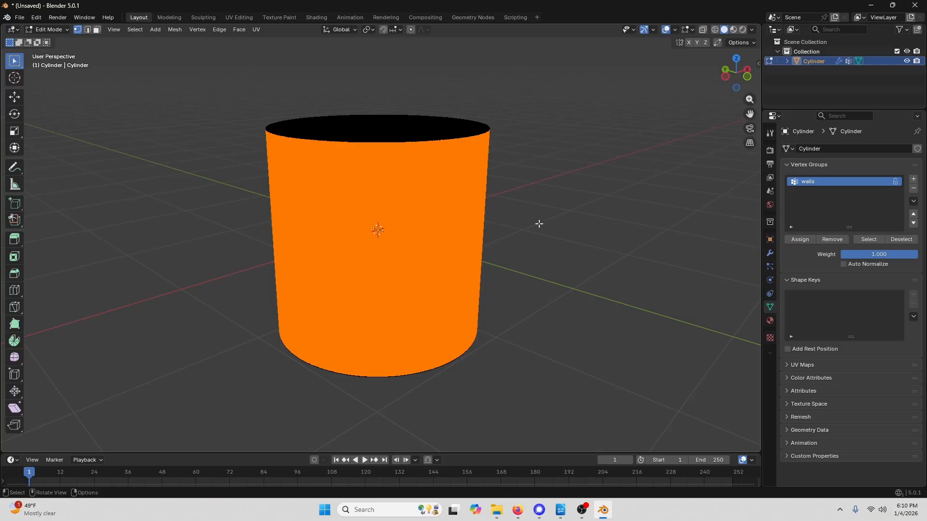
left_click(545, 195)
- In edge select mode, select a vertical edge path running down the wall from the top rim to the bottom rim with Select Shortest Path
scroll(401, 136, "up", 3)
middle_click_drag(404, 113, 411, 210, "shift")
scroll(417, 155, "up", 3)
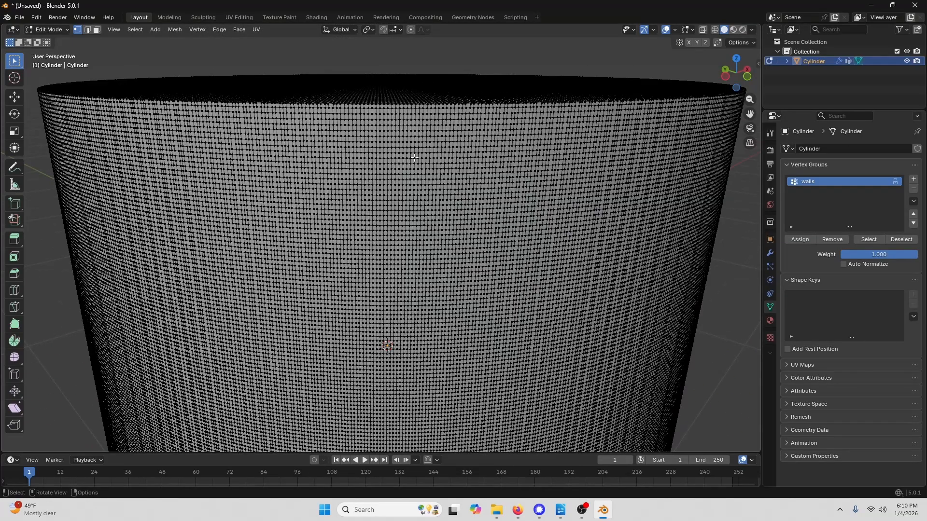
left_click(87, 30)
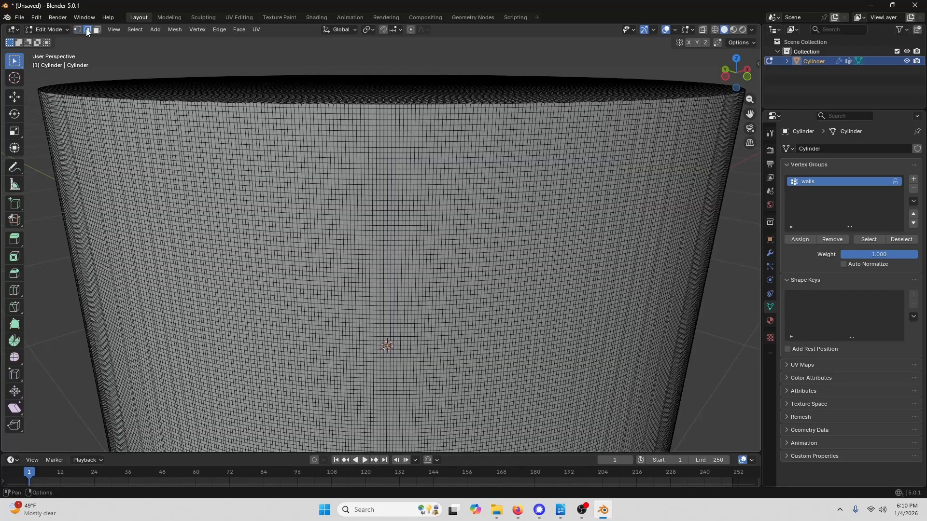
scroll(404, 103, "up", 1)
middle_click_drag(445, 97, 424, 254)
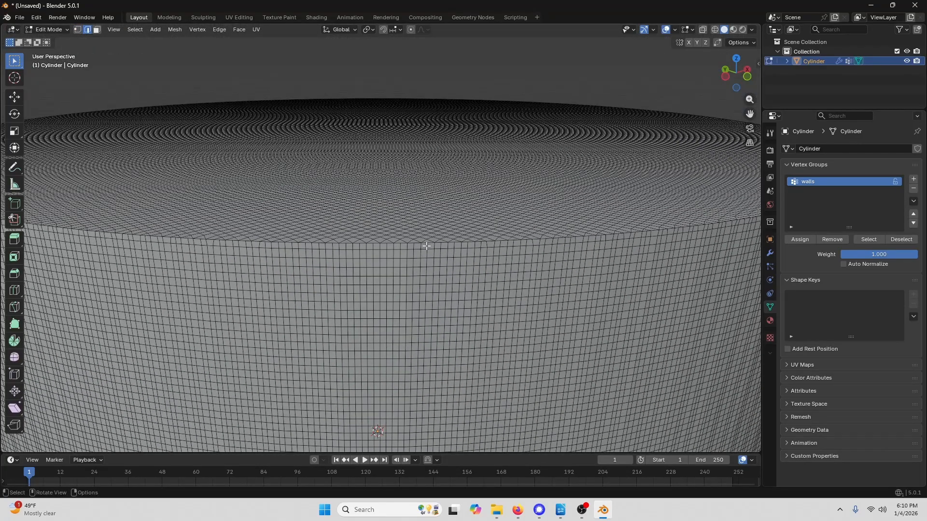
scroll(459, 304, "down", 2)
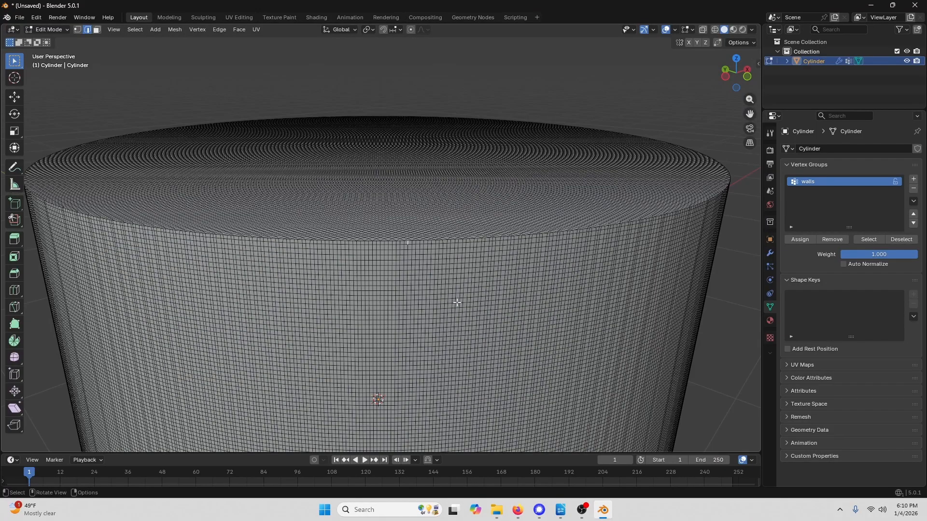
middle_click_drag(449, 384, 459, 339)
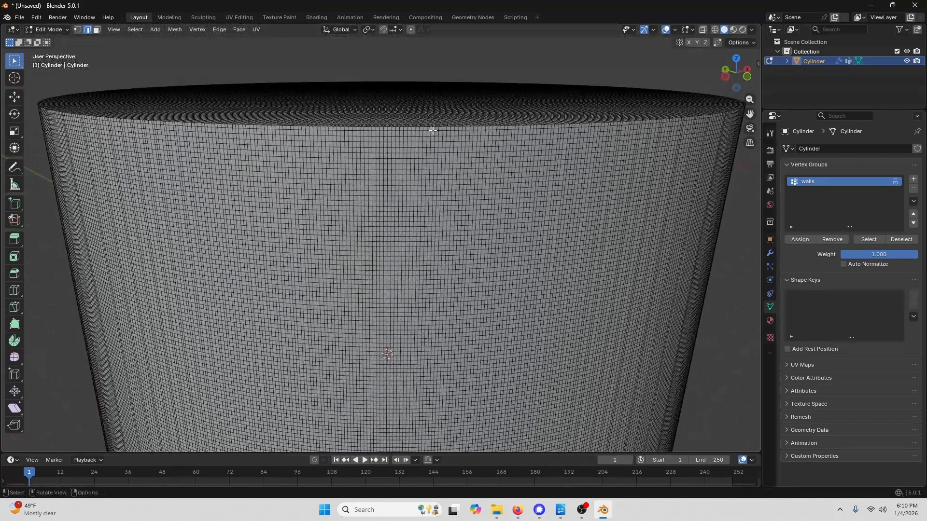
middle_click_drag(436, 355, 430, 441, "shift")
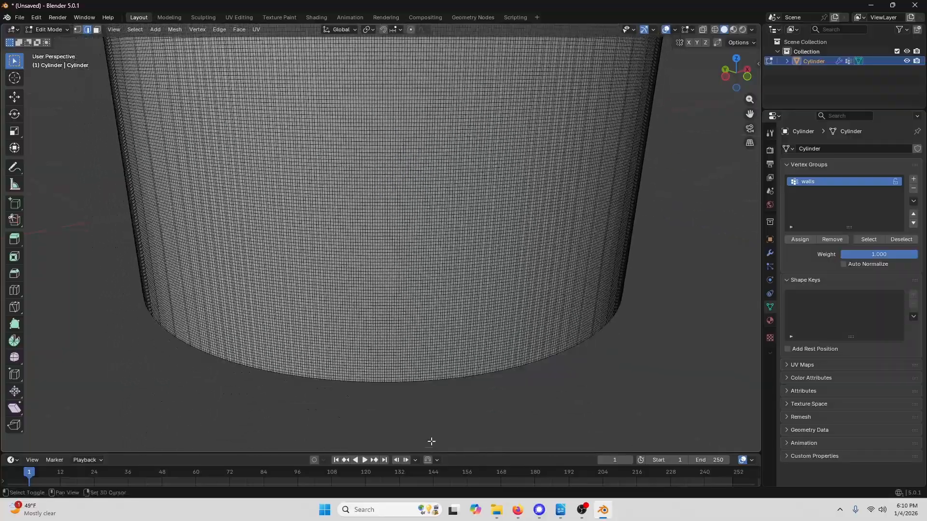
middle_click_drag(428, 366, 423, 276, "shift")
scroll(422, 364, "up", 2)
scroll(421, 364, "up", 1)
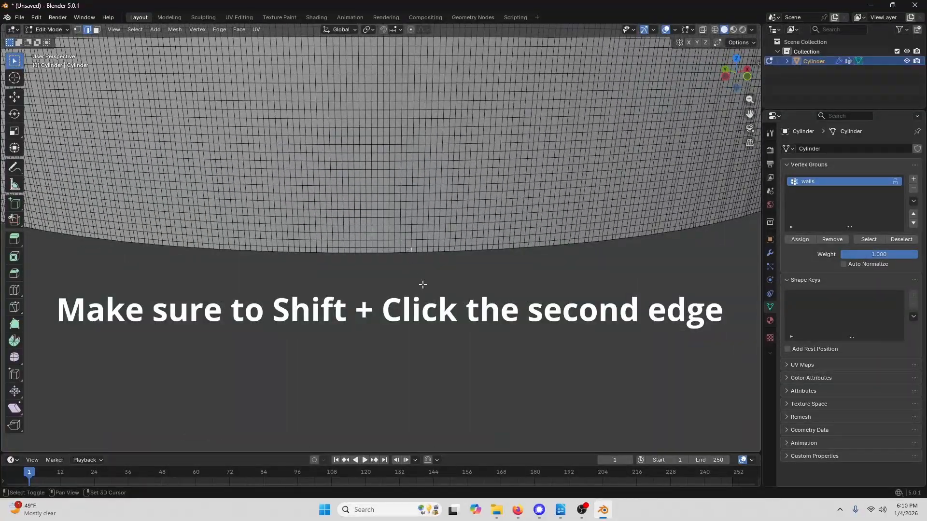
middle_click_drag(427, 213, 415, 285, "shift")
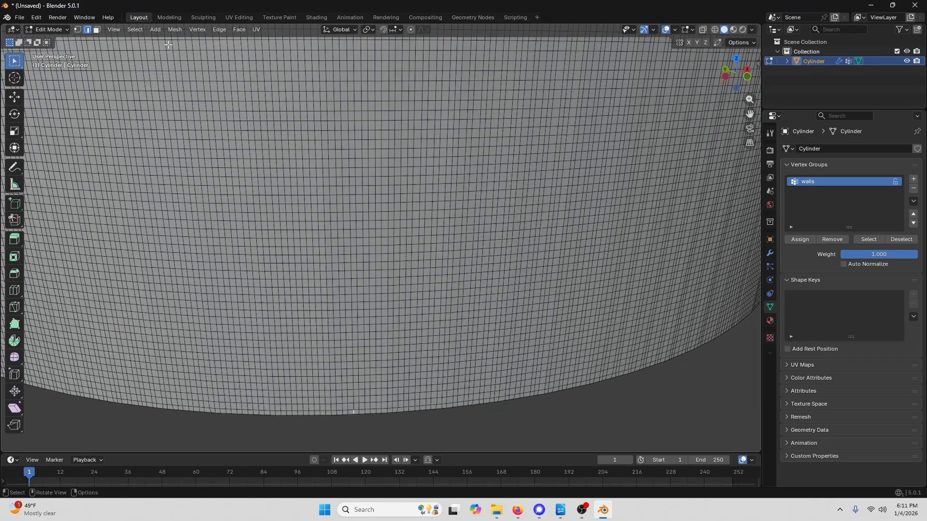
left_click(135, 30)
mouse_move(181, 170)
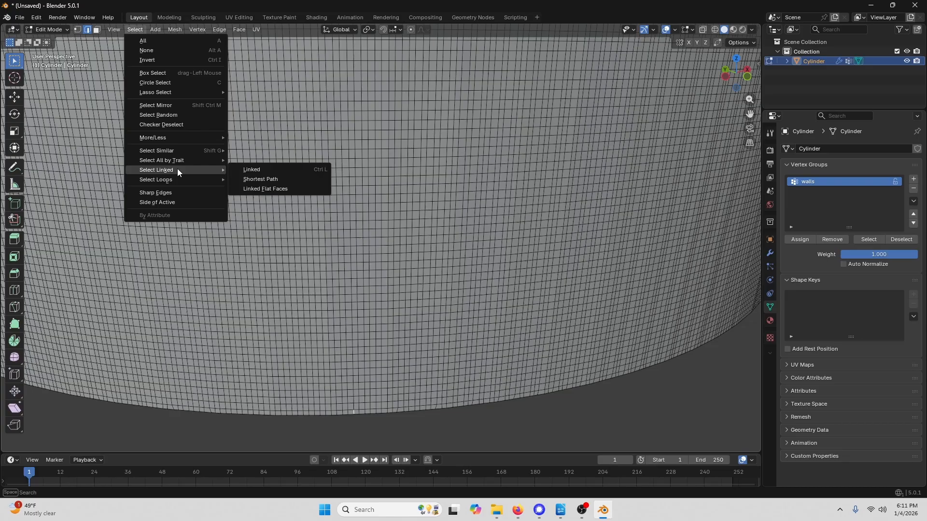
left_click(277, 180)
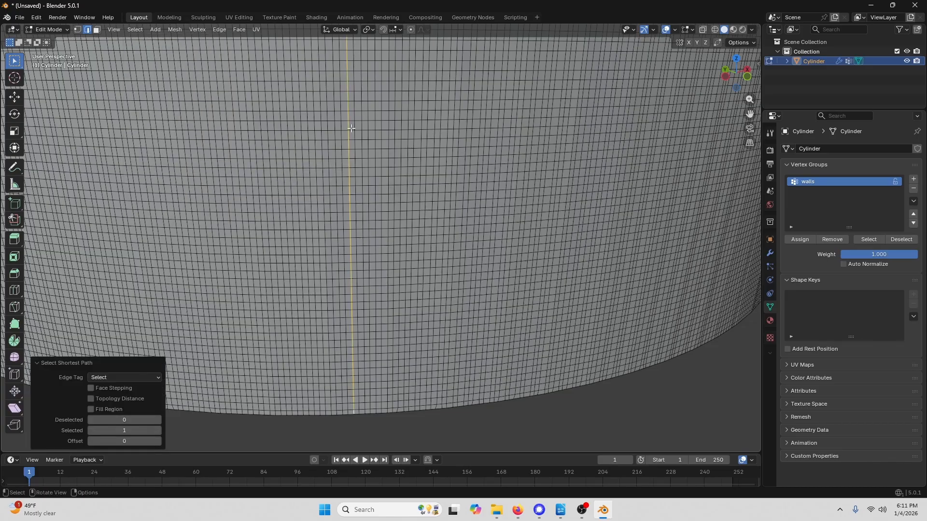
- Examine the top end of the selected edge path and undo the last selection change
scroll(350, 315, "down", 4)
scroll(395, 251, "up", 2)
middle_click_drag(396, 251, 389, 276, "shift")
middle_click_drag(393, 100, 394, 224, "shift")
scroll(394, 223, "up", 6)
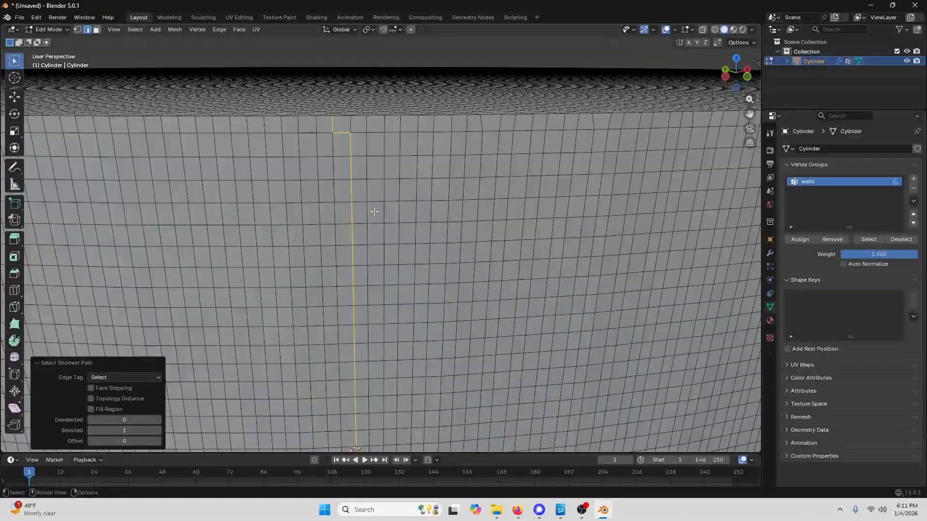
scroll(331, 100, "down", 2)
middle_click_drag(342, 135, 376, 161, "shift")
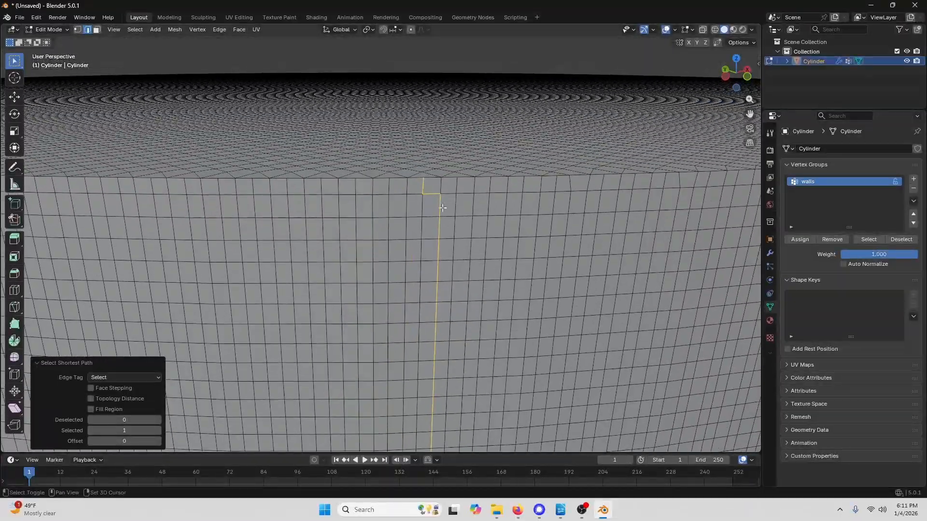
key("ctrl+z")
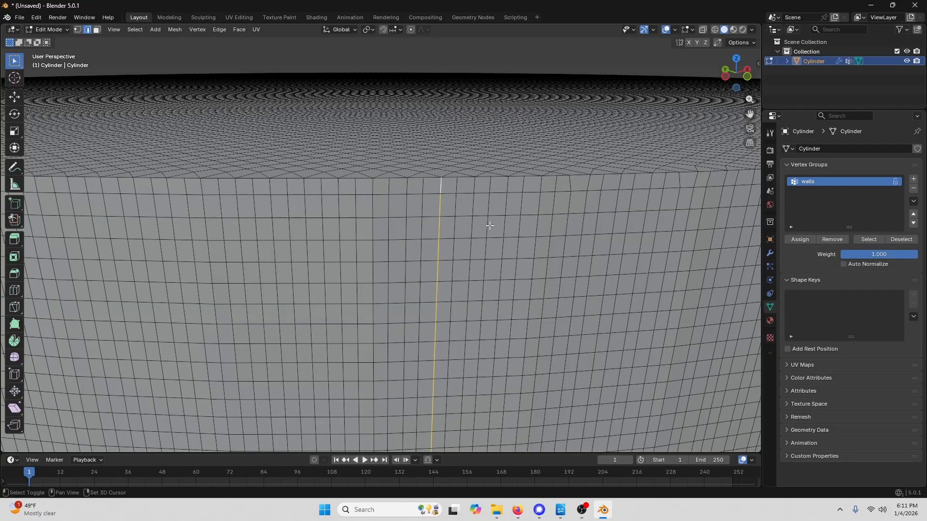
- Create a new vertex group named seam and assign the selected edge path to it
middle_click_drag(441, 187, 475, 286, "ctrl")
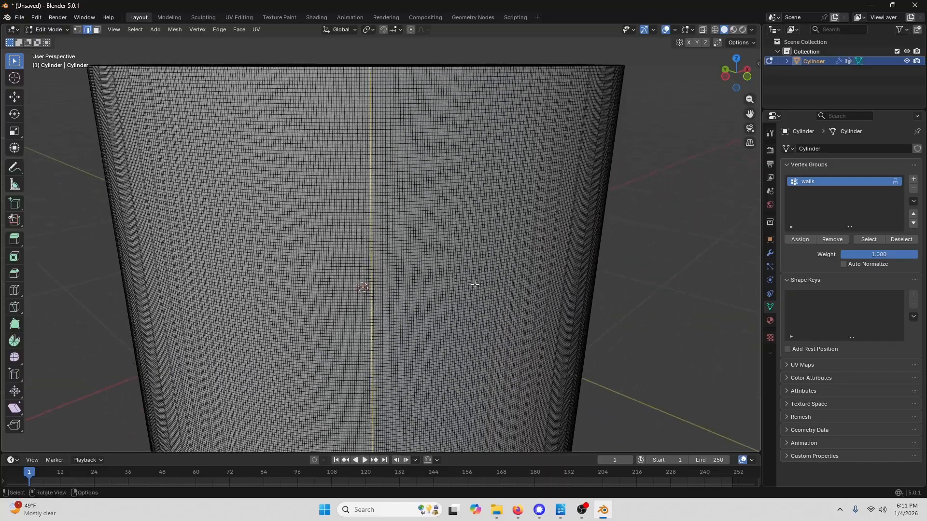
scroll(468, 277, "down", 2)
middle_click_drag(443, 347, 441, 285, "shift")
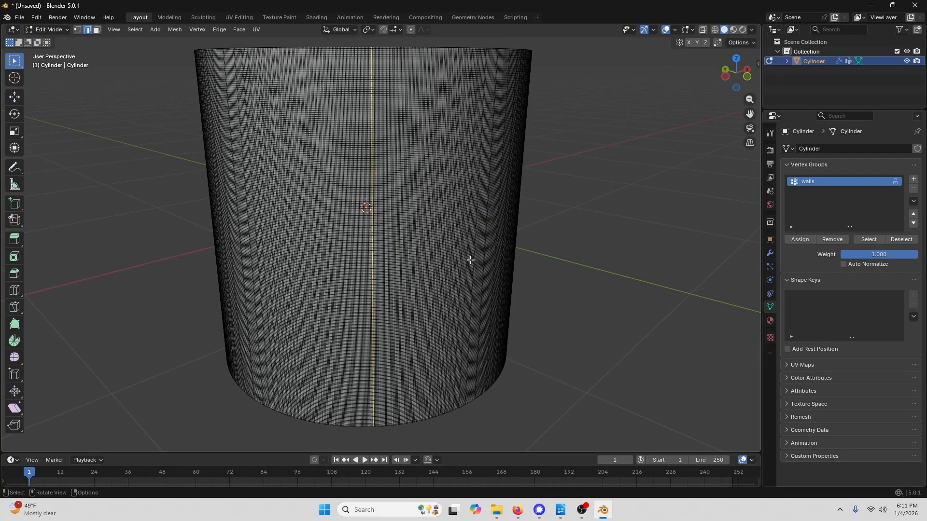
left_click(914, 180)
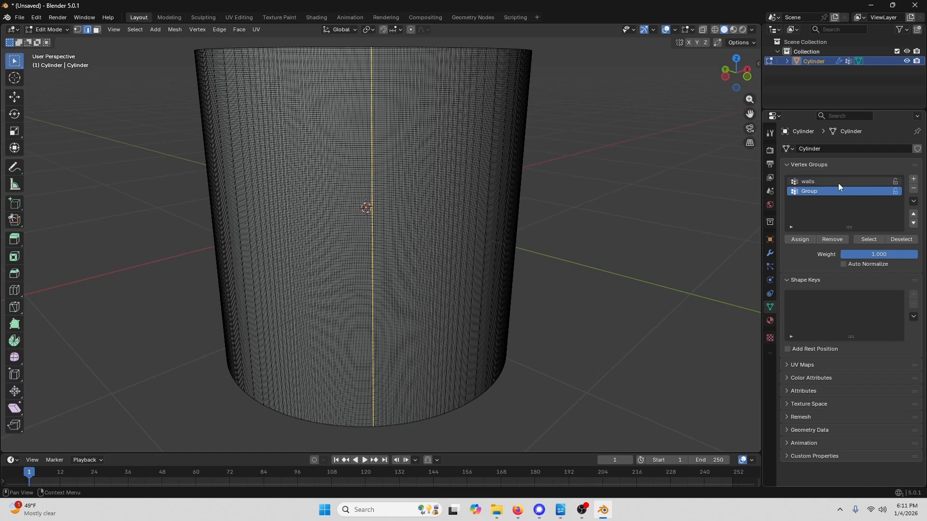
double_click(814, 192)
type("seam")
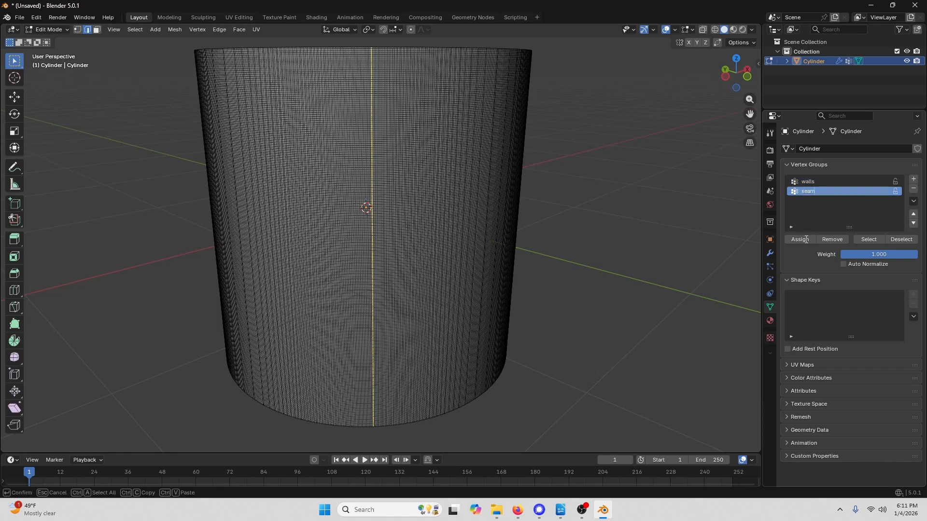
left_click(803, 240)
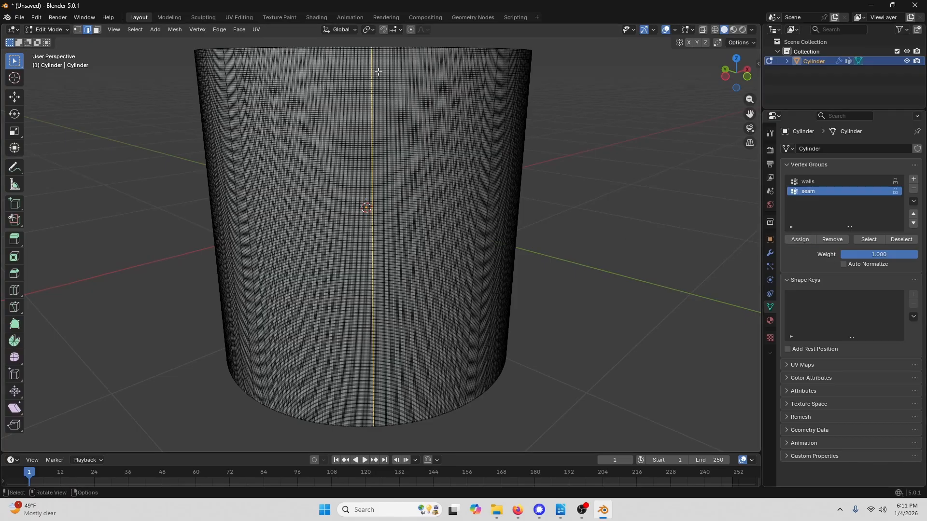
- Switch to the UV Editing workspace
middle_click_drag(378, 72, 480, 216)
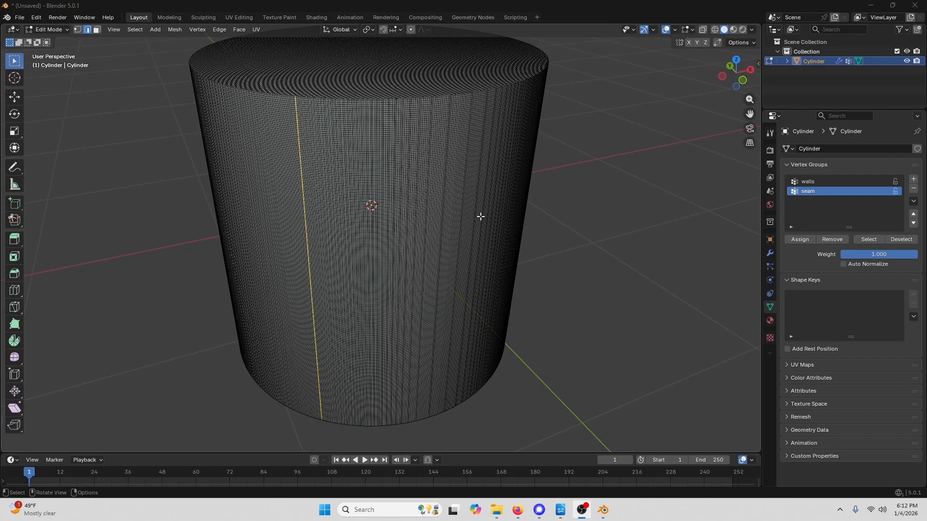
middle_click_drag(482, 163, 463, 184, "shift")
scroll(498, 173, "down", 1)
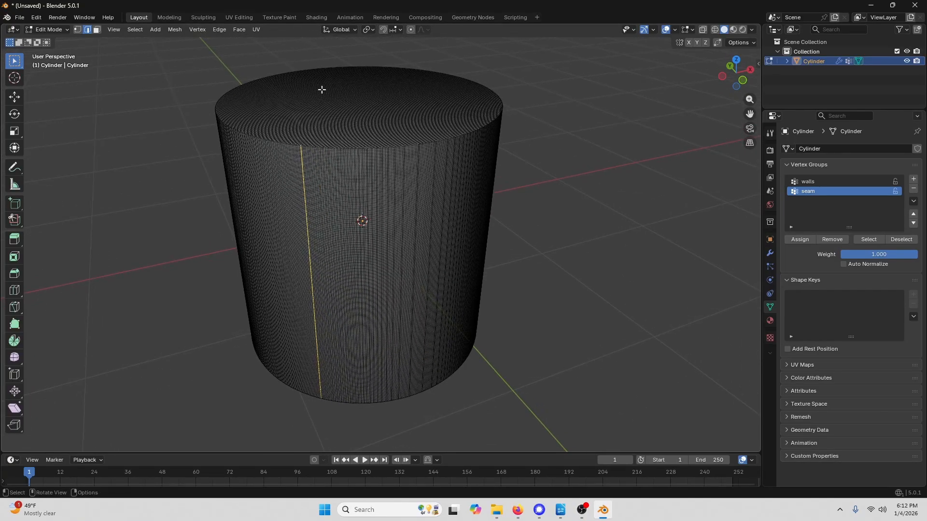
left_click(239, 16)
- Select the walls vertex group's vertices and unwrap them with Unwrap Conformal
scroll(577, 254, "up", 8)
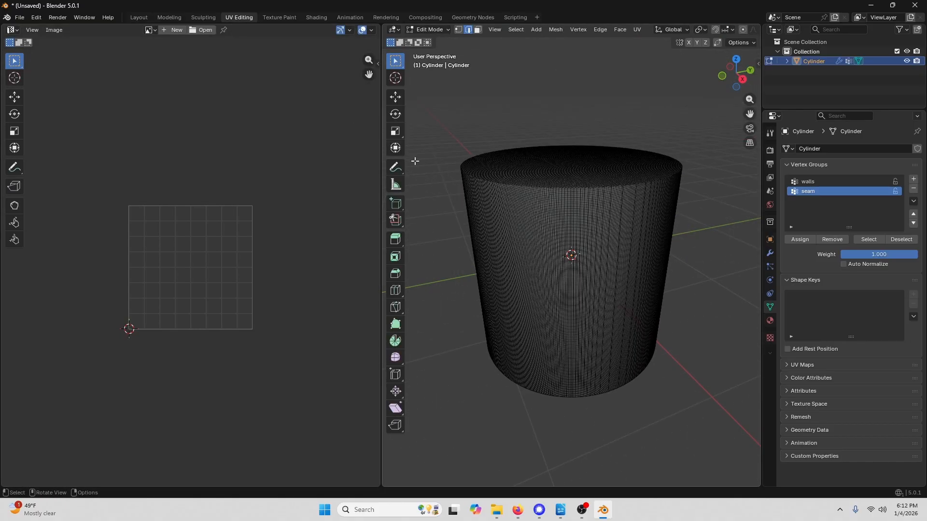
left_click(814, 181)
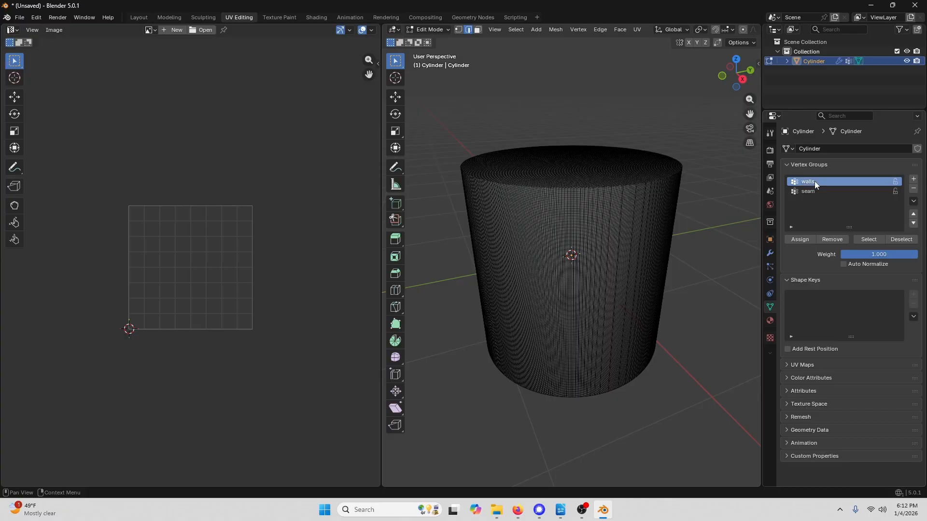
left_click(874, 239)
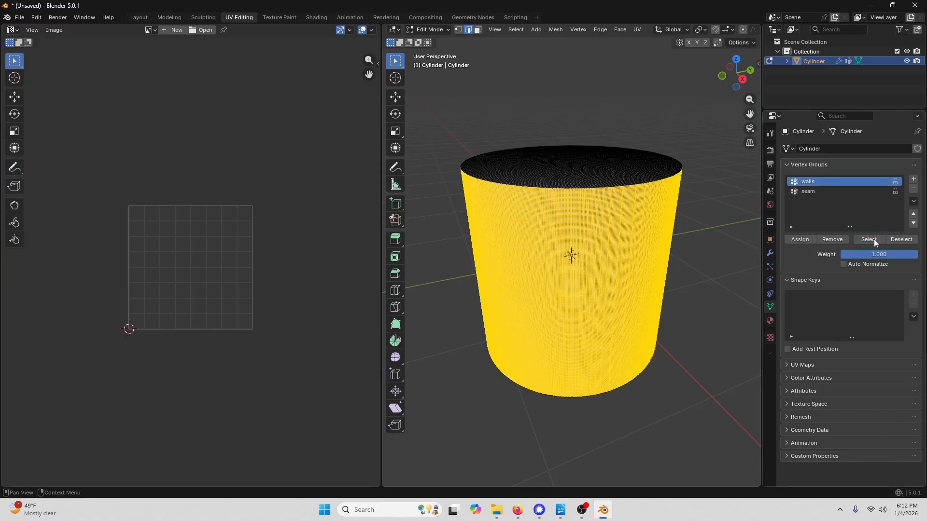
middle_click_drag(546, 243, 564, 243)
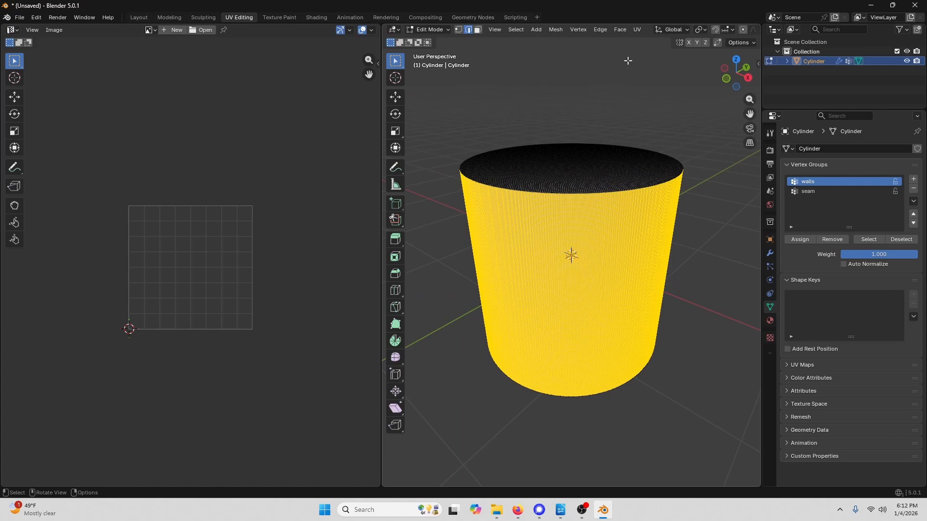
left_click(638, 29)
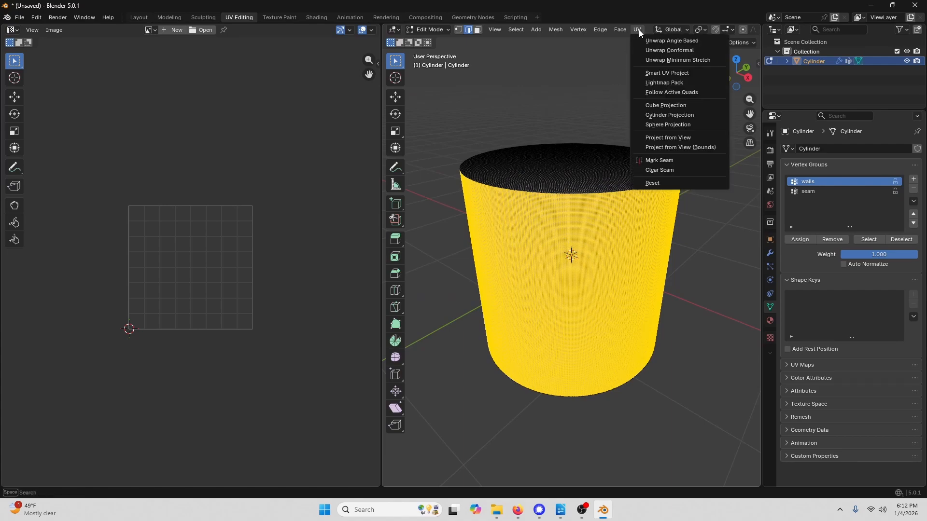
left_click(659, 50)
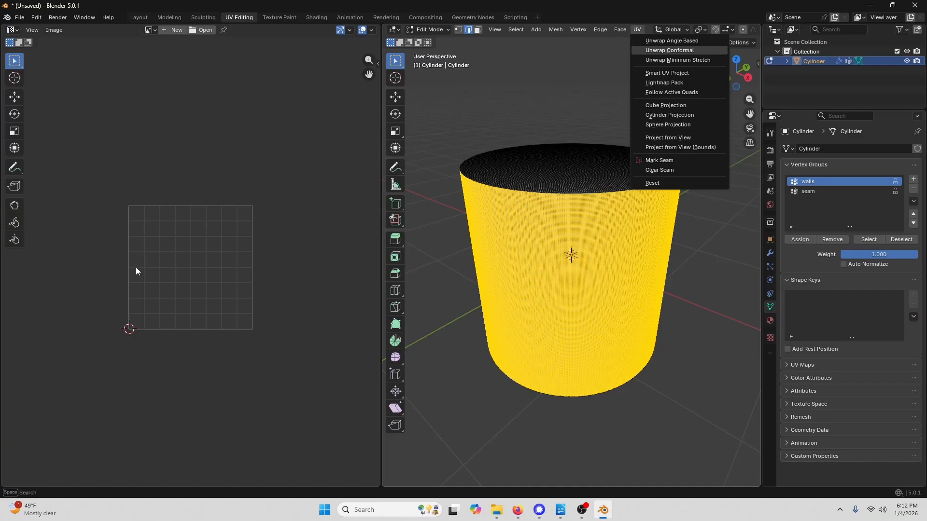
- Display the brick_wall_10_disp_4k.png image behind the UVs in the UV editor
left_click(269, 31)
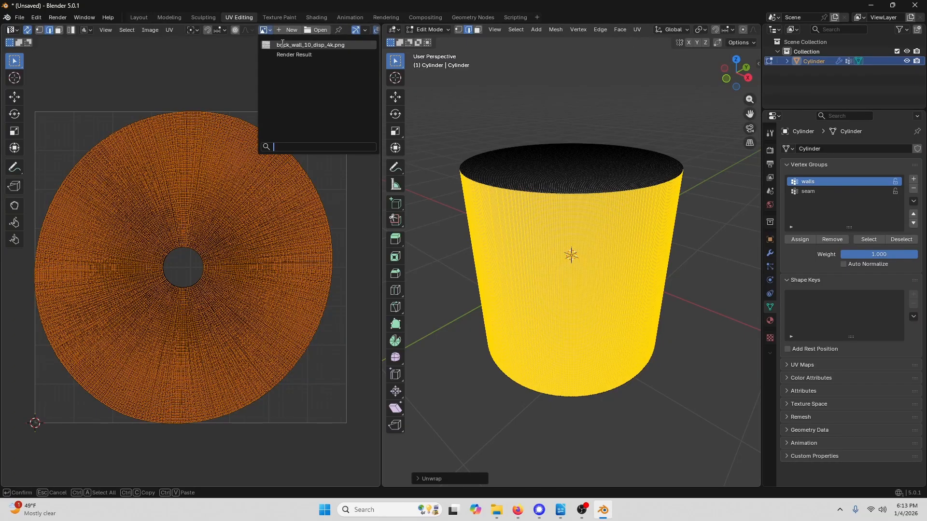
left_click(283, 45)
scroll(227, 170, "down", 11)
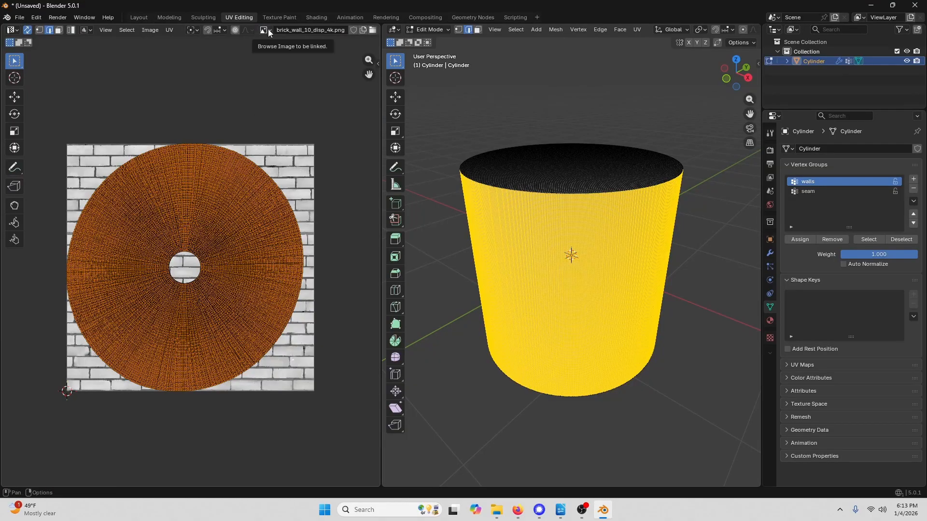
middle_click_drag(244, 219, 260, 244)
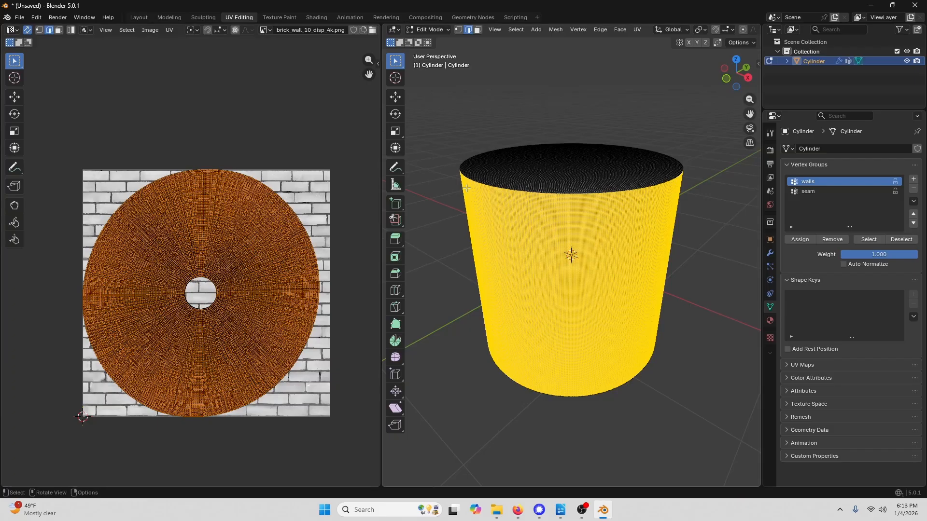
- Deselect everything and select only the seam vertex group's edges
left_click(641, 99)
middle_click_drag(631, 225, 592, 240)
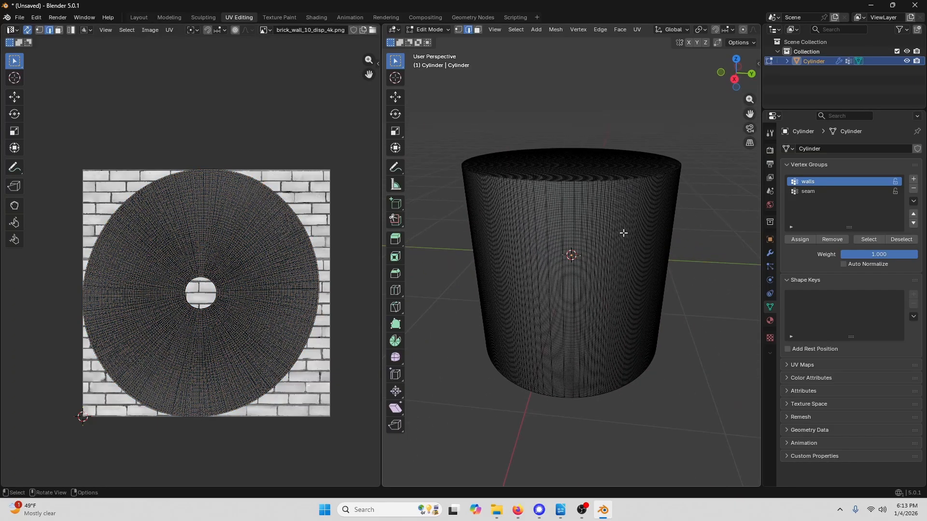
left_click(813, 191)
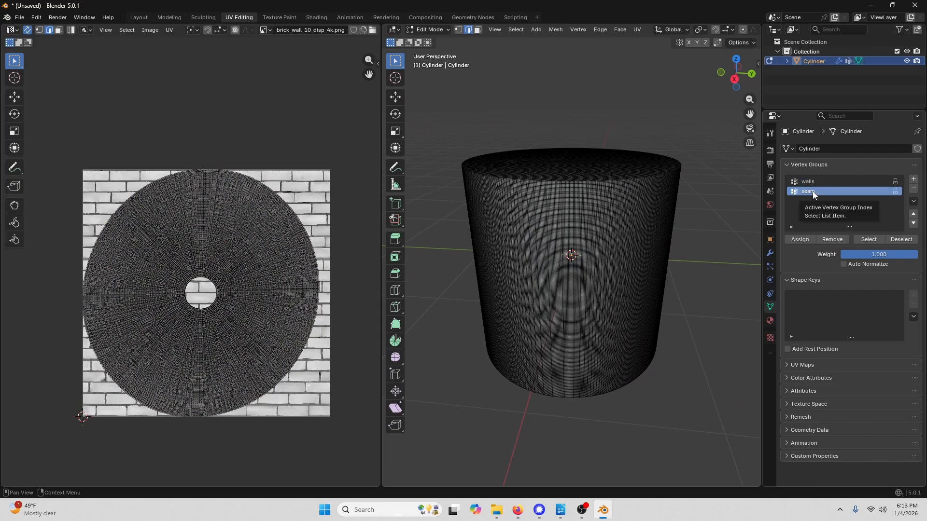
left_click(871, 238)
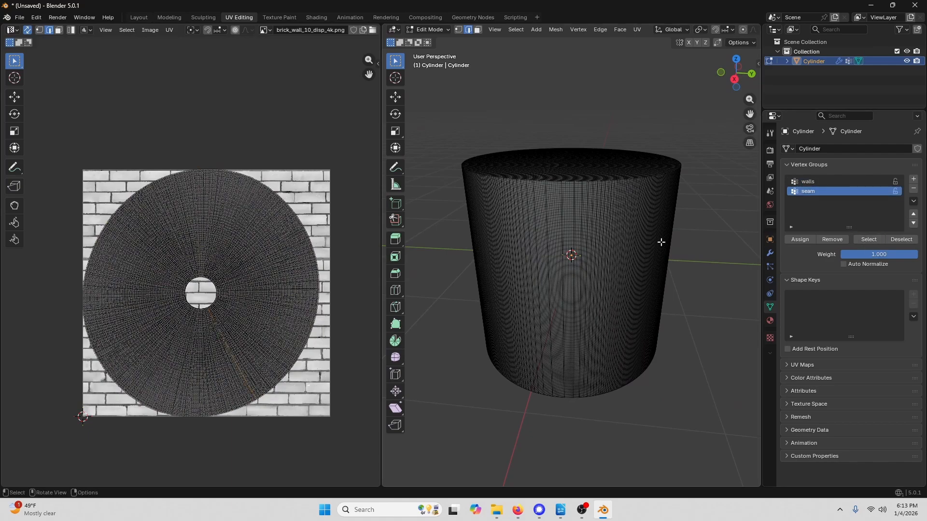
- Mark the selected seam edges as a UV seam
middle_click_drag(484, 240, 659, 236)
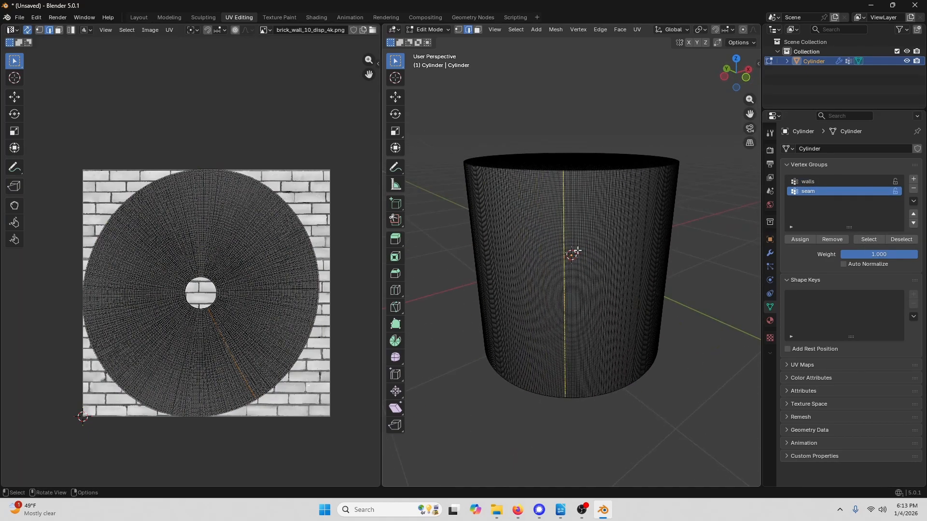
middle_click_drag(559, 250, 554, 260)
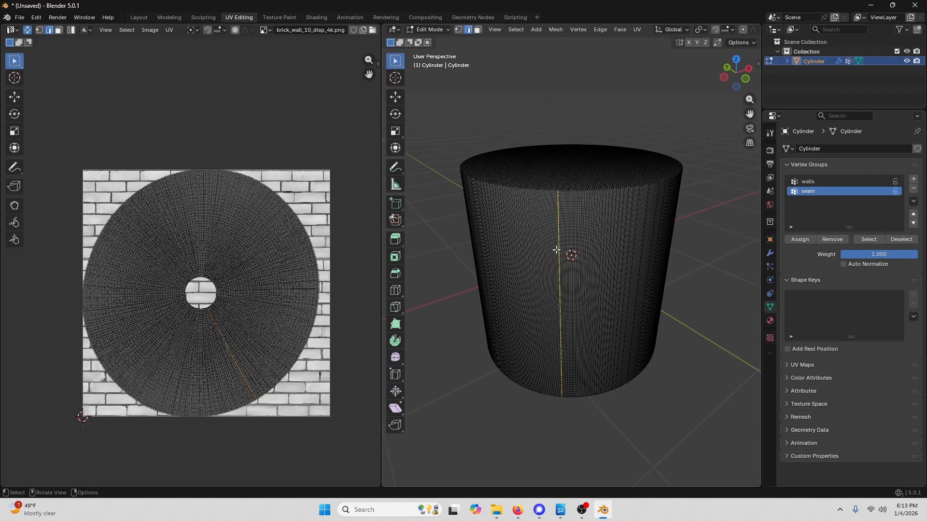
left_click(640, 31)
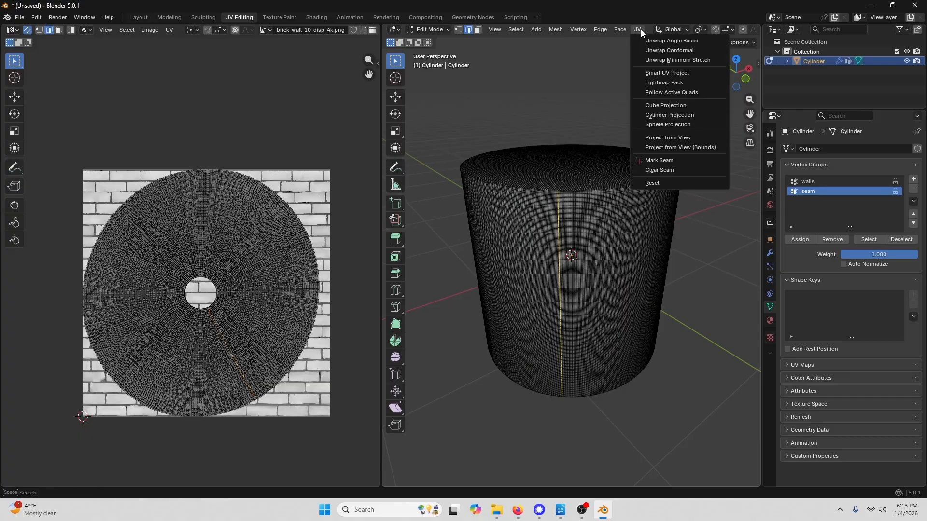
left_click(659, 160)
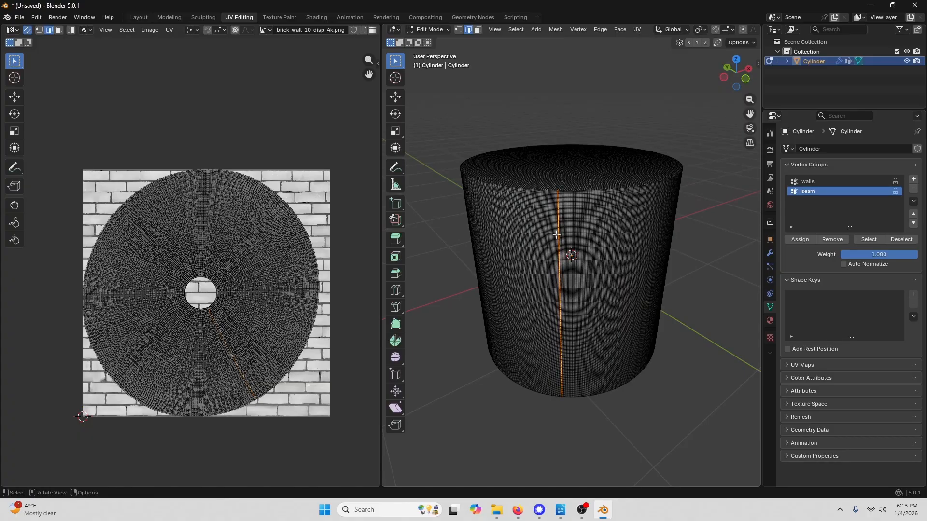
- Deselect everything, select the walls vertex group's vertices and unwrap them again with Unwrap Conformal
scroll(557, 235, "up", 5)
middle_click_drag(533, 122, 595, 57)
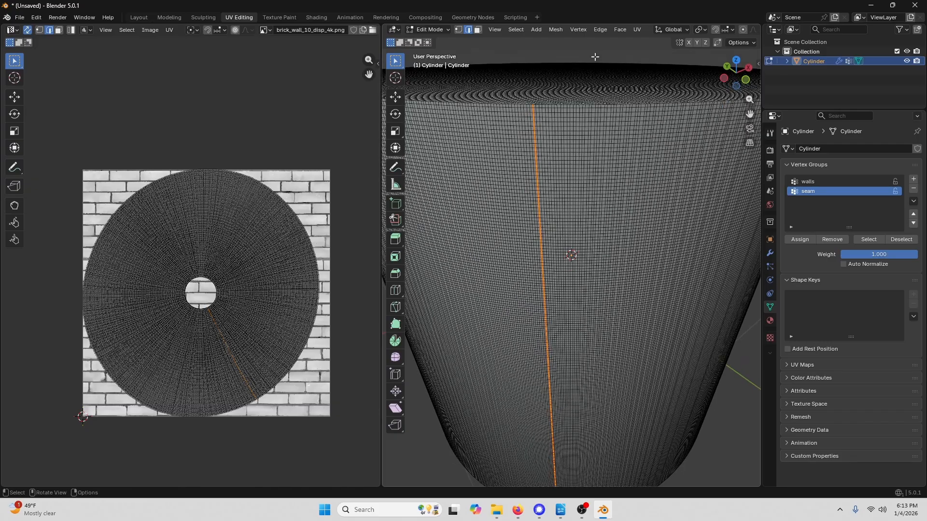
left_click(604, 49)
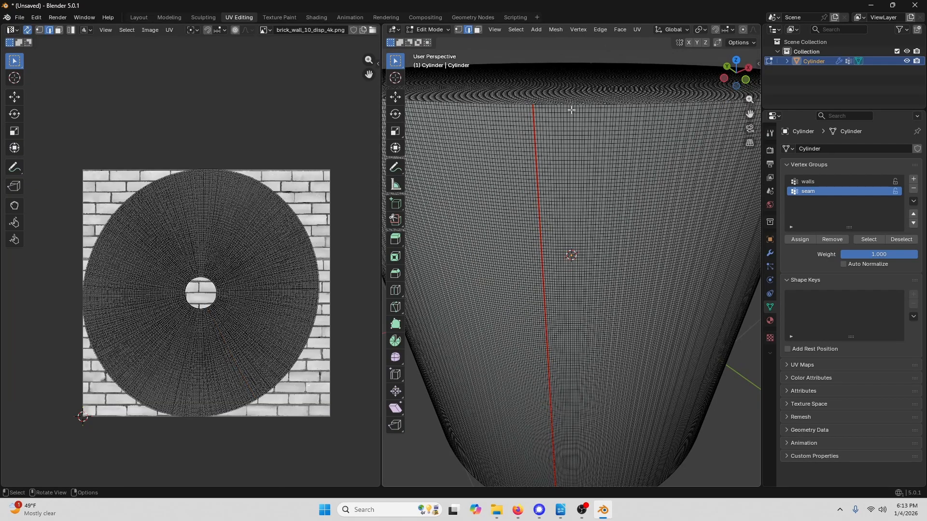
scroll(548, 236, "down", 2)
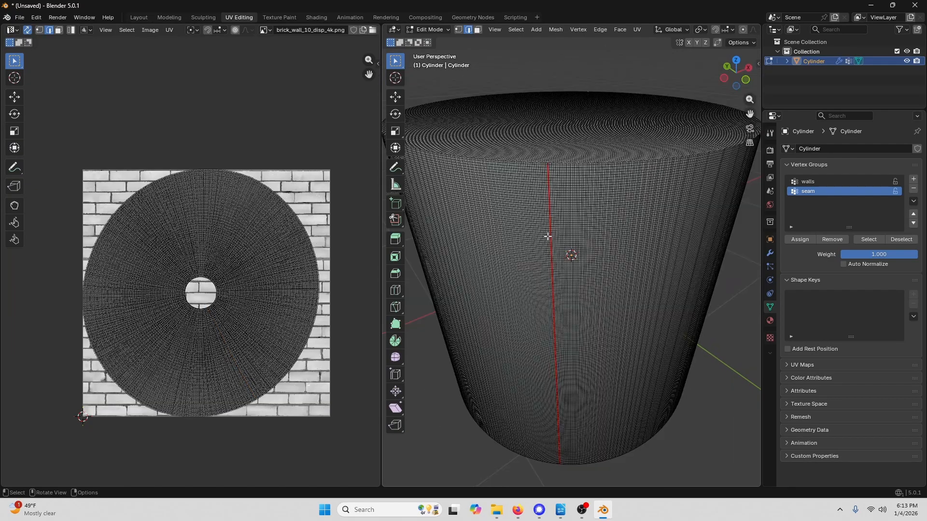
scroll(548, 236, "down", 2)
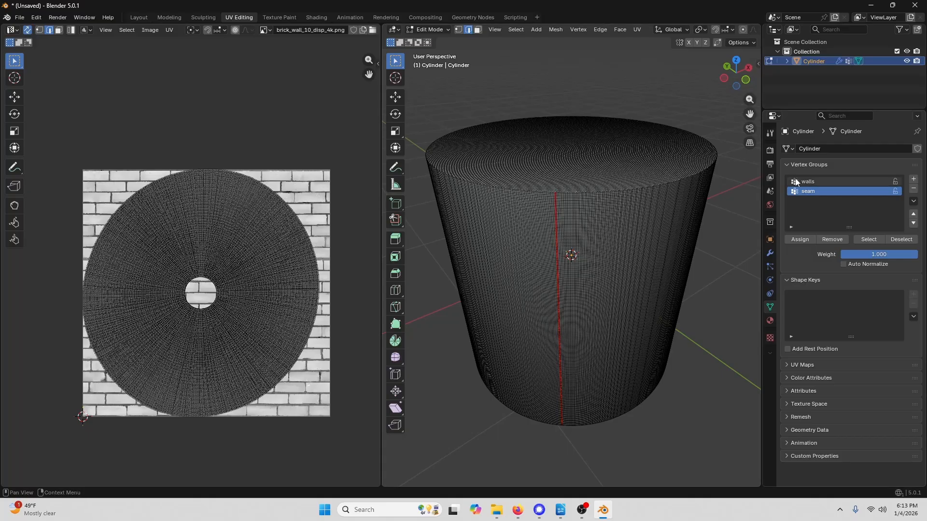
left_click(812, 180)
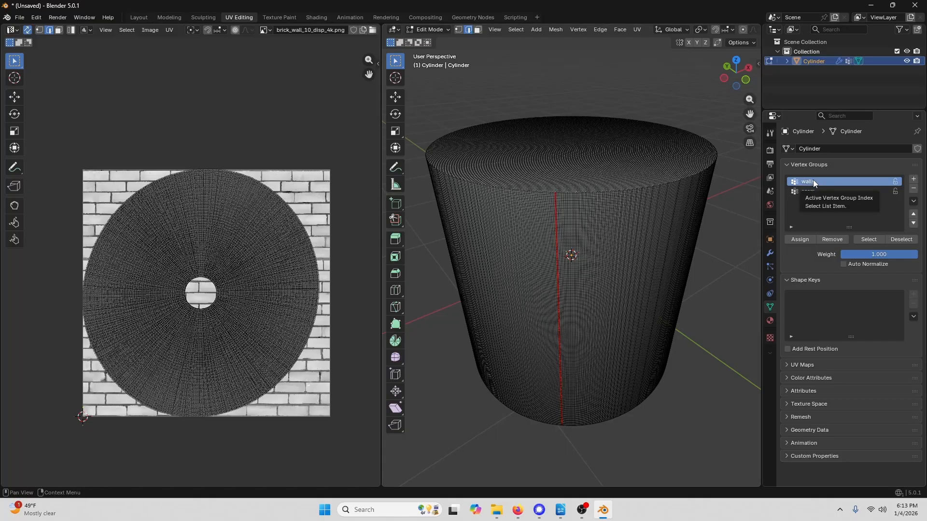
left_click(868, 239)
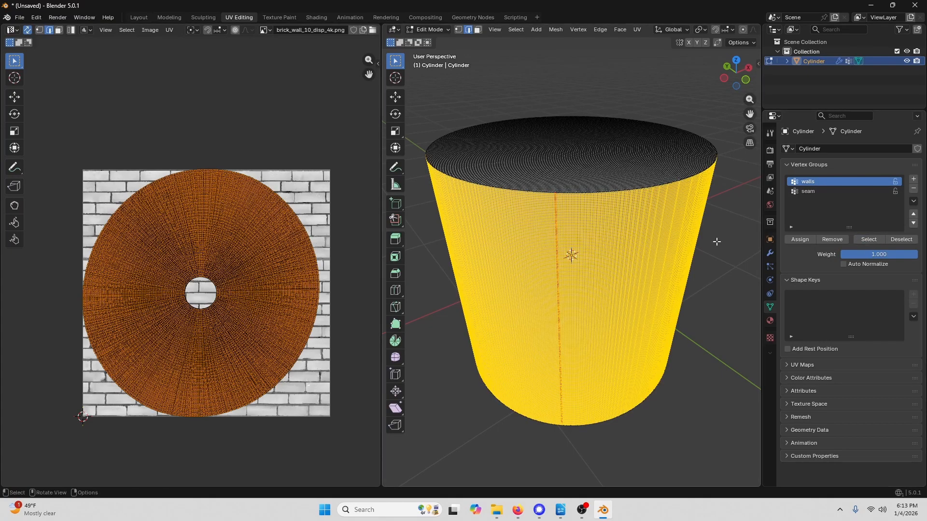
left_click(636, 30)
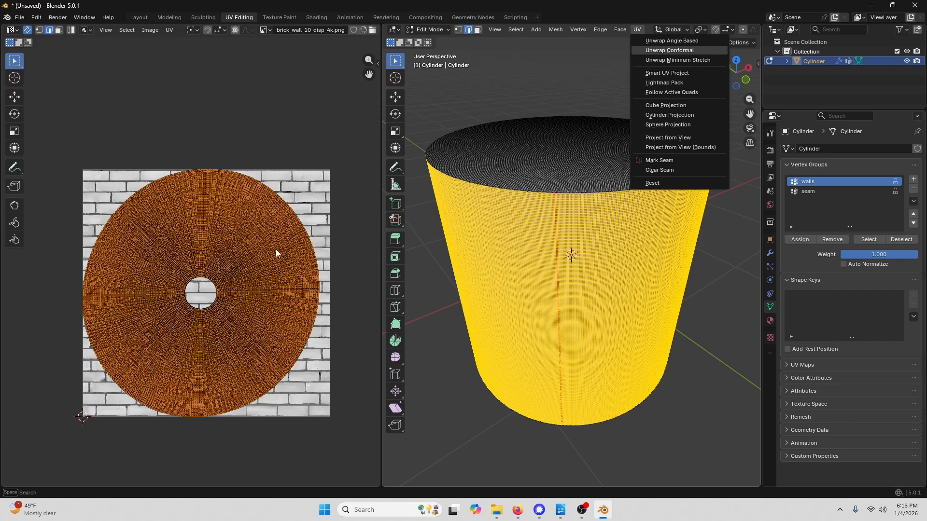
key("Return")
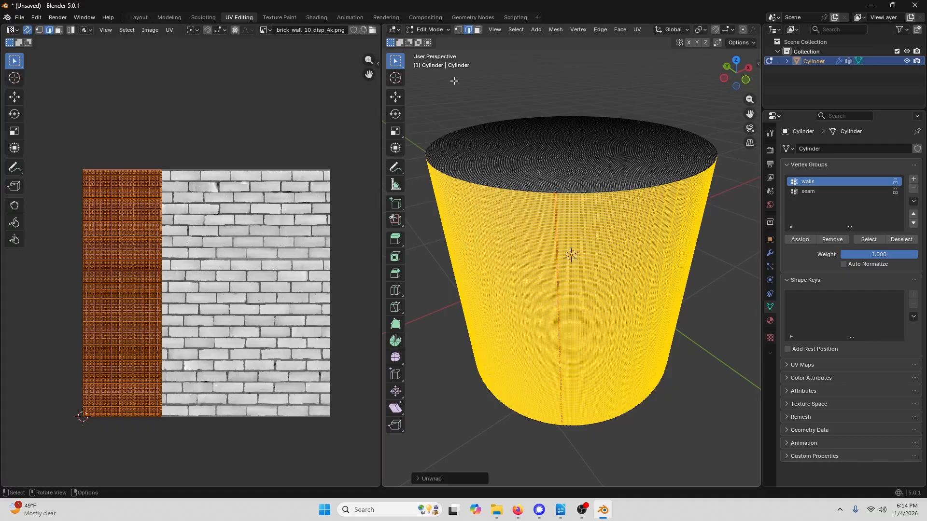
- Switch to Object Mode and set the Displace modifier's texture coordinates to UV
left_click(443, 28)
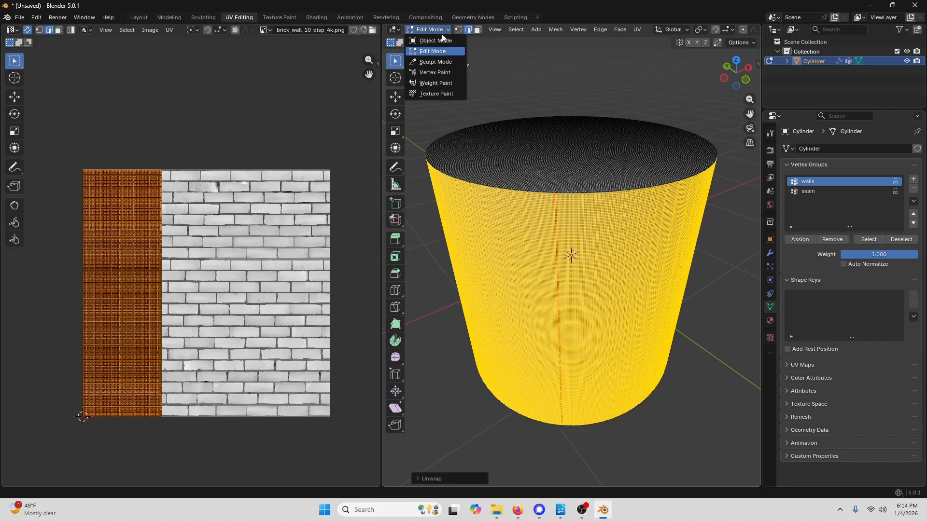
left_click(443, 41)
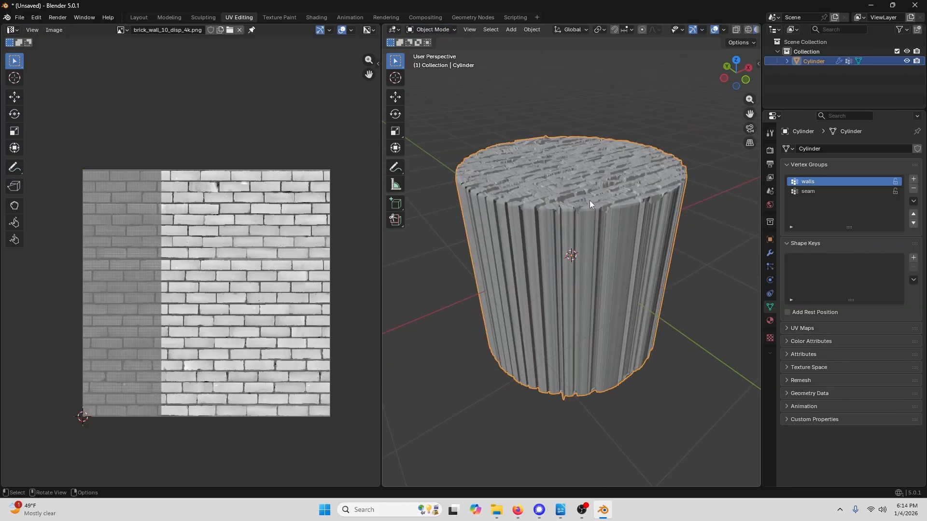
left_click(771, 253)
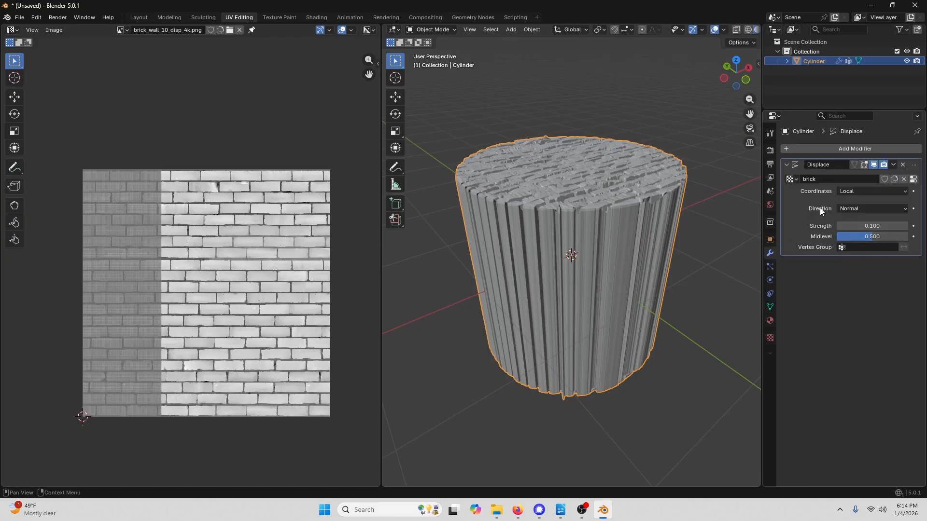
left_click(869, 192)
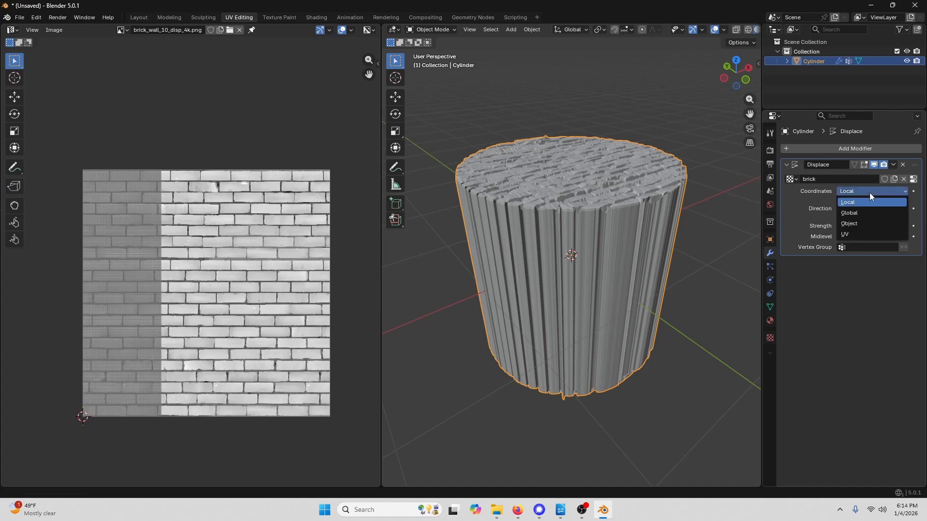
left_click(847, 235)
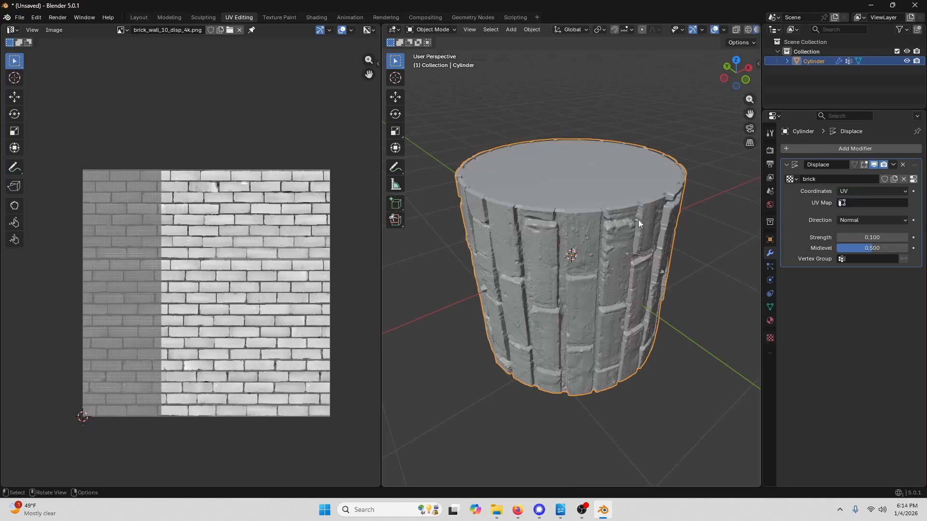
- Limit the Displace modifier to the walls vertex group
middle_click_drag(638, 219, 612, 209)
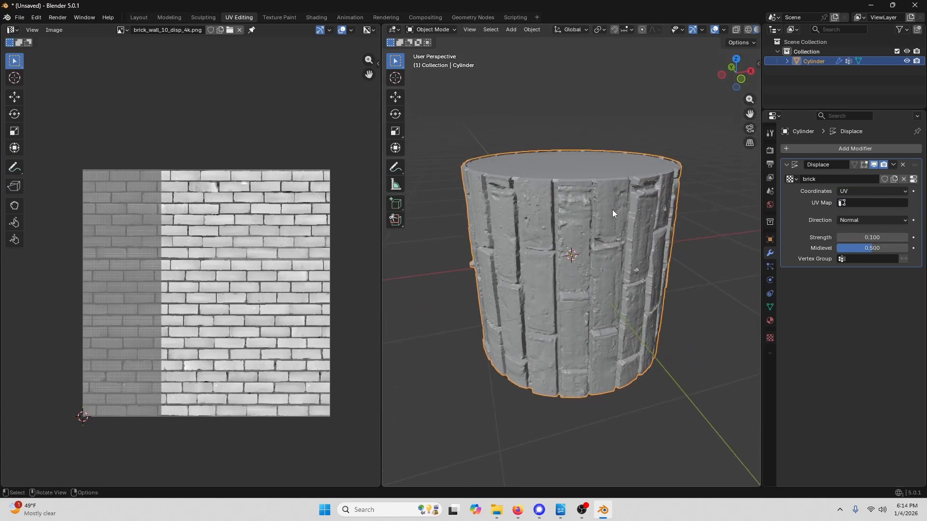
scroll(622, 204, "up", 2)
mouse_move(604, 267)
middle_mouse_down()
mouse_move(506, 214)
mouse_move(485, 213)
mouse_move(597, 208)
mouse_move(581, 226)
mouse_move(543, 211)
mouse_move(651, 251)
mouse_move(574, 235)
mouse_move(612, 269)
mouse_move(633, 262)
mouse_move(655, 251)
mouse_move(630, 245)
mouse_move(624, 190)
mouse_move(612, 190)
mouse_move(648, 153)
mouse_move(642, 169)
mouse_move(664, 174)
mouse_move(660, 187)
mouse_move(581, 267)
mouse_move(545, 345)
mouse_move(601, 253)
mouse_move(598, 351)
mouse_move(612, 279)
middle_mouse_up()
scroll(687, 254, "up", 5)
middle_click_drag(686, 250, 632, 205)
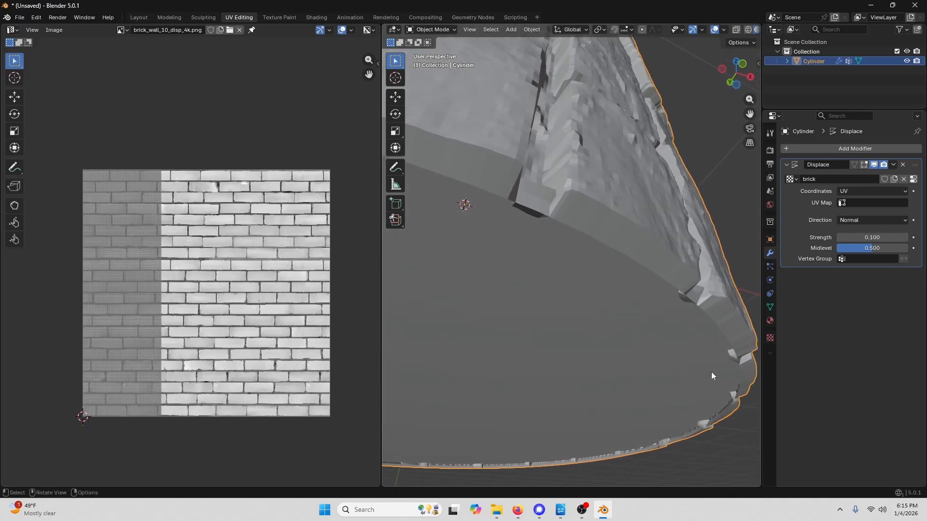
left_click(867, 260)
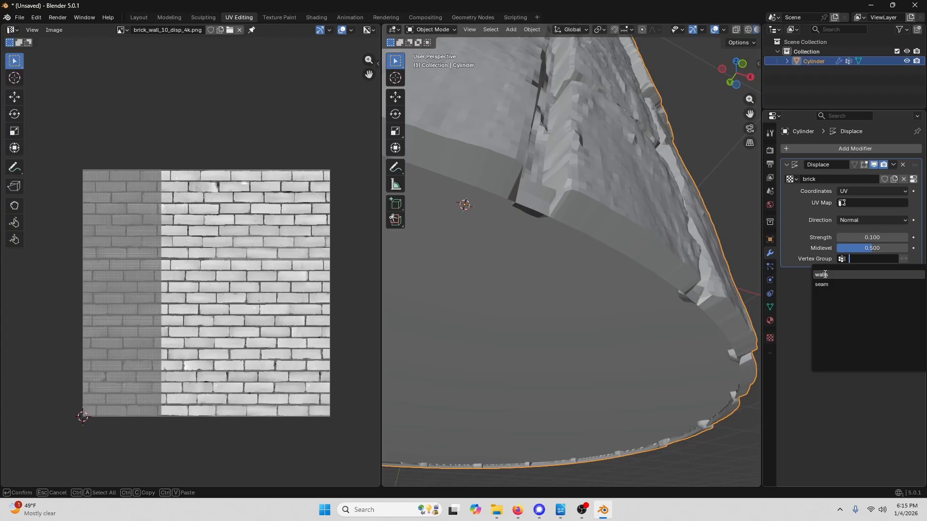
left_click(825, 275)
- Set the Displace modifier's midlevel to about 0.233
middle_click_drag(712, 294, 630, 297)
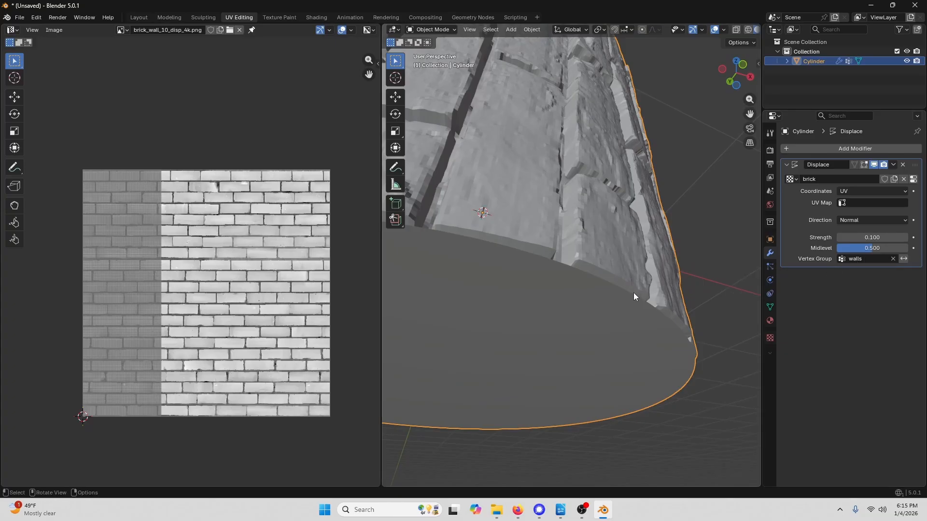
middle_click_drag(604, 160, 677, 123)
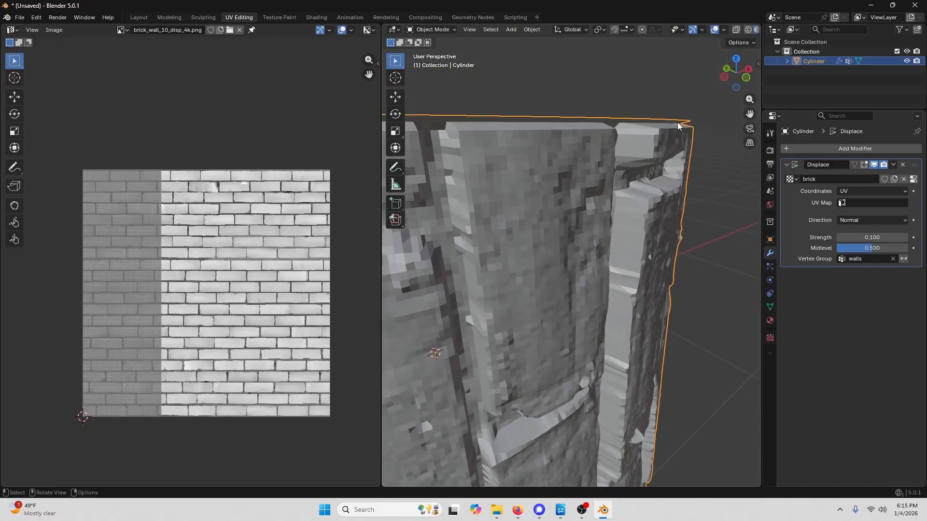
left_click_drag(867, 246, 848, 246)
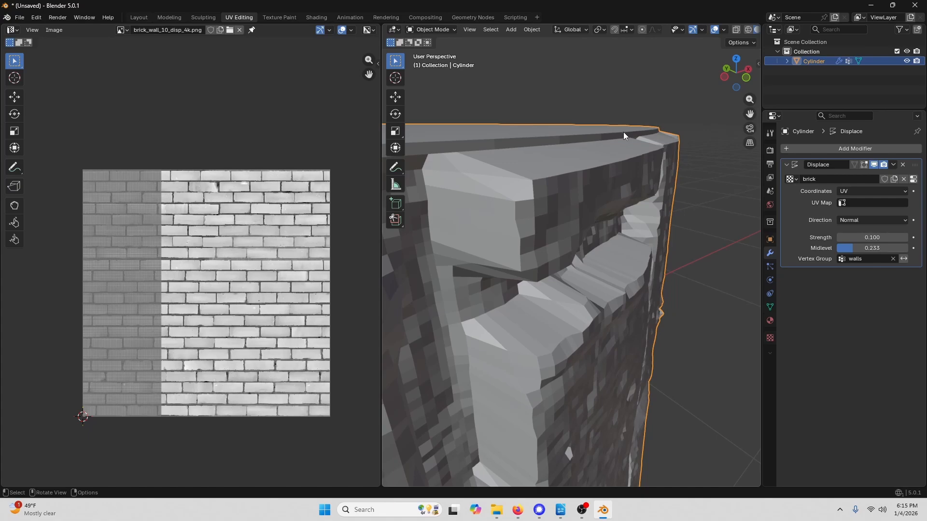
- Set the Displace modifier's strength to 0.05
middle_click_drag(624, 131, 604, 239)
left_click(882, 237)
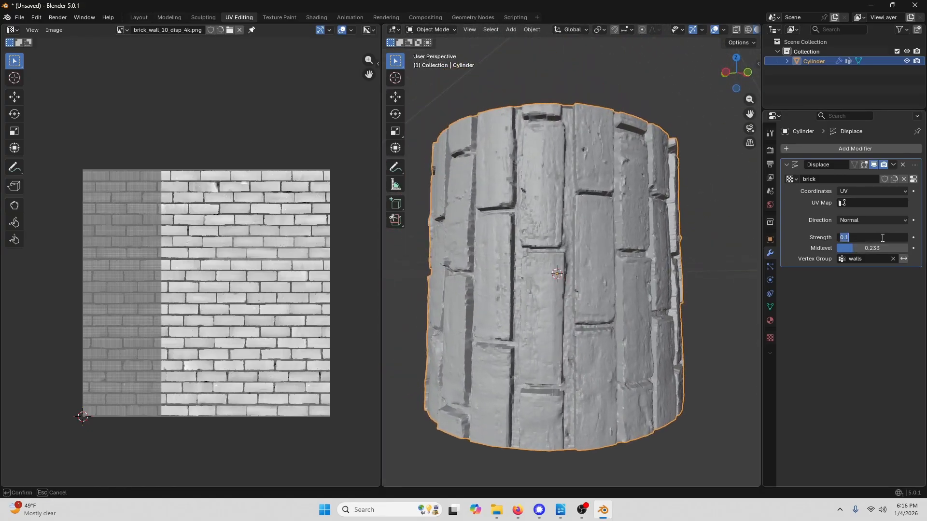
key("BackSpace")
type(".05")
key("Return")
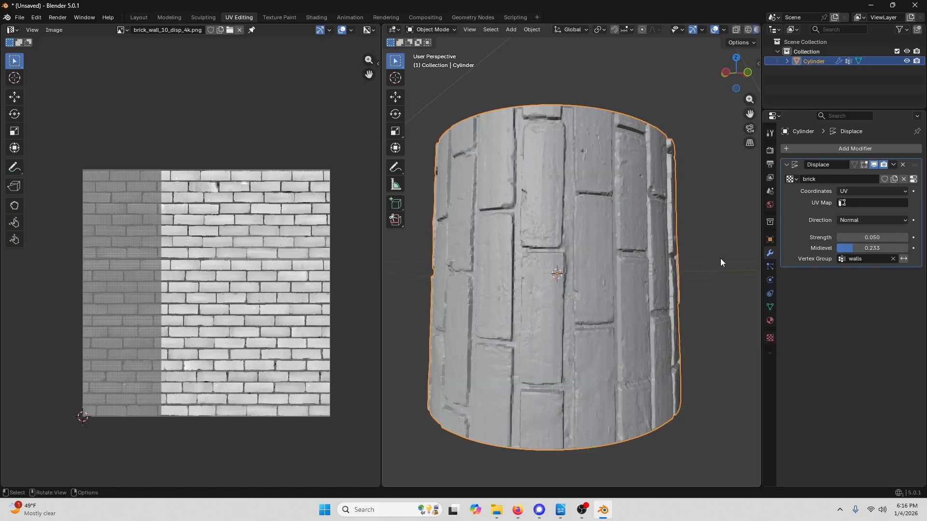
- Return to Edit Mode and select the walls UV island using island selection mode
middle_click_drag(720, 262, 576, 217)
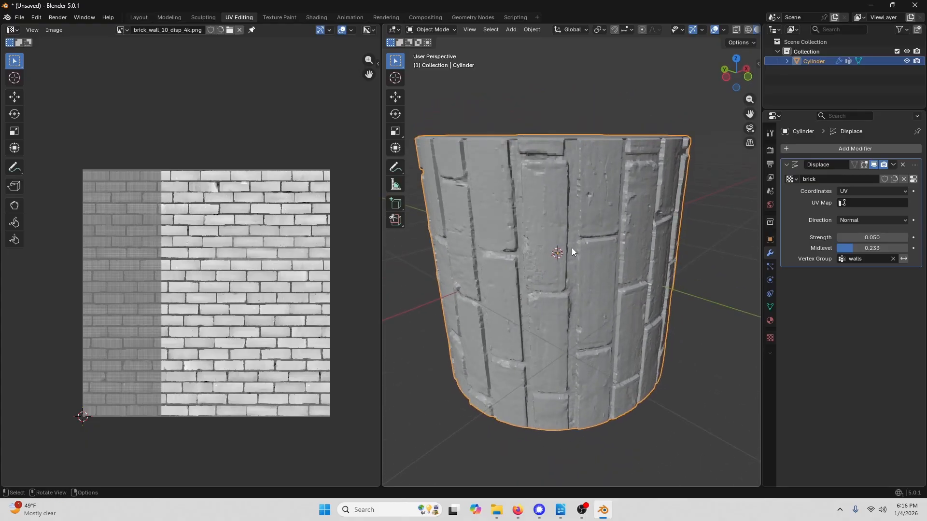
scroll(579, 253, "down", 1)
scroll(569, 230, "up", 1)
middle_click_drag(596, 214, 523, 224)
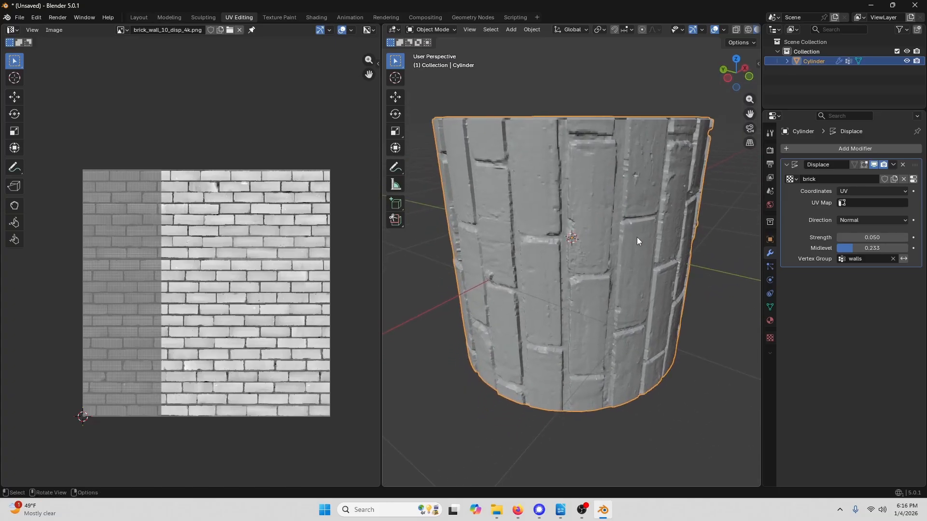
left_click(445, 28)
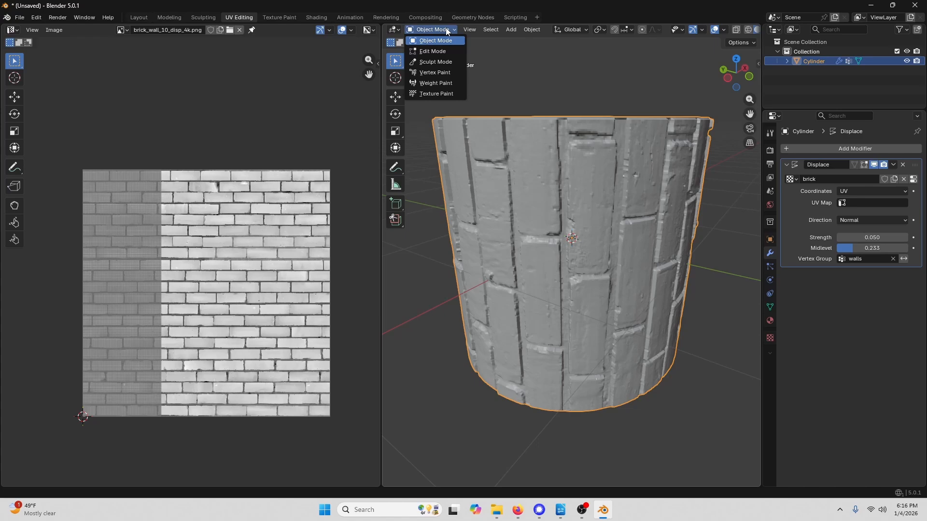
left_click(436, 51)
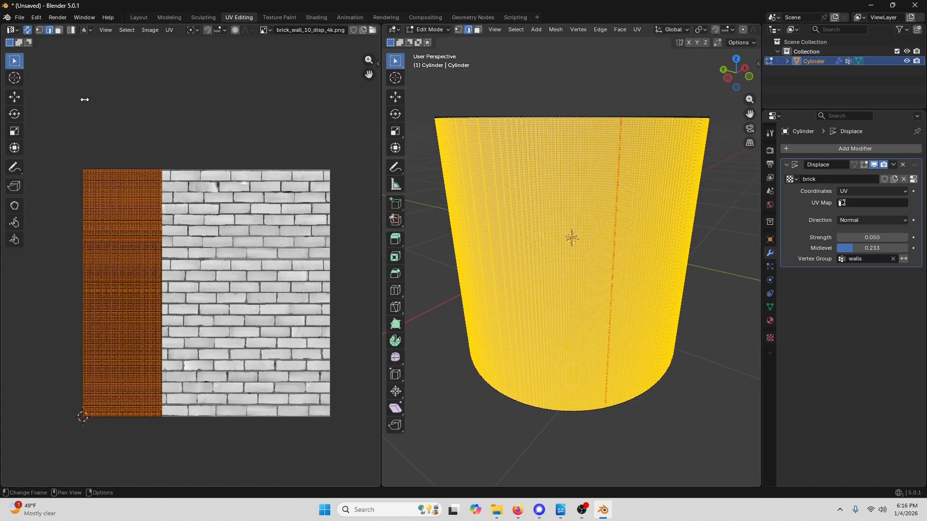
left_click(154, 86)
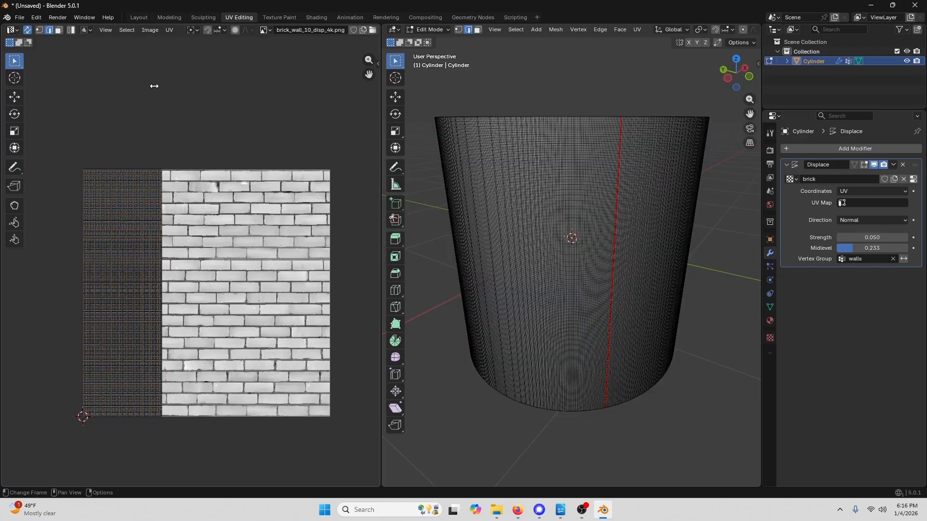
left_click(72, 31)
left_click(120, 235)
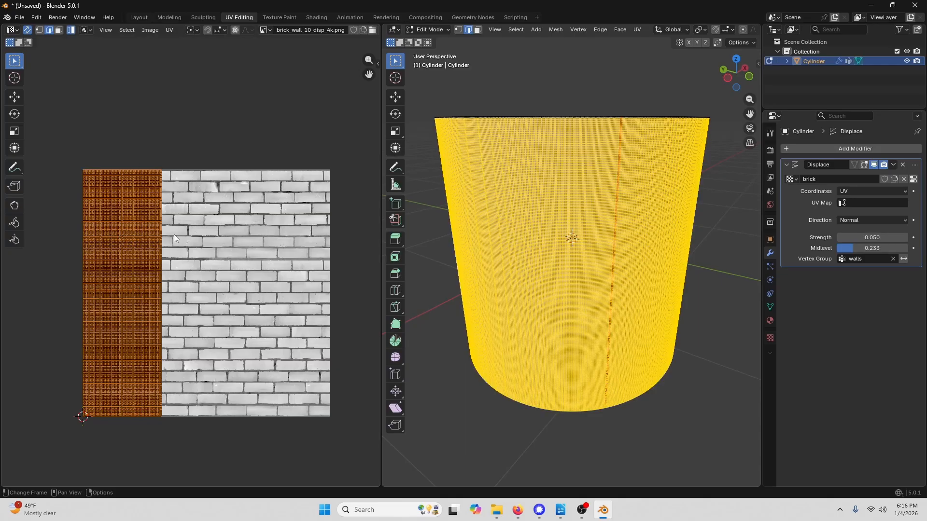
- Rotate the selected walls UV island by 90 degrees
left_click(168, 30)
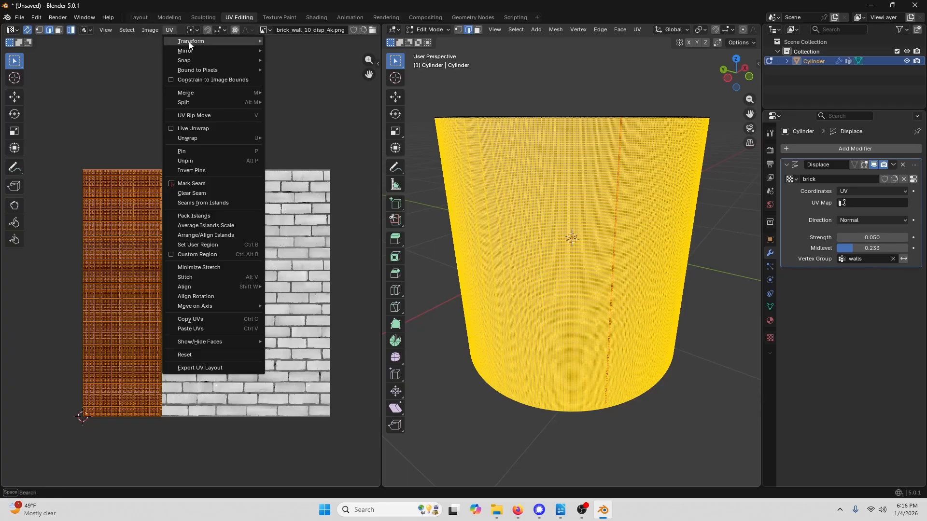
mouse_move(190, 42)
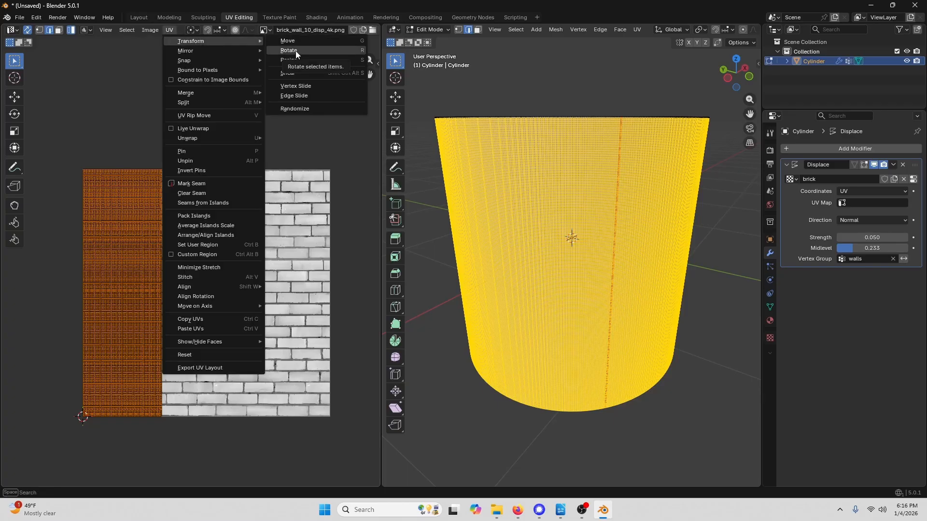
left_click(329, 51)
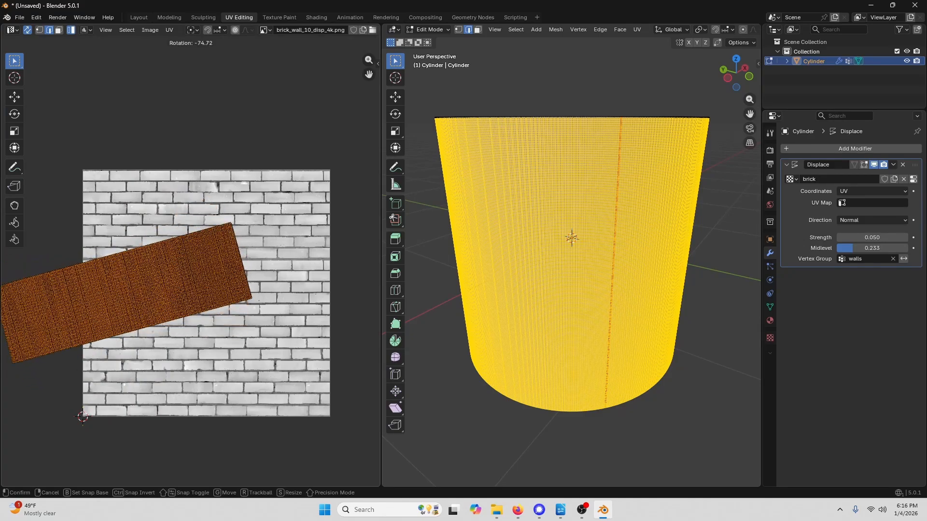
left_click(18, 378)
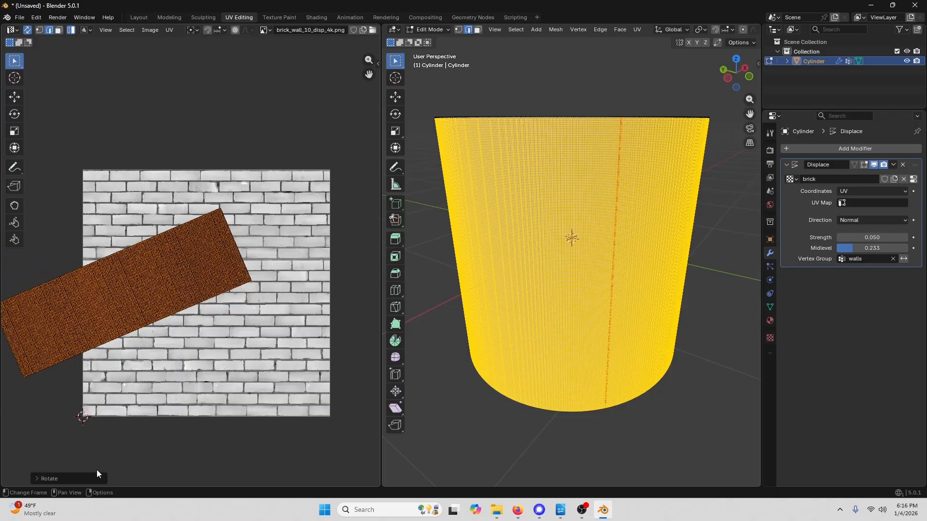
left_click(34, 478)
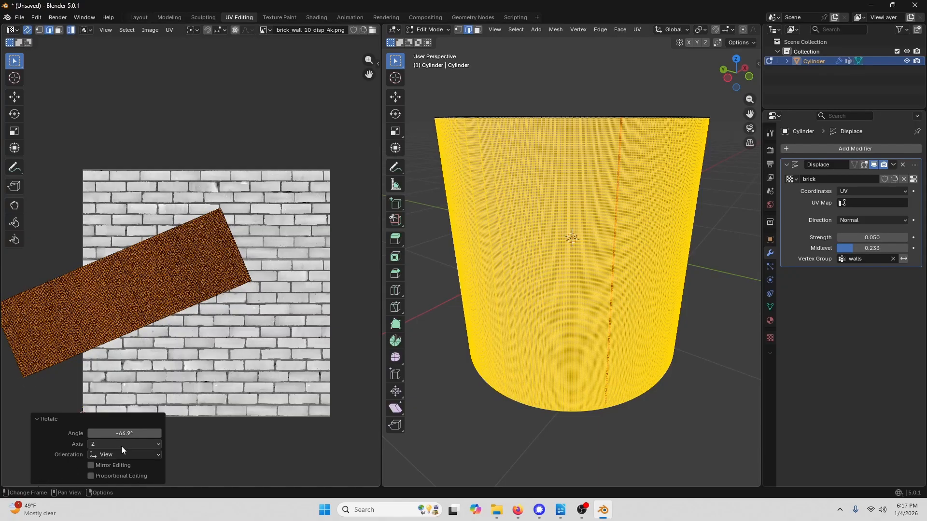
left_click(127, 434)
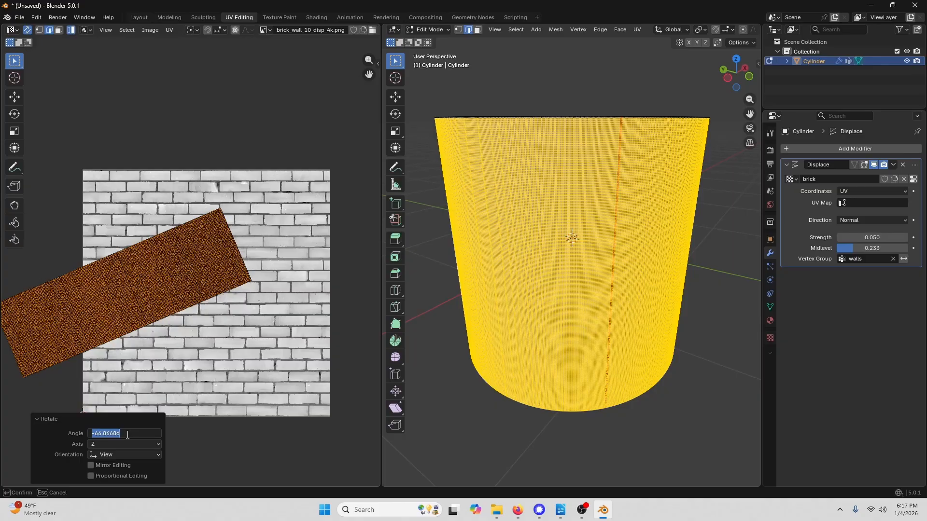
type("90")
key("Return")
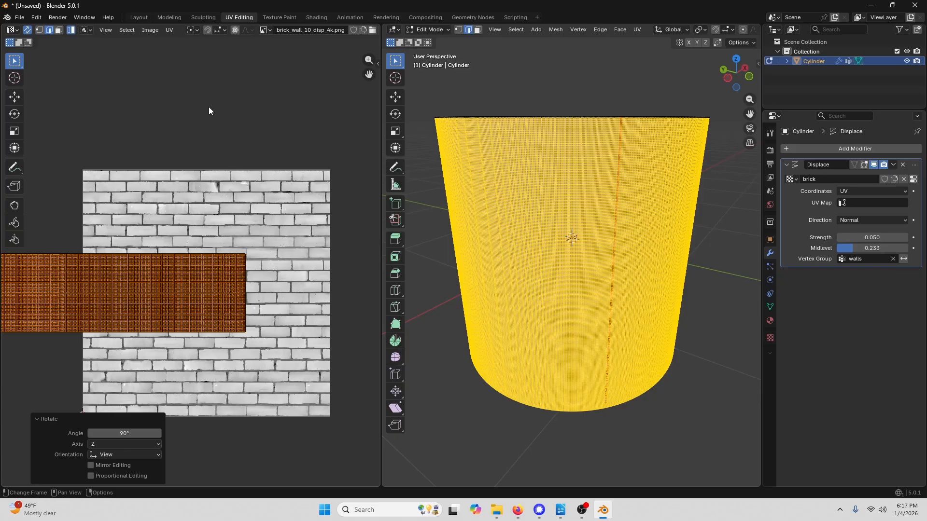
- Move the walls UV island horizontally about 0.34 so it sits over the brick texture
left_click(169, 28)
mouse_move(177, 40)
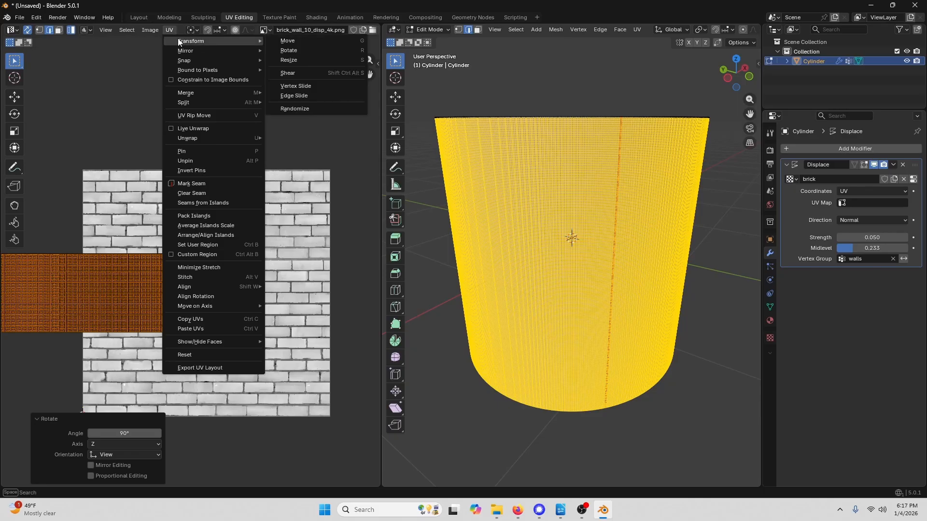
left_click(324, 40)
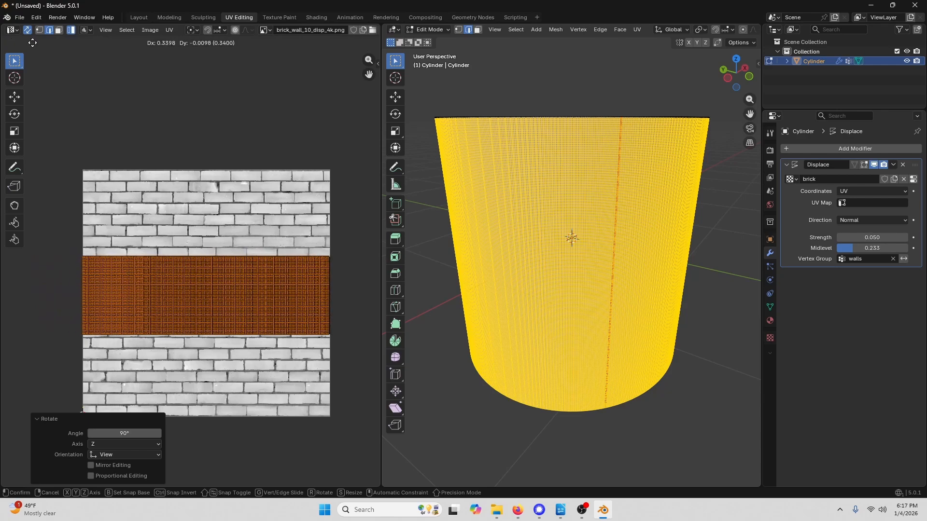
left_click(32, 43)
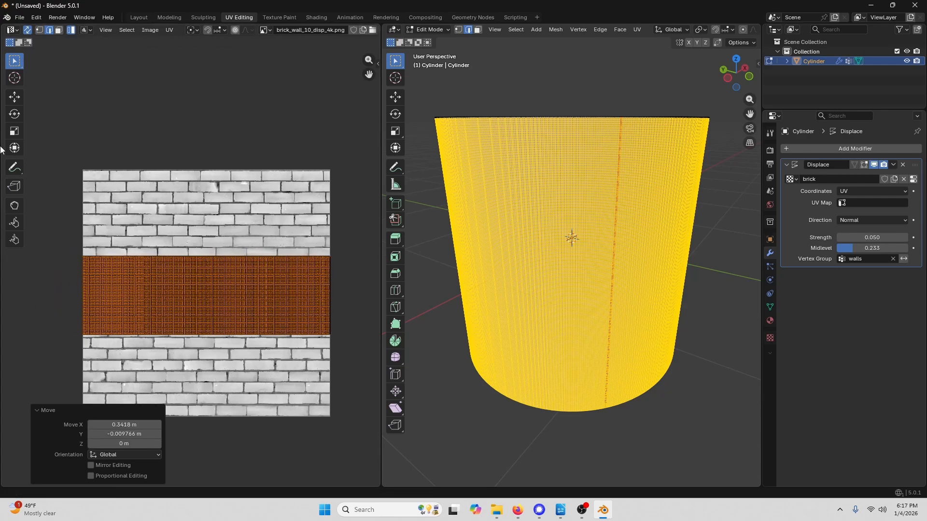
- Switch to Object Mode and orbit to preview the brick displacement on the cup
left_click(444, 30)
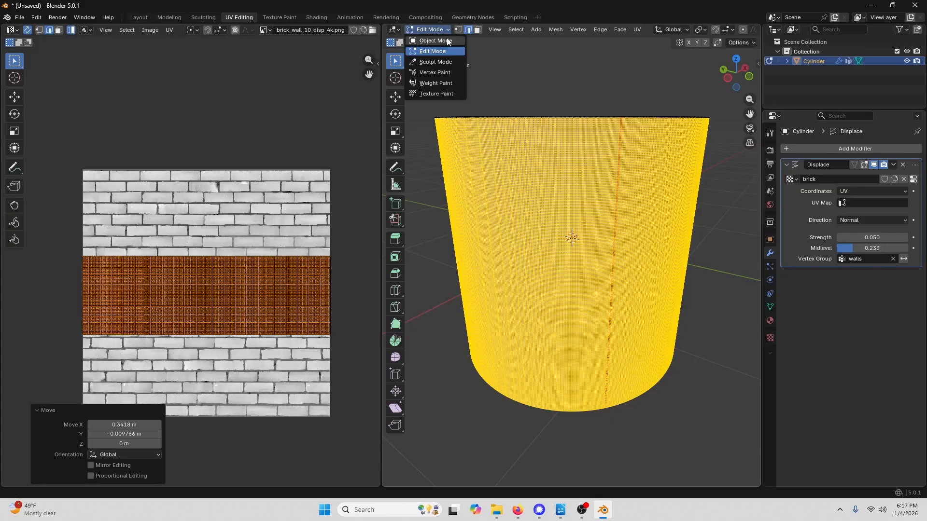
left_click(447, 38)
middle_click_drag(596, 164, 569, 159)
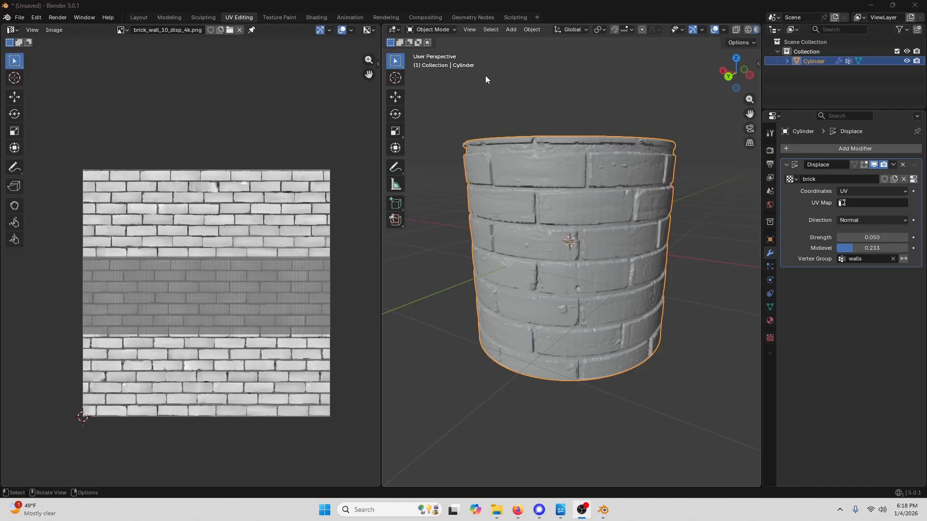
- Return to Edit Mode and scale the walls UV island along Y by about 2.5
left_click(435, 28)
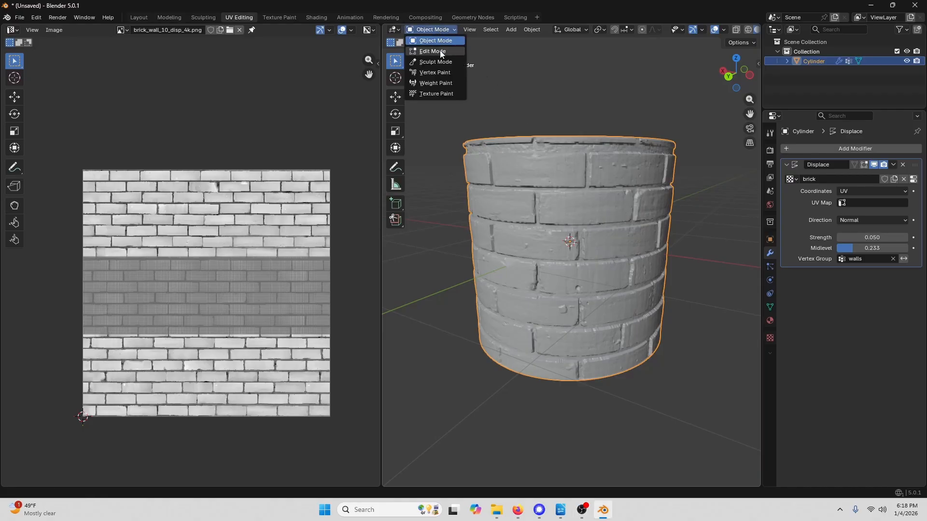
left_click(436, 51)
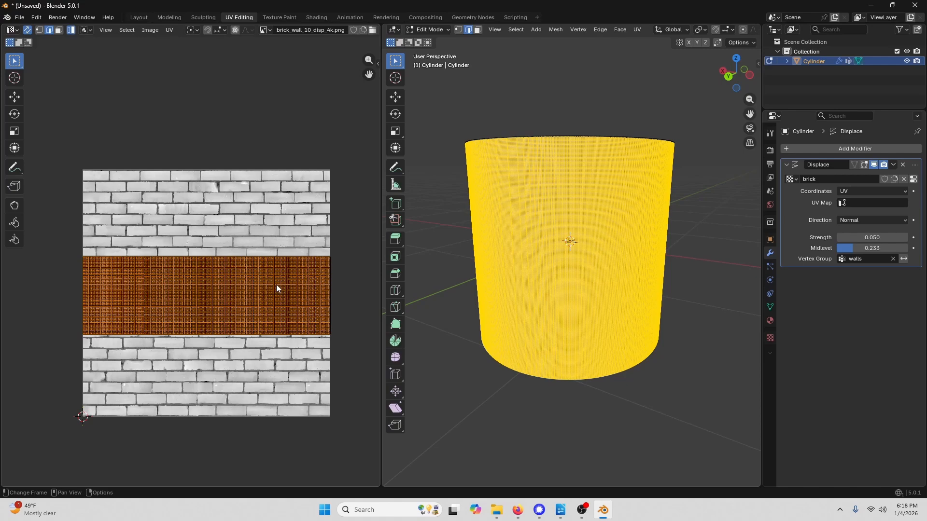
key("s")
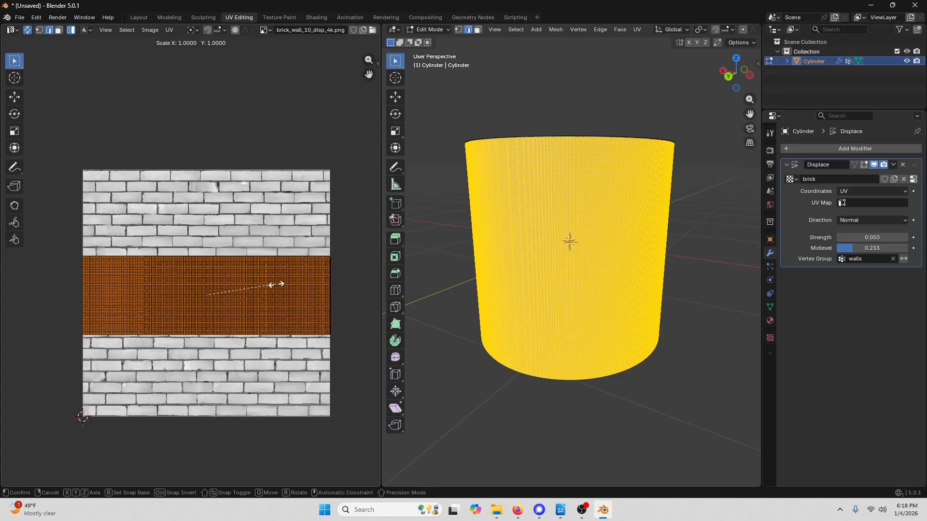
key("y")
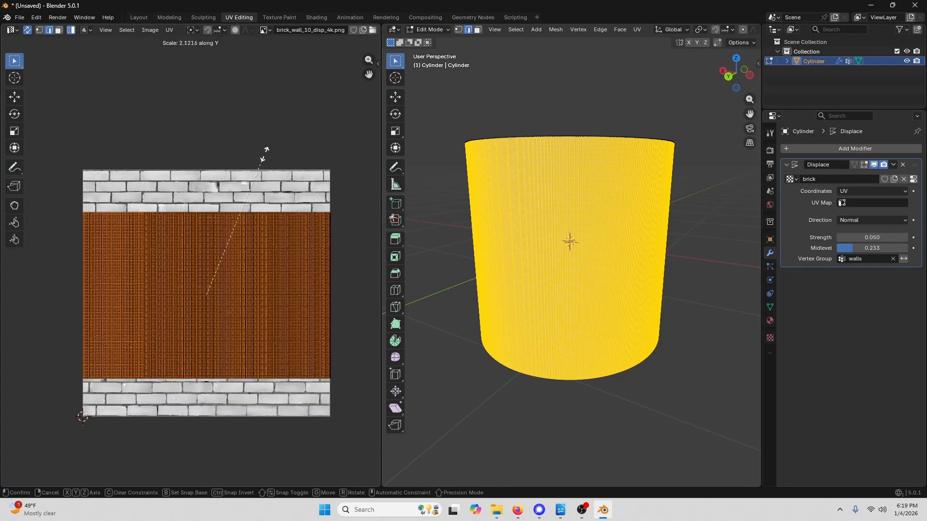
left_click(275, 130)
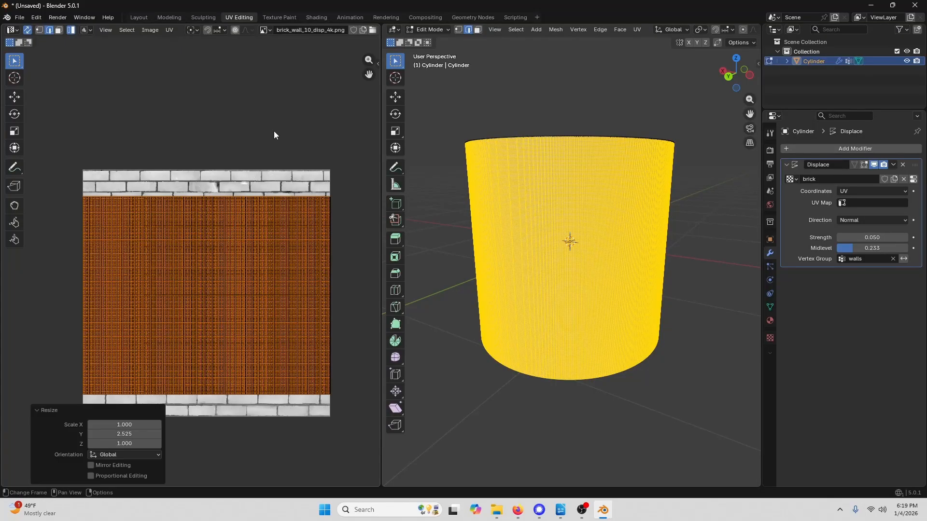
- Preview the displacement in Object Mode, then return to Edit Mode
left_click(433, 30)
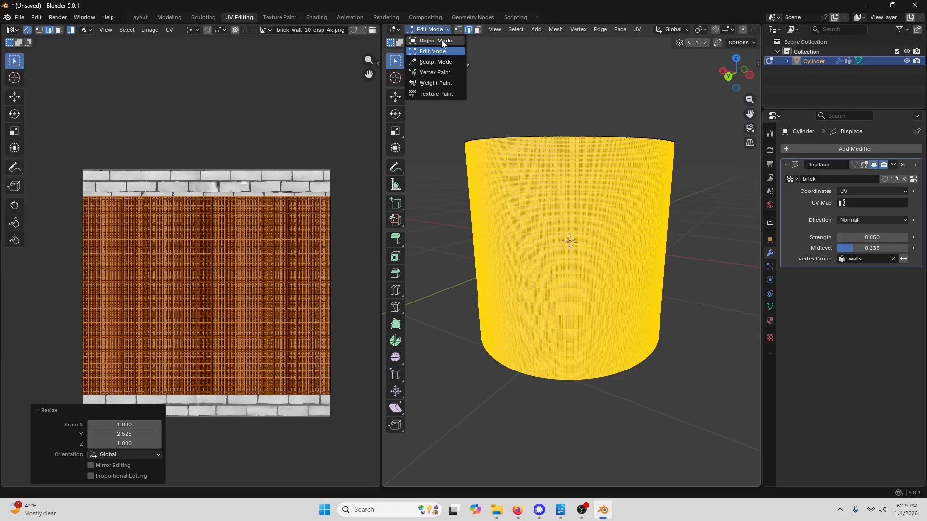
left_click(441, 40)
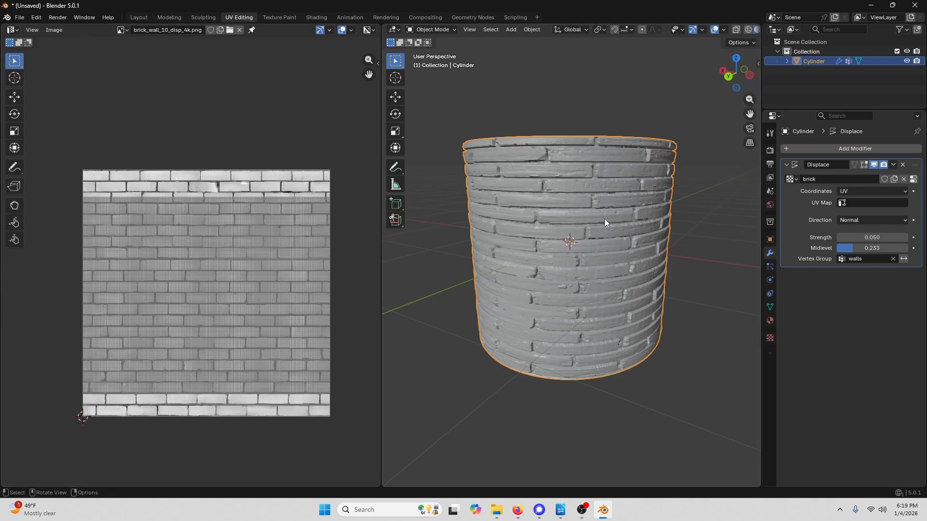
left_click(444, 31)
left_click(437, 51)
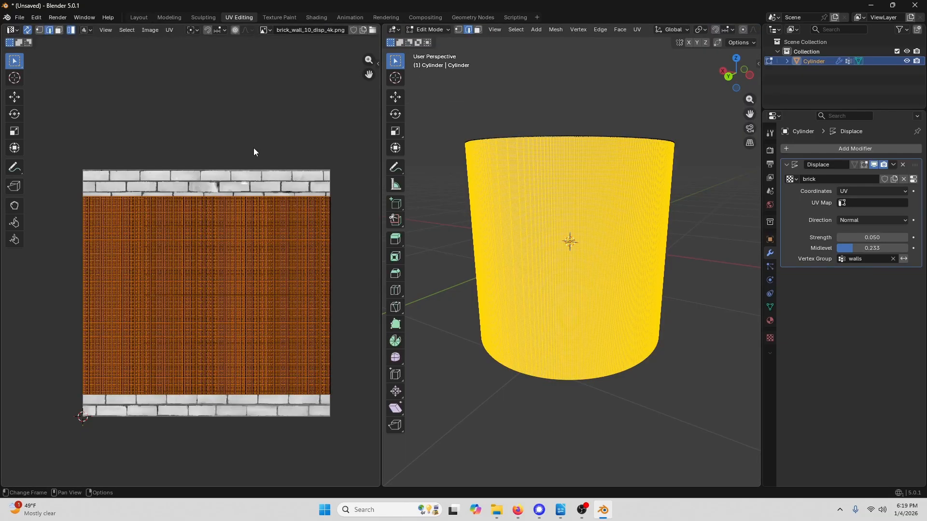
- Scale the walls UV island along X by a factor of 2
key("s")
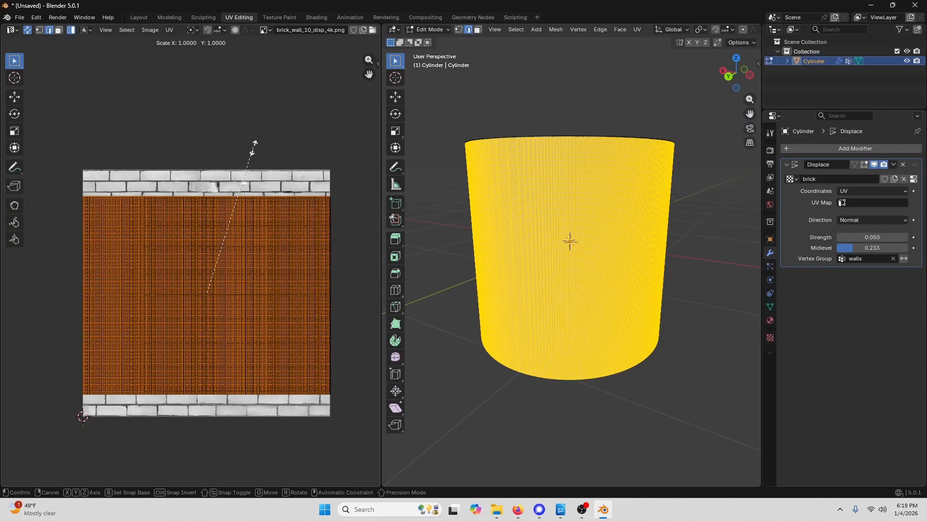
key("x")
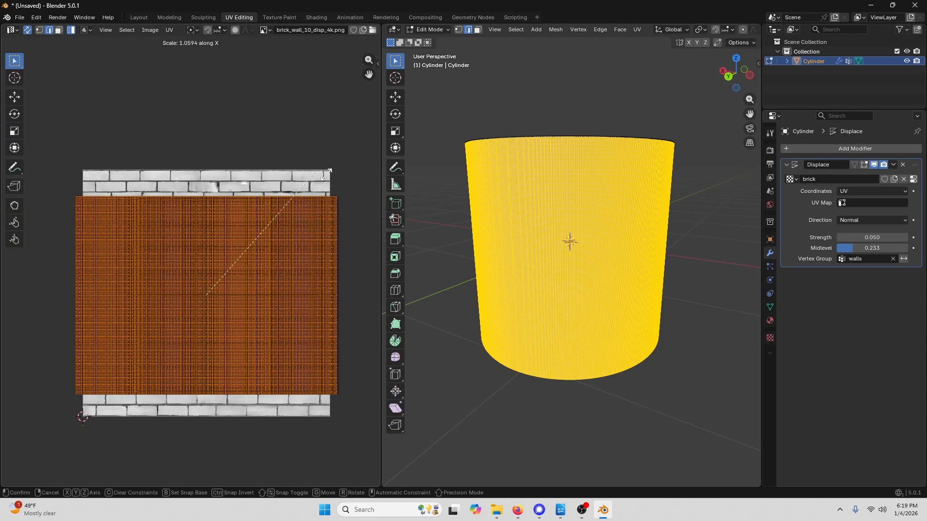
left_click(63, 189)
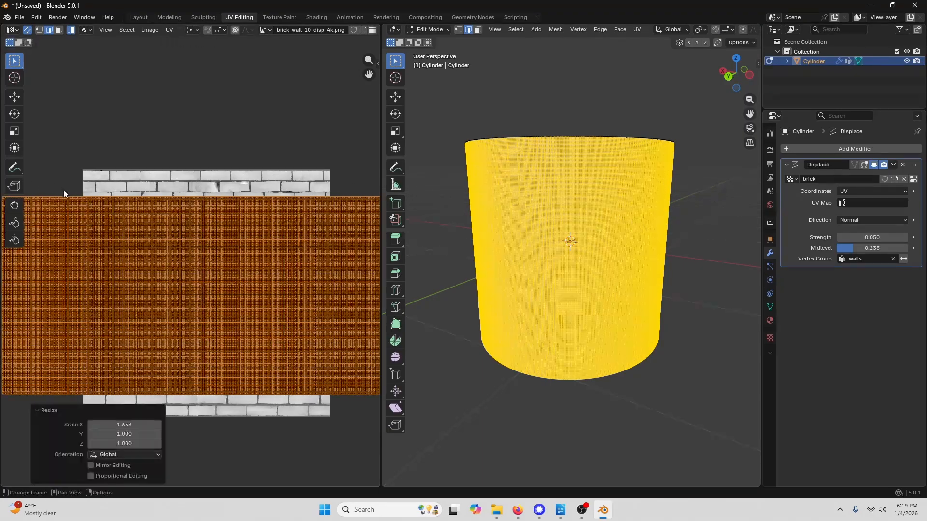
left_click(117, 427)
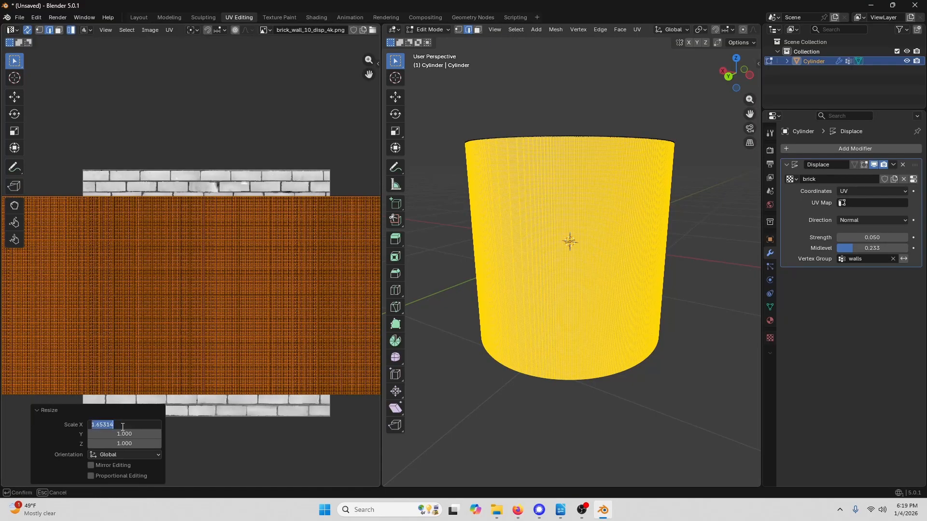
type("2")
key("Return")
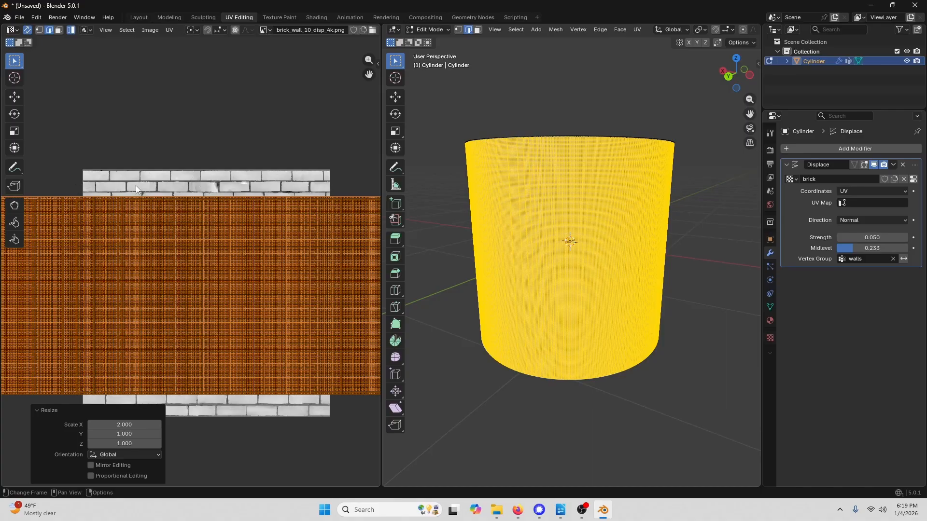
- Switch to Object Mode and orbit and zoom around the cup to inspect the brick pattern
left_click(445, 28)
left_click(444, 42)
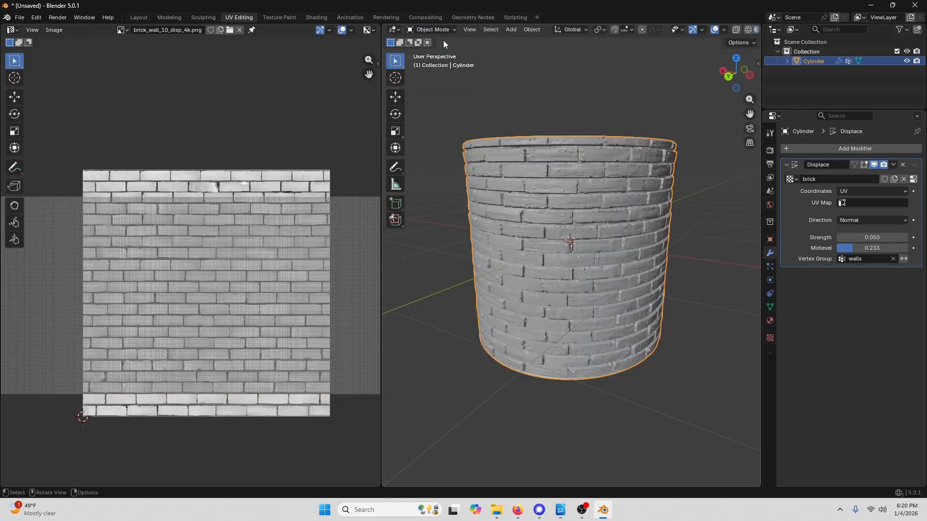
middle_click_drag(594, 164, 511, 175)
scroll(587, 196, "up", 2)
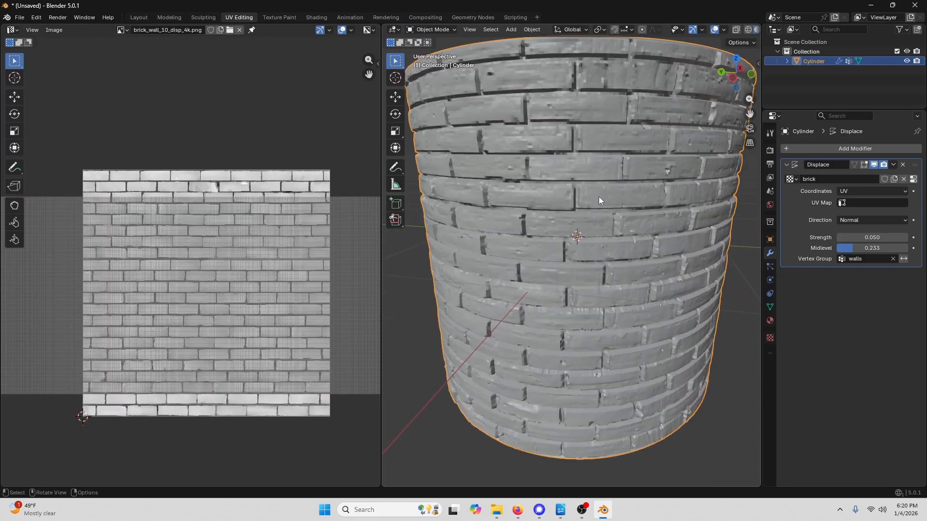
middle_click_drag(598, 196, 413, 184)
scroll(412, 184, "down", 3)
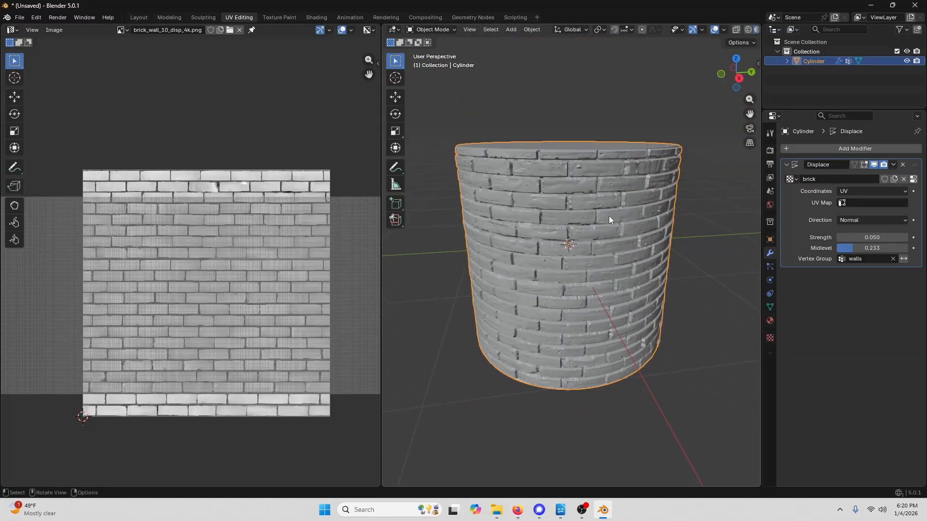
middle_click_drag(609, 216, 592, 202)
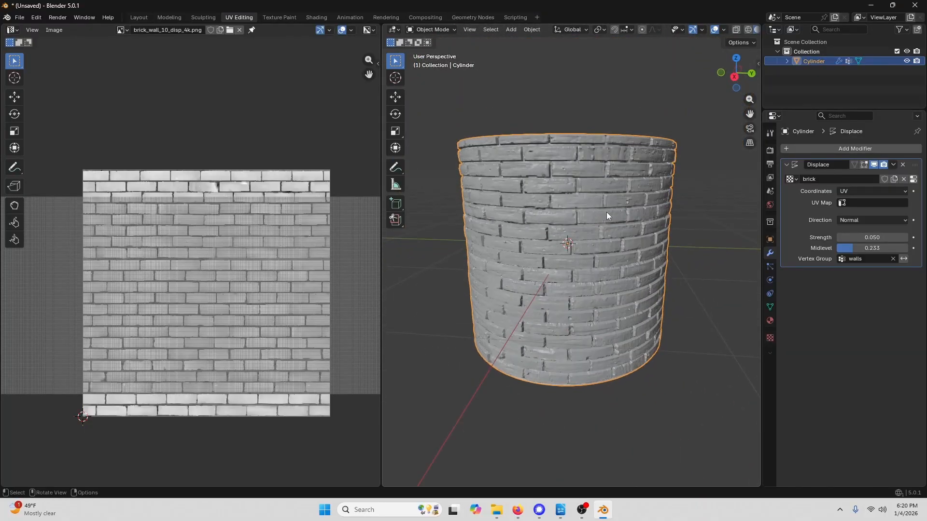
- Return to Edit Mode and scale the walls UV island down slightly along X
left_click(447, 30)
left_click(429, 48)
key("s")
key("x")
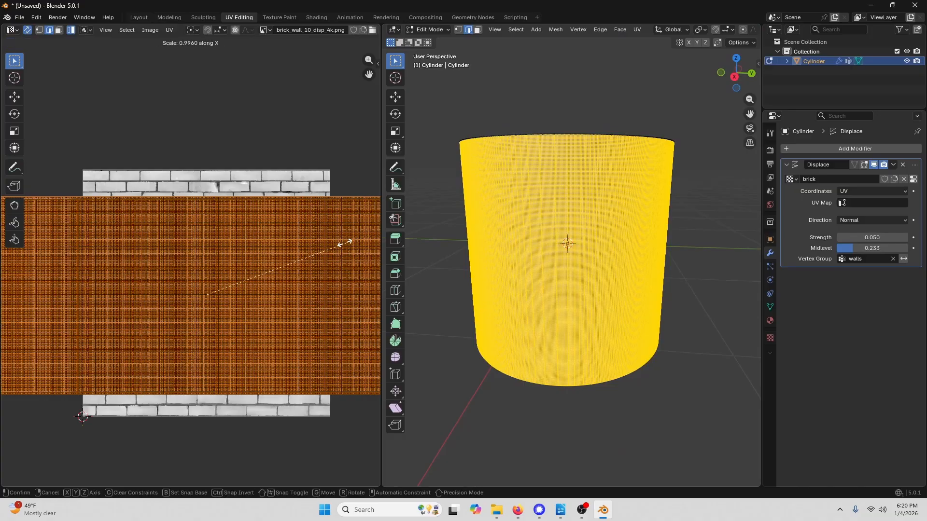
left_click(299, 251)
- Switch to Object Mode and inspect the brick displacement closely from several angles
left_click(434, 30)
left_click(438, 42)
scroll(629, 202, "up", 2)
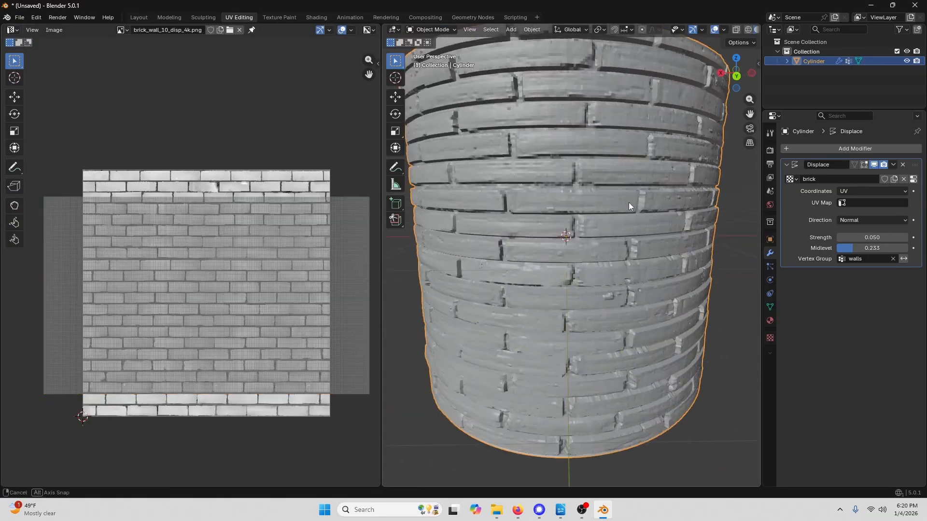
middle_click_drag(628, 203, 599, 261)
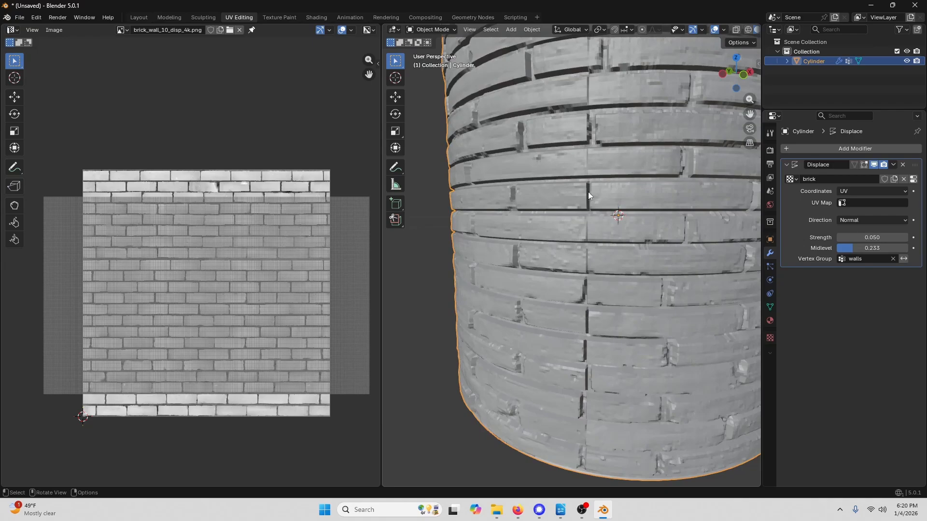
middle_click_drag(591, 140, 539, 206)
scroll(537, 144, "down", 2)
scroll(531, 156, "up", 3)
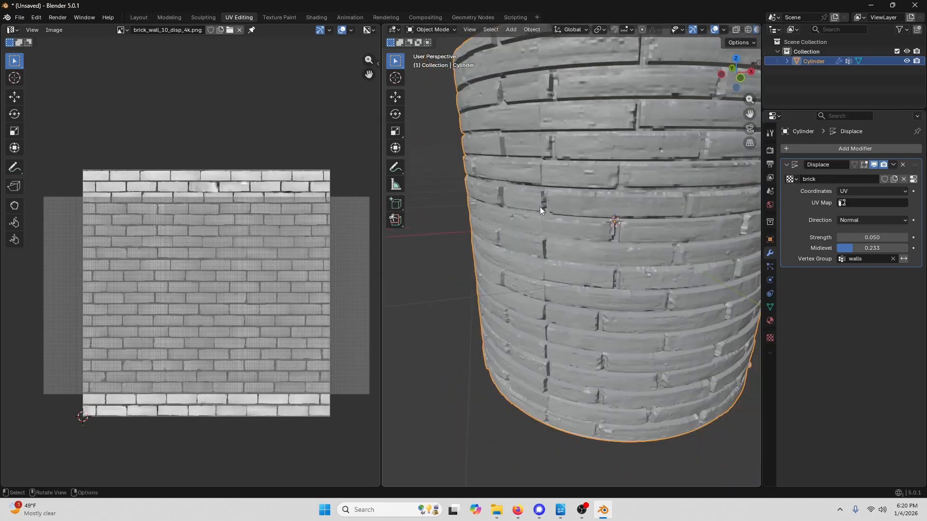
scroll(585, 198, "down", 3)
middle_click_drag(610, 225, 580, 222)
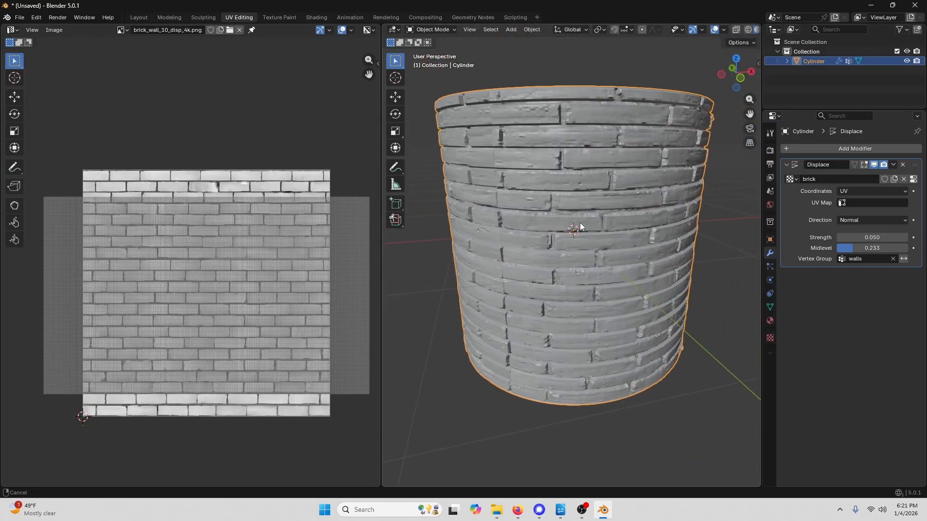
left_click(449, 30)
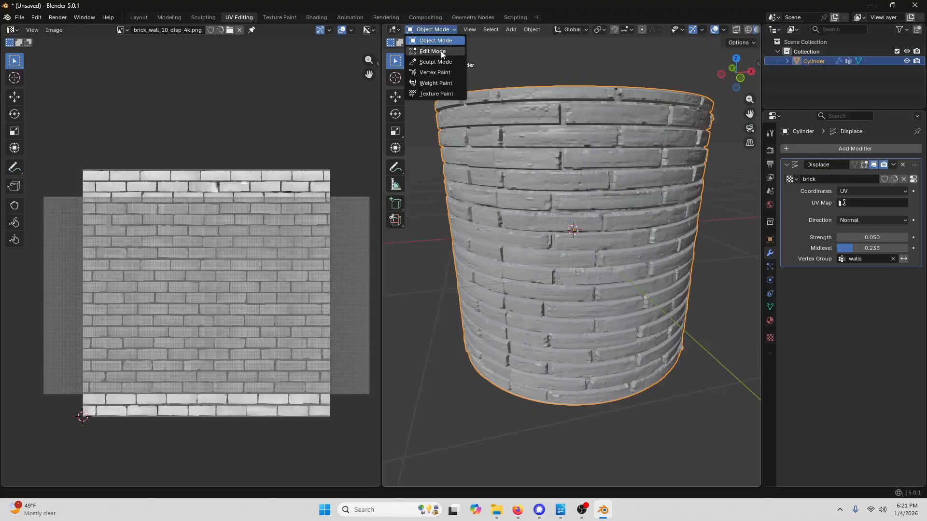
- Return to Edit Mode and scale the walls UV island along X by about 0.756
left_click(441, 50)
key("s")
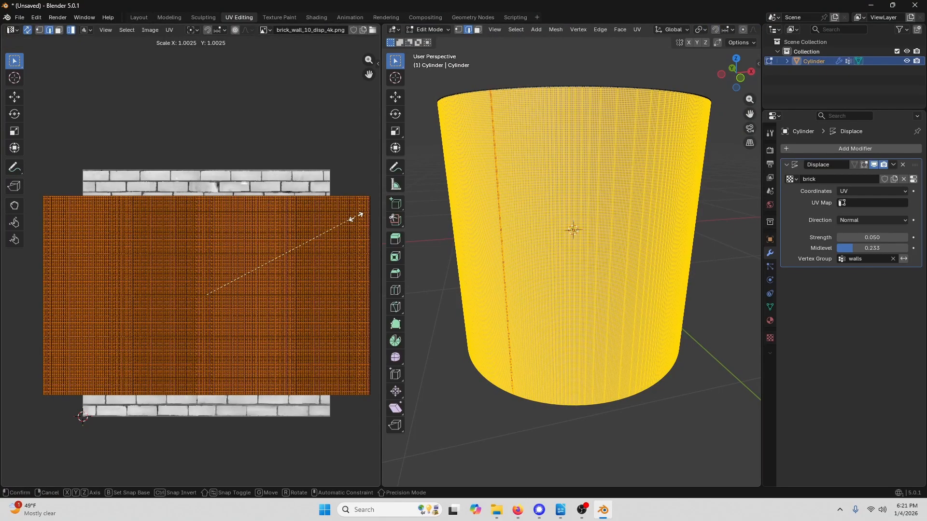
key("x")
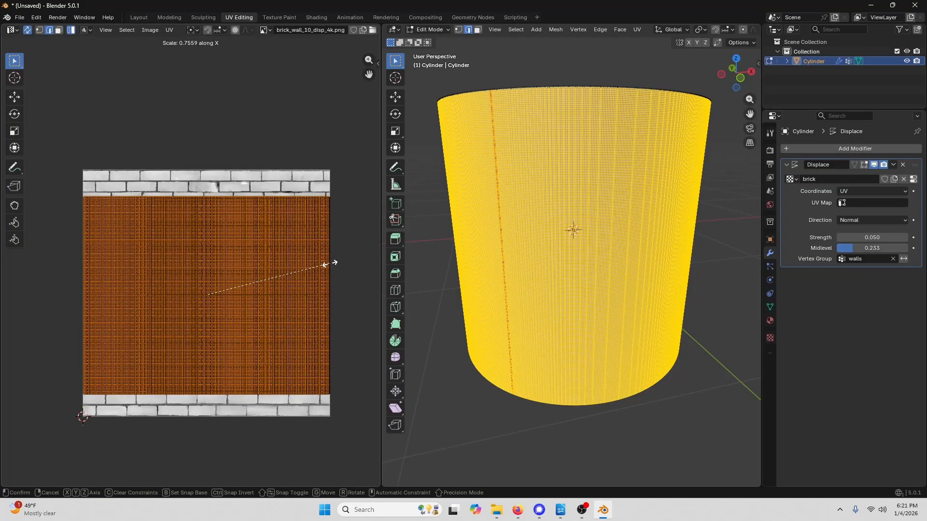
left_click(325, 265)
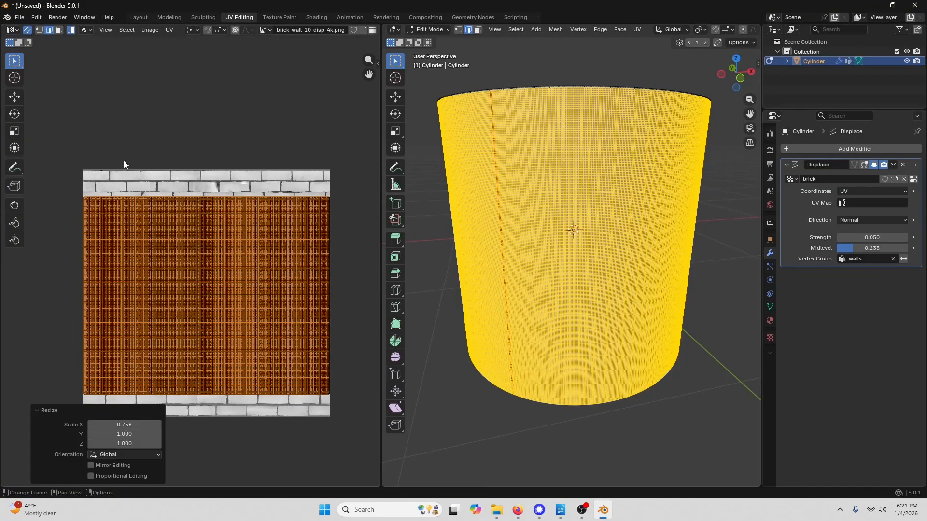
- Switch to Object Mode and orbit around the cup to inspect the brick displacement
left_click(429, 29)
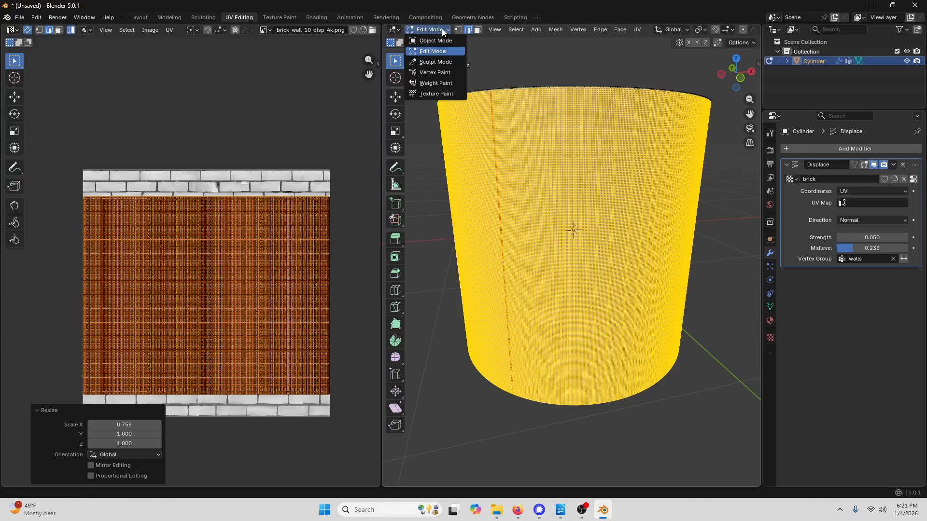
left_click(442, 42)
middle_click_drag(552, 205, 627, 192)
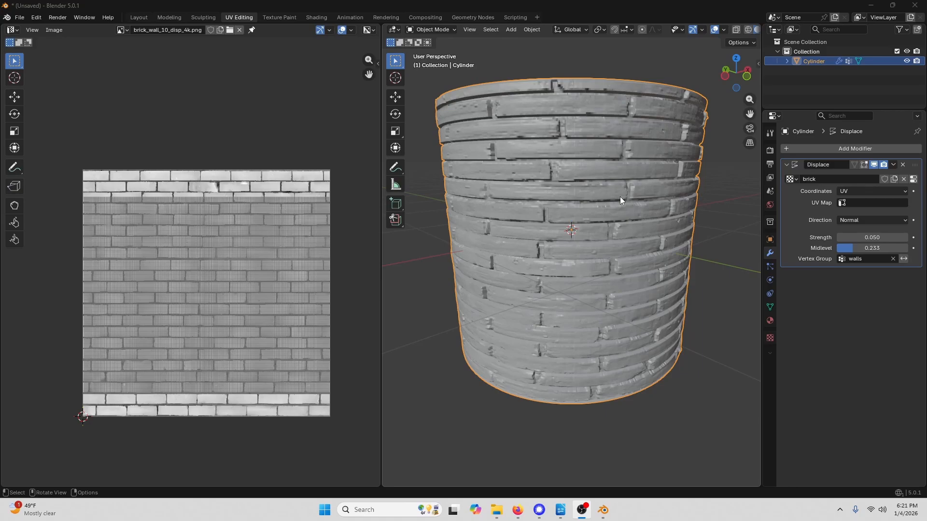
middle_click_drag(620, 196, 538, 185)
middle_click_drag(609, 143, 557, 152)
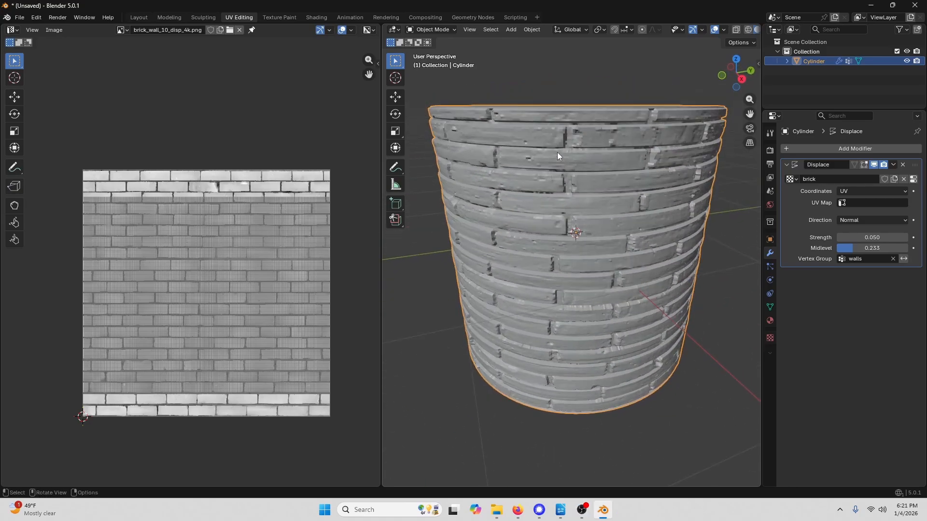
- In Edit Mode, scale the walls UV island along Y to enlarge the bricks, then return to Object Mode
left_click(431, 29)
left_click(434, 51)
key("s")
key("y")
left_click(271, 237)
left_click(431, 30)
left_click(442, 41)
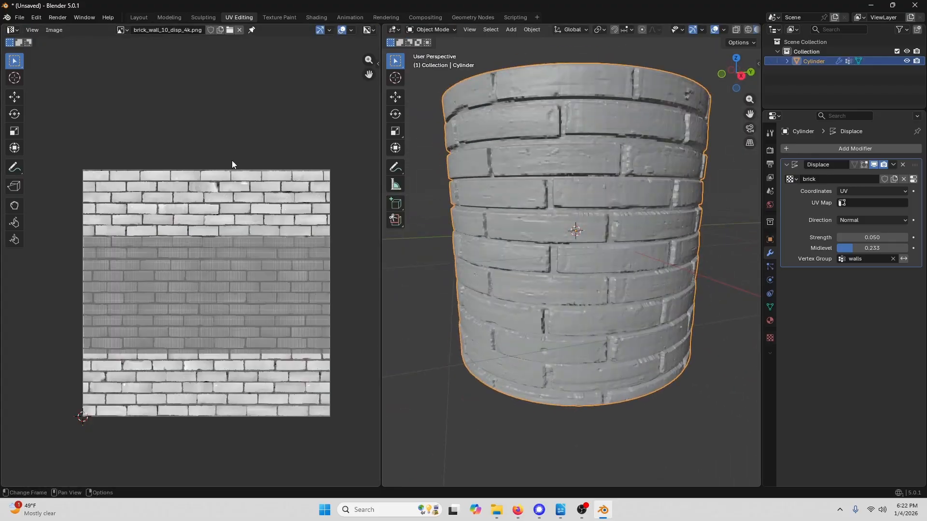
- Export the cup as an STL file named texture_cylinder.stl into the Downloads folder
key("Tab")
key("Tab")
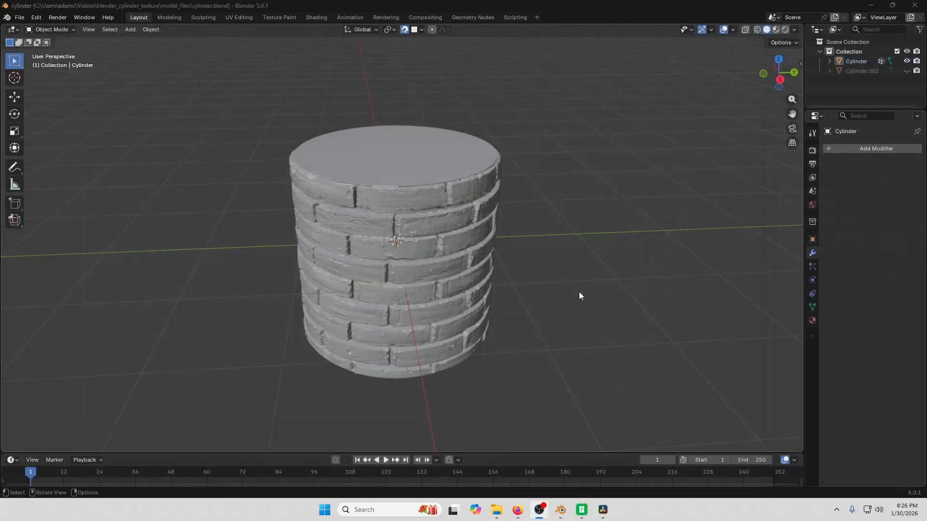
middle_click_drag(553, 290, 527, 291)
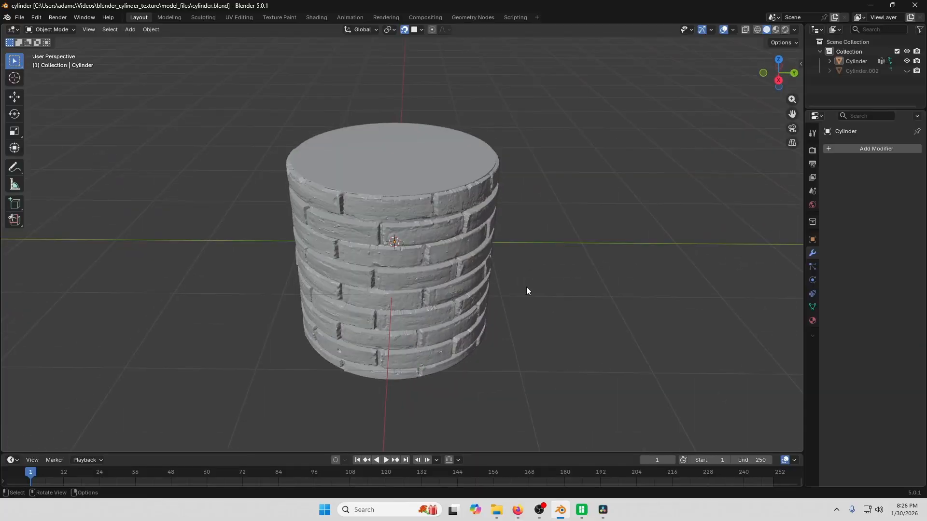
left_click(20, 18)
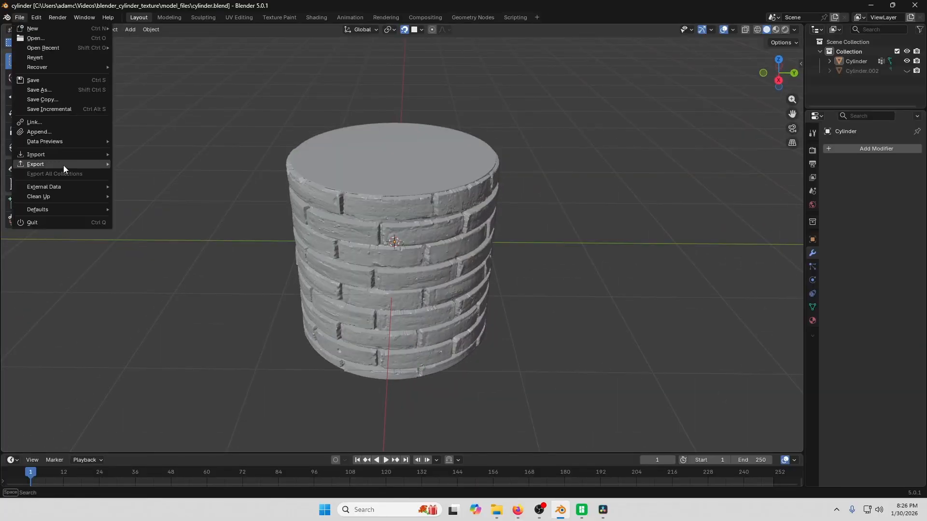
mouse_move(62, 165)
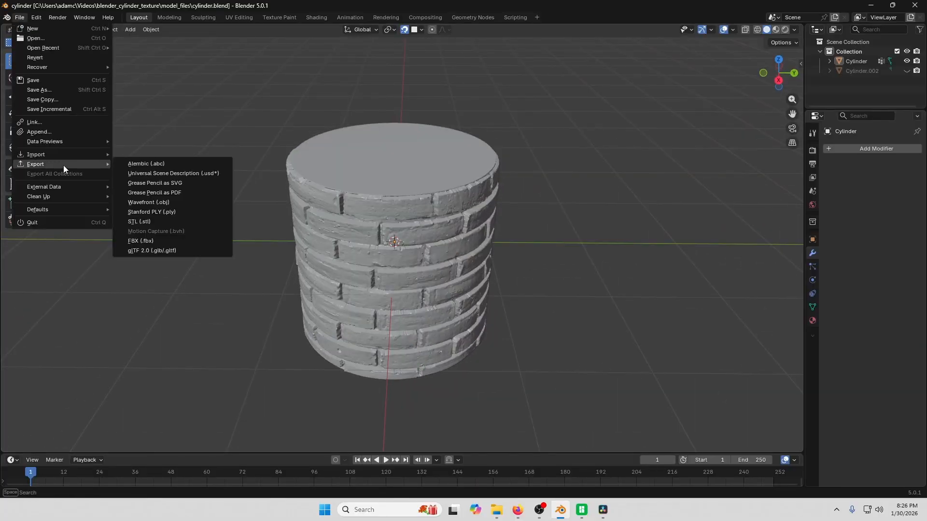
left_click(152, 221)
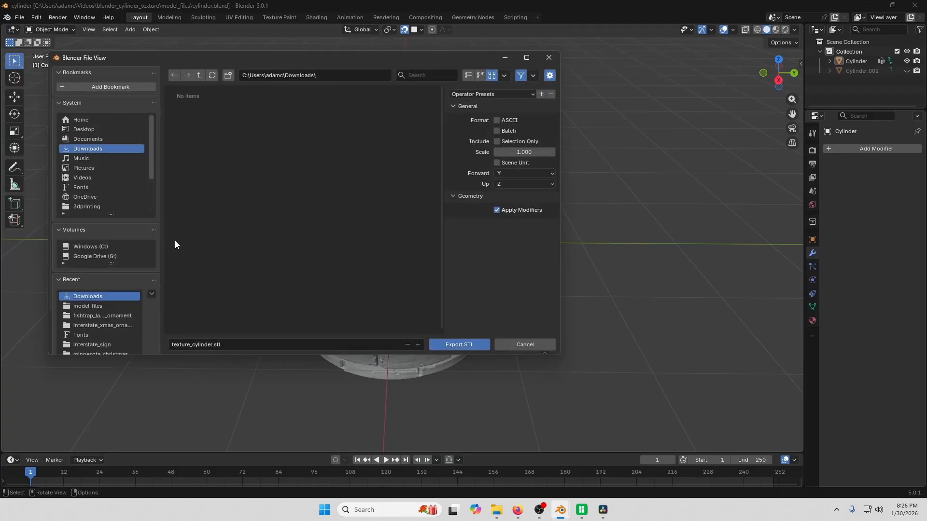
left_click(479, 344)
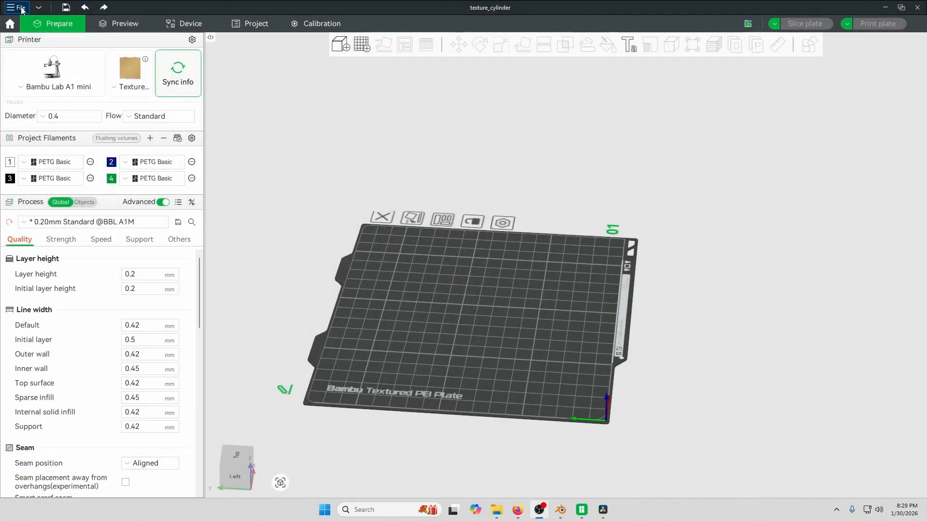
- Switch to Bambu Studio and import texture_cylinder.stl, accepting the conversion to millimetres
left_click(21, 9)
mouse_move(72, 78)
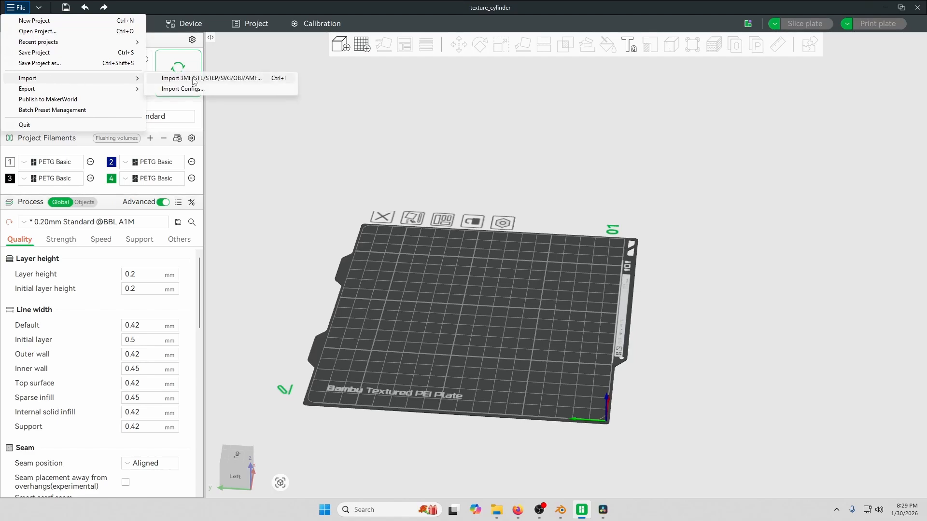
left_click(190, 78)
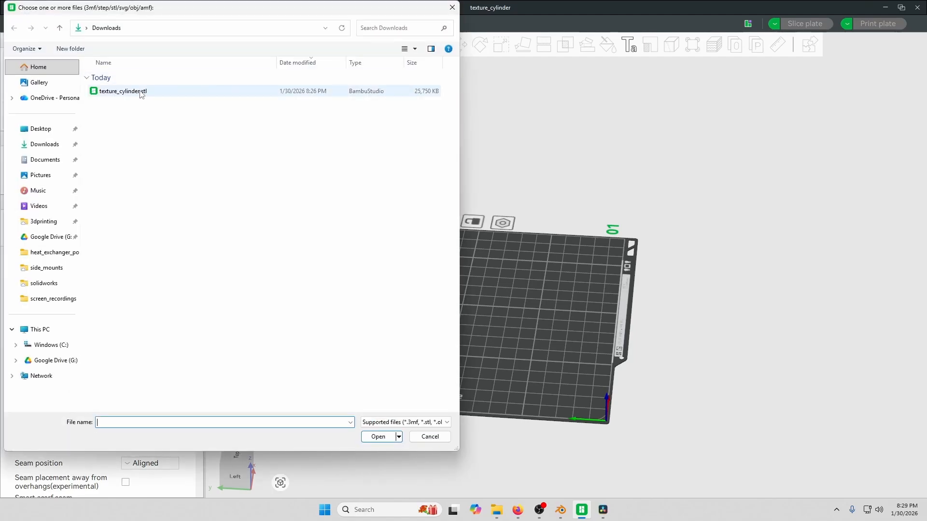
double_click(123, 91)
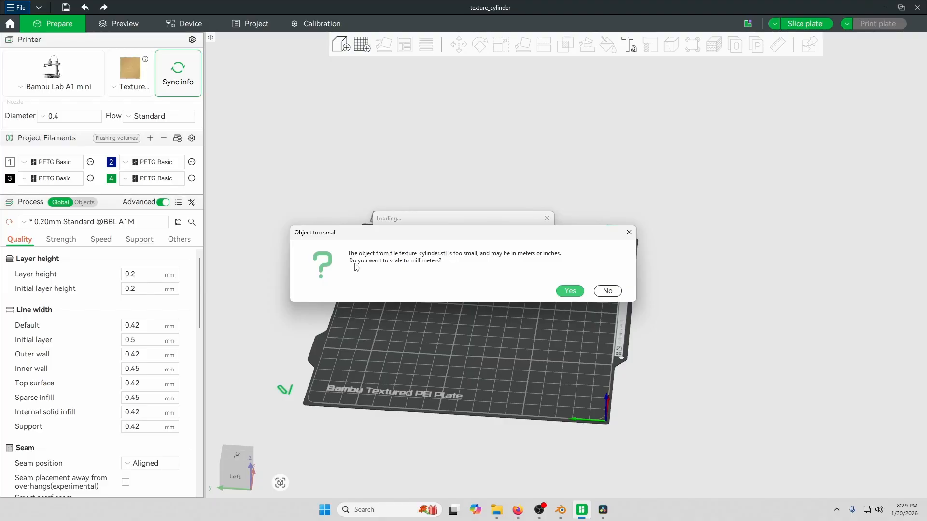
left_click(570, 291)
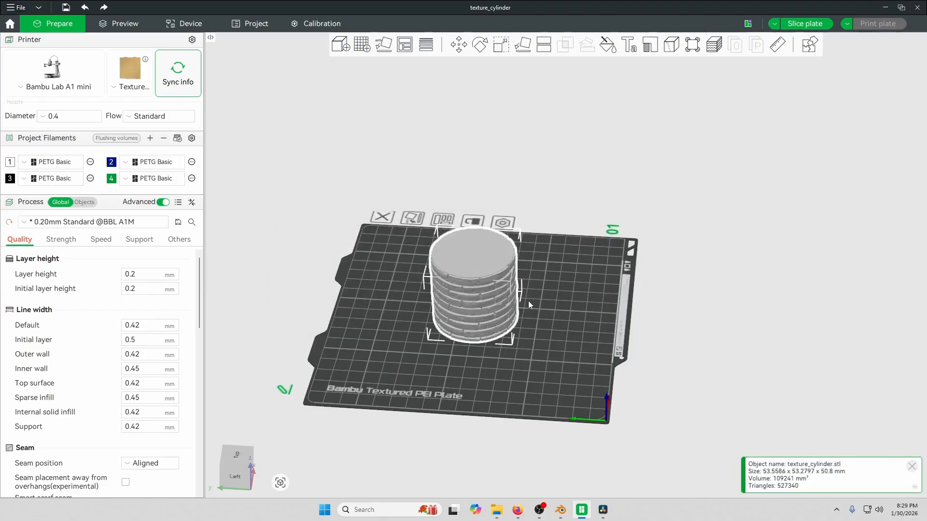
- Slice the plate containing the imported brick cup
scroll(525, 301, "up", 5)
right_click_drag(539, 299, 601, 285)
scroll(602, 287, "up", 5)
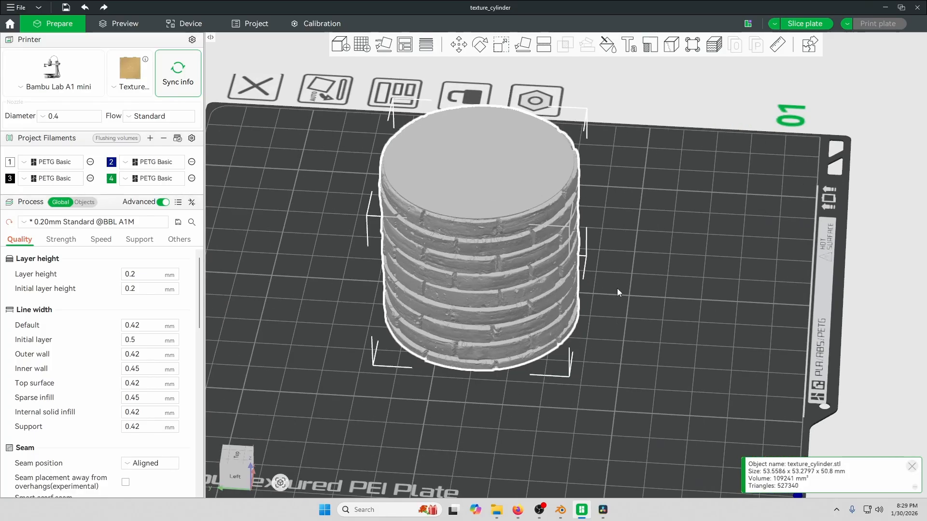
left_click_drag(616, 288, 612, 236)
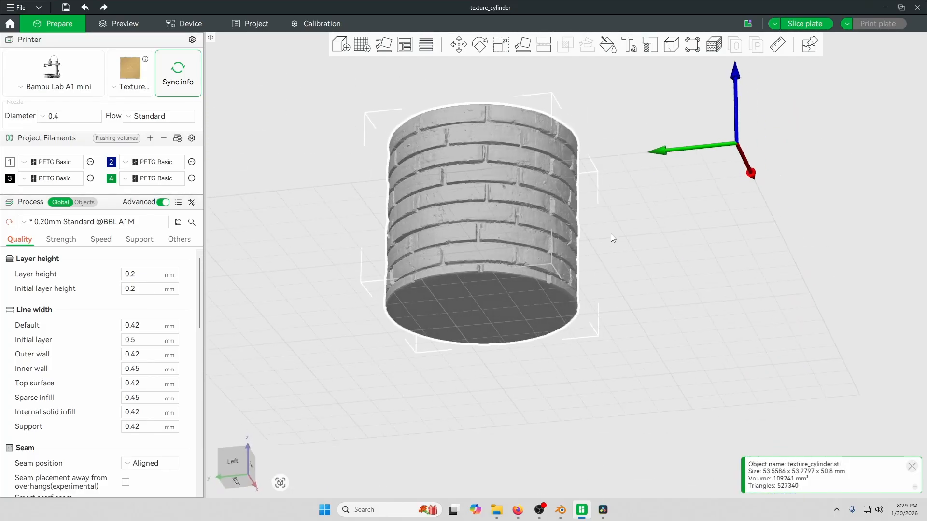
left_click(814, 27)
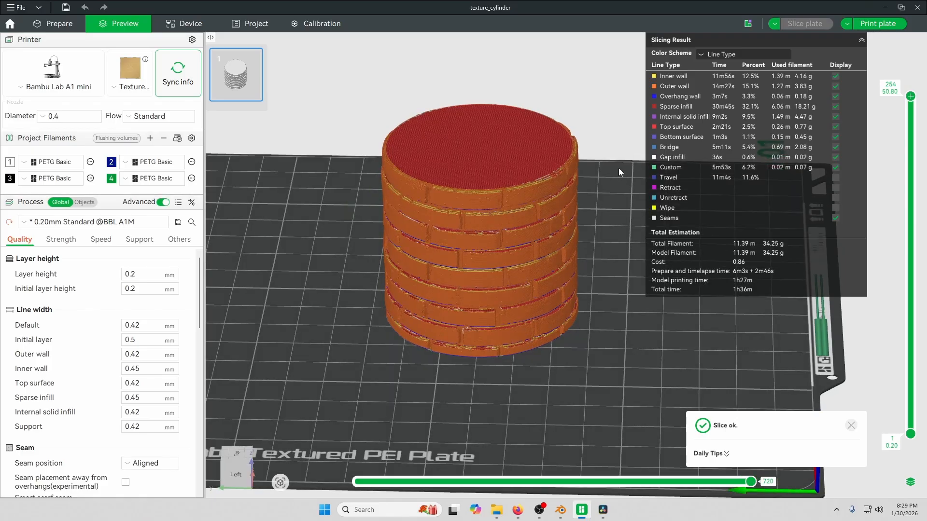
- Zoom and orbit around the sliced preview to examine the brick texture's toolpaths
left_click_drag(593, 217, 591, 184)
right_click_drag(501, 189, 502, 286)
scroll(498, 287, "up", 5)
scroll(445, 259, "up", 4)
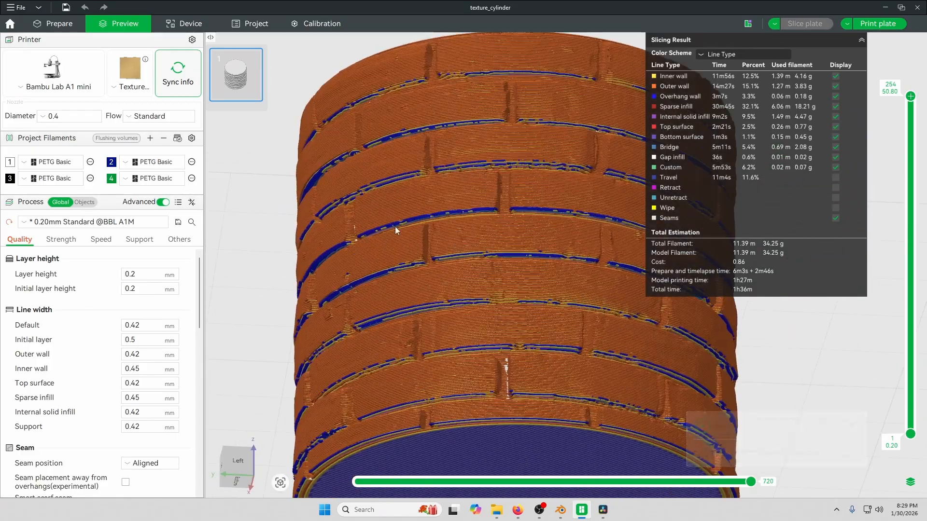
right_click_drag(543, 223, 394, 218)
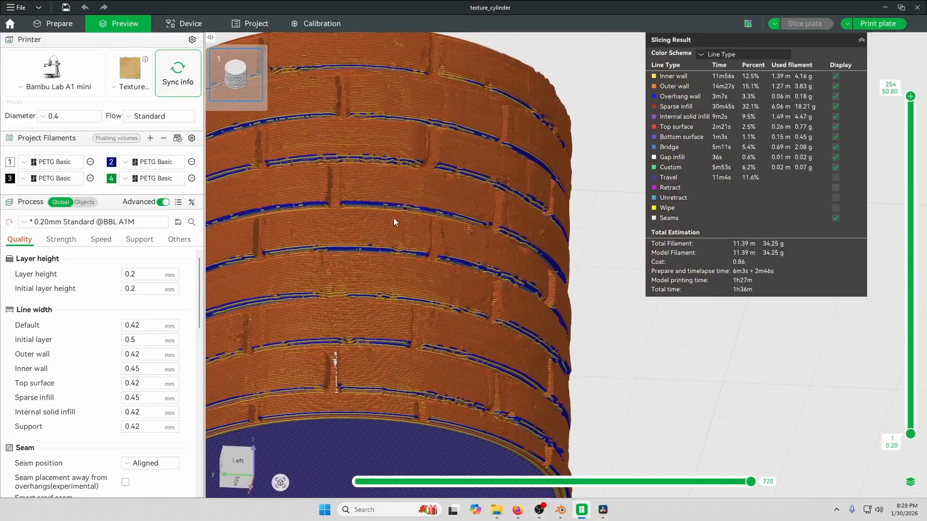
scroll(470, 238, "down", 6)
mouse_move(453, 228)
left_mouse_down()
mouse_move(453, 187)
mouse_move(408, 213)
mouse_move(438, 223)
left_mouse_up()
left_click_drag(467, 268, 442, 205)
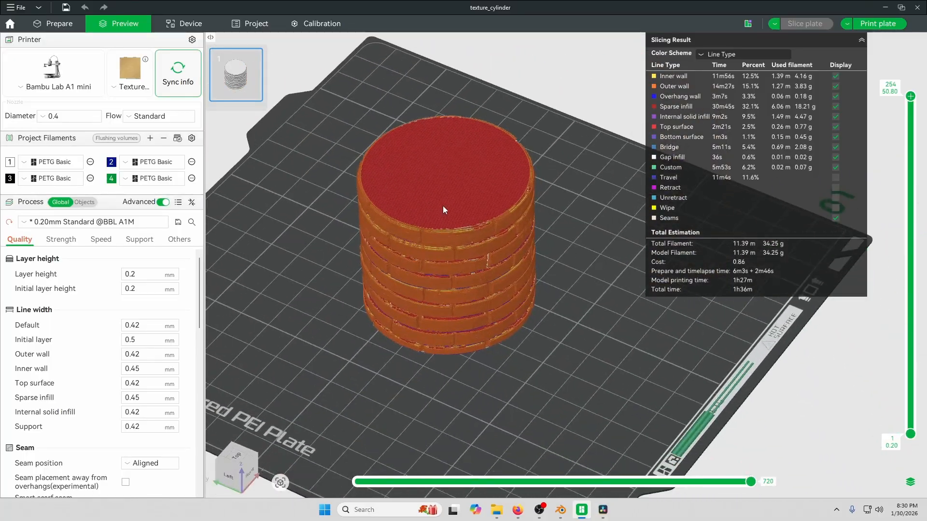